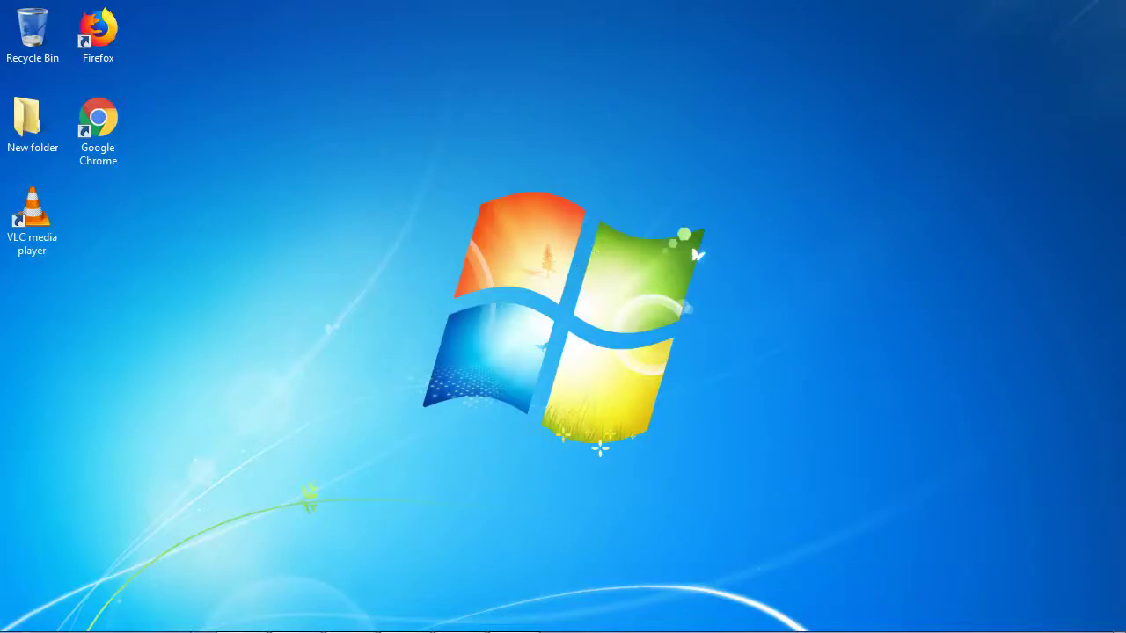
# - Restore the Chrome window showing the WordPress Posts list with its scheduled sample post
pyautogui.click(239, 618)
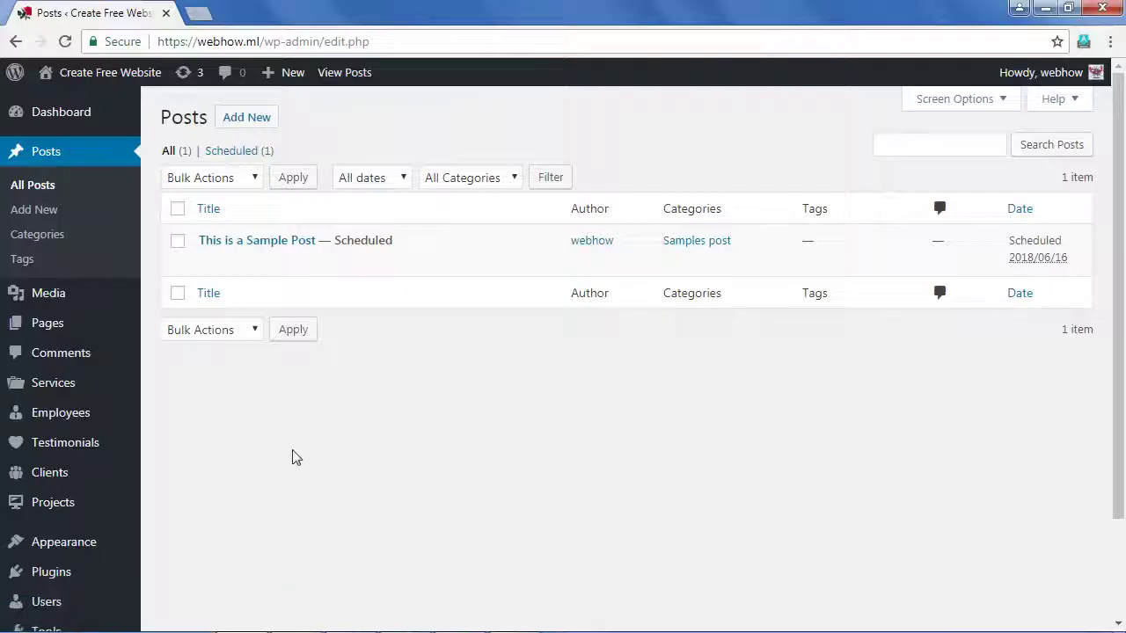
# - Start a new post titled 'Morning glory flower', copying the heading from the Word document
pyautogui.click(251, 123)
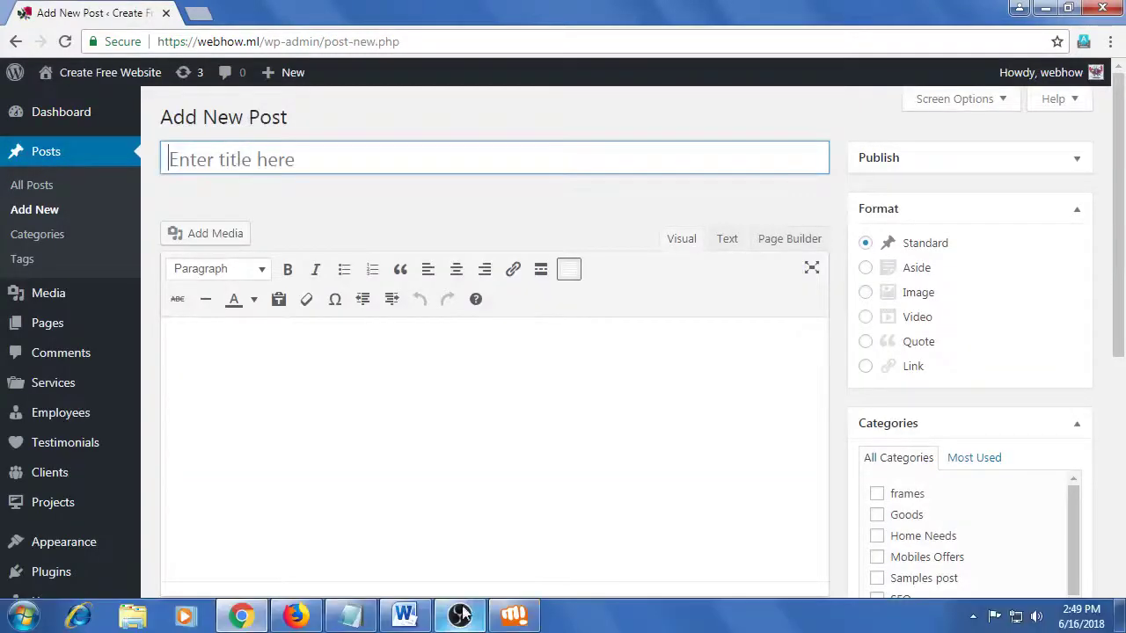
pyautogui.click(410, 614)
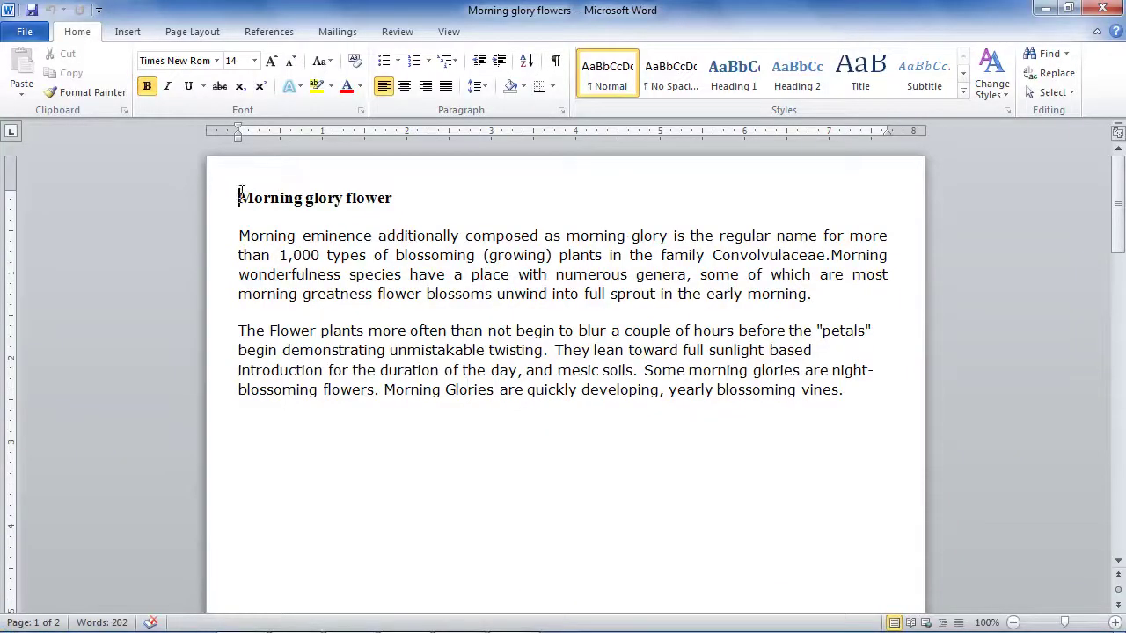
pyautogui.moveTo(240, 192); pyautogui.dragTo(411, 213)
pyautogui.rightClick(327, 199)
pyautogui.click(374, 229)
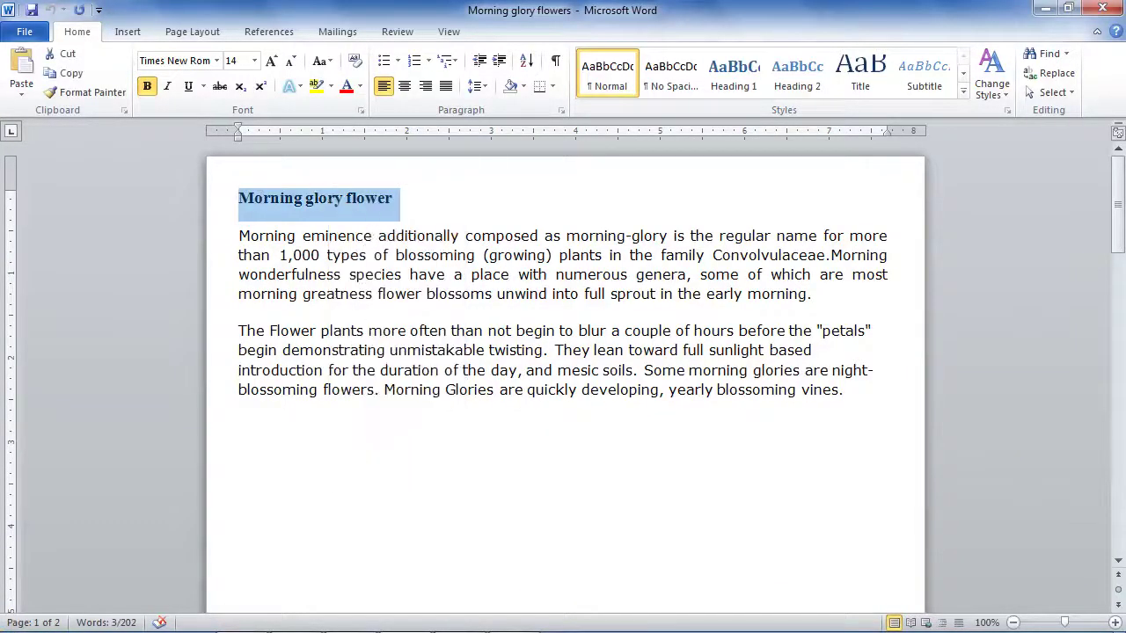
pyautogui.click(244, 614)
pyautogui.rightClick(272, 161)
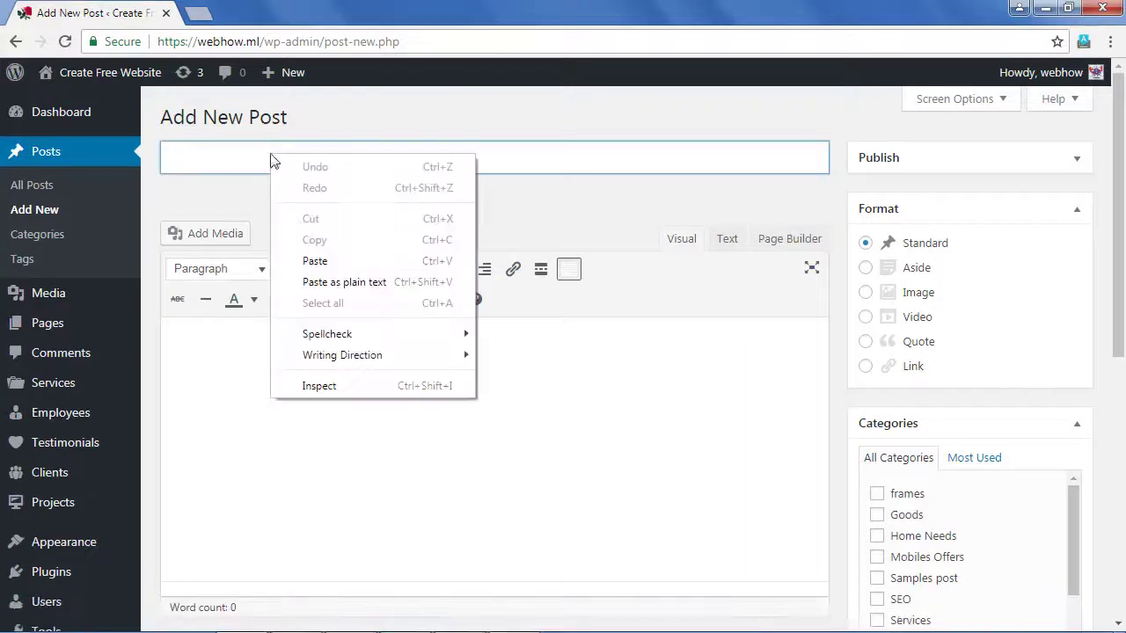
pyautogui.click(315, 261)
# - Bring both body paragraphs from the Word document into the post editor
pyautogui.moveTo(461, 613)
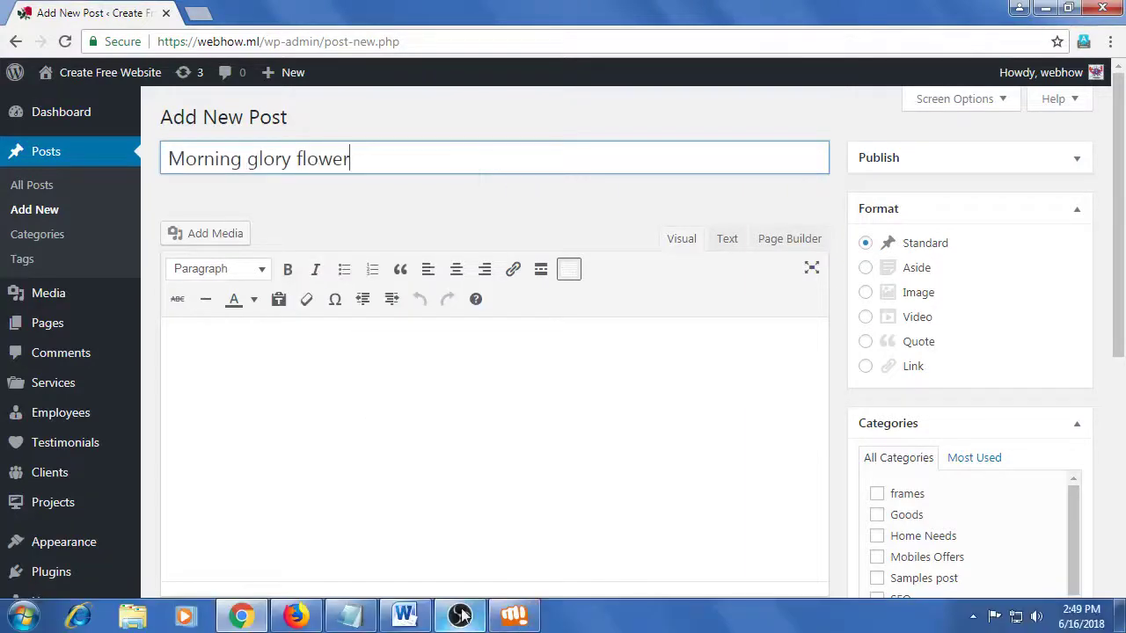
pyautogui.click(404, 614)
pyautogui.moveTo(240, 244); pyautogui.dragTo(840, 391)
pyautogui.rightClick(639, 368)
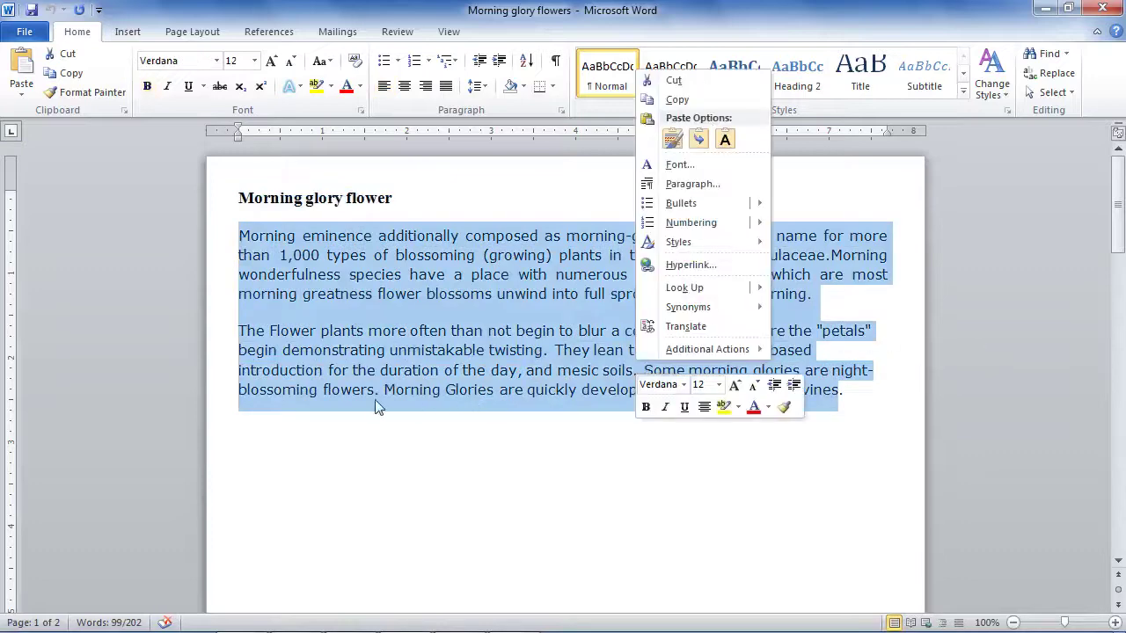
pyautogui.press('Escape')
pyautogui.click(239, 241)
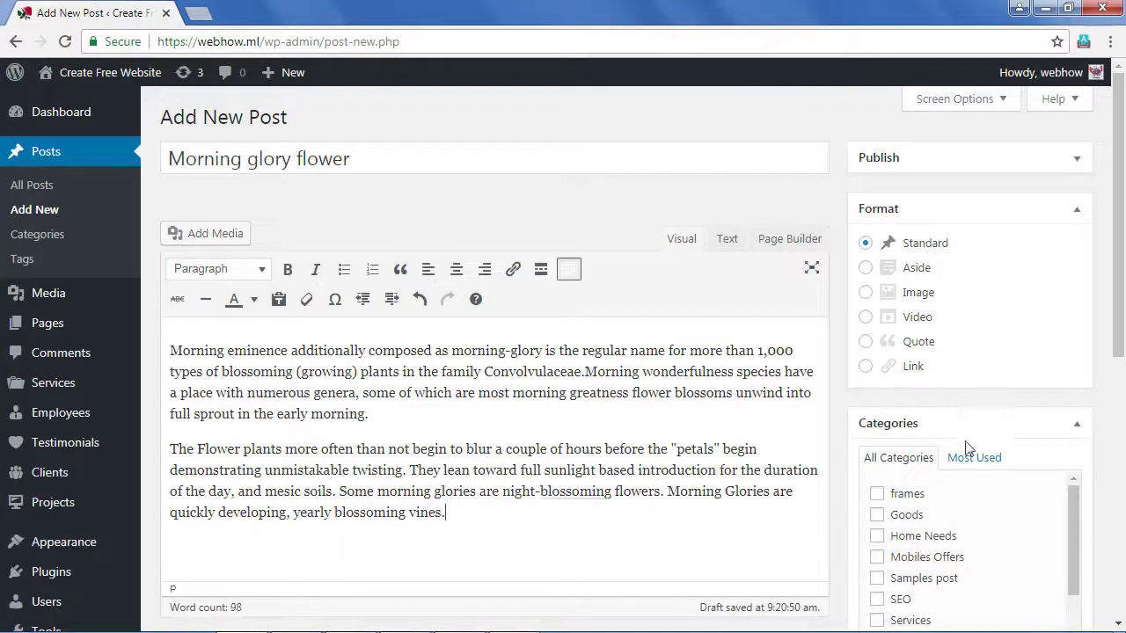
pyautogui.scroll(-3, 971, 449)
# - Set the Morning-Glory photo from the media library as the post's featured image
pyautogui.scroll(-4, 901, 531)
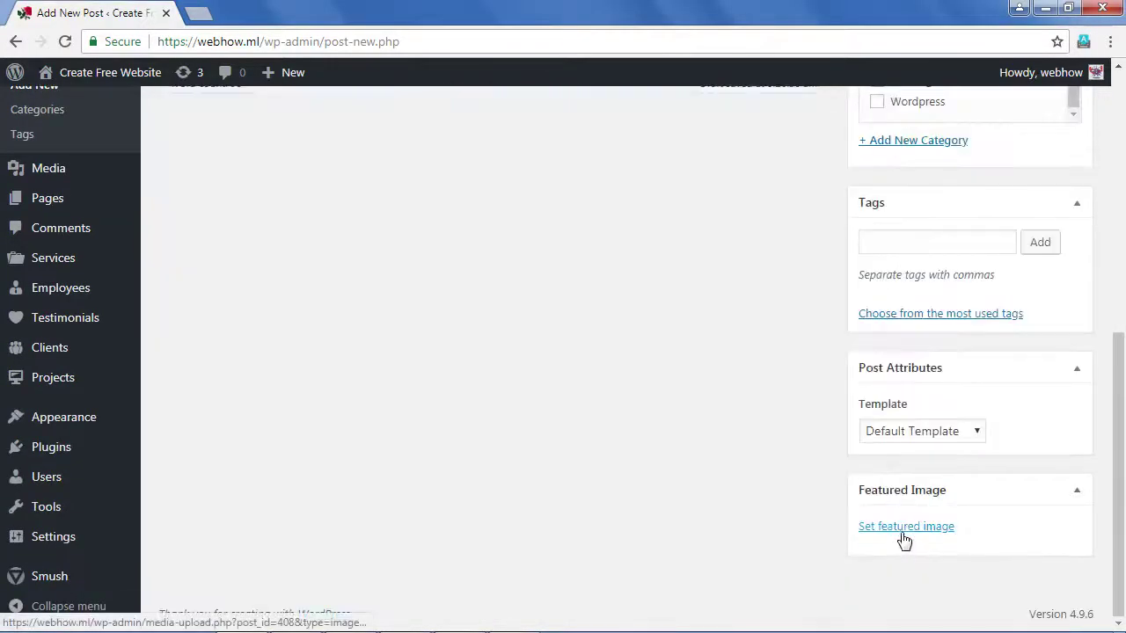
pyautogui.click(890, 531)
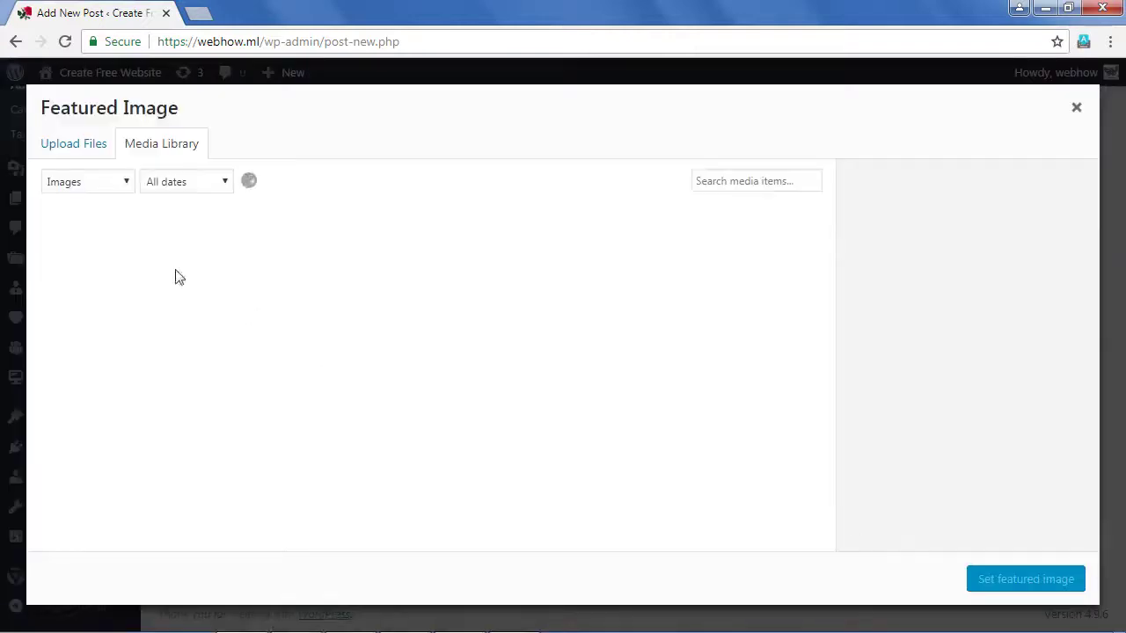
pyautogui.click(111, 272)
pyautogui.click(223, 273)
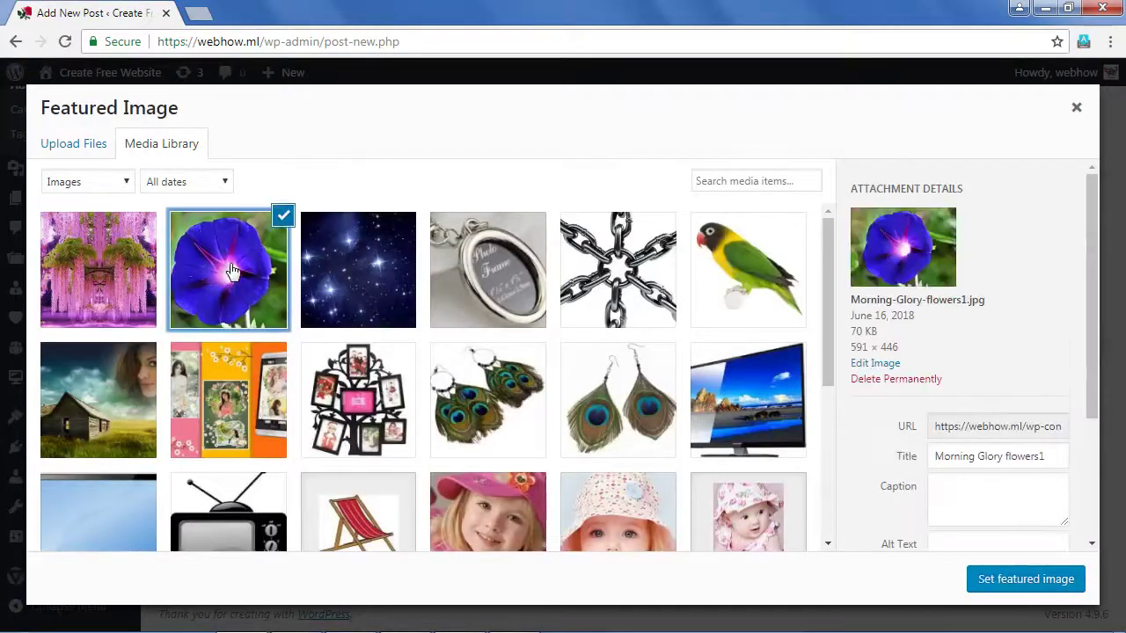
pyautogui.click(992, 579)
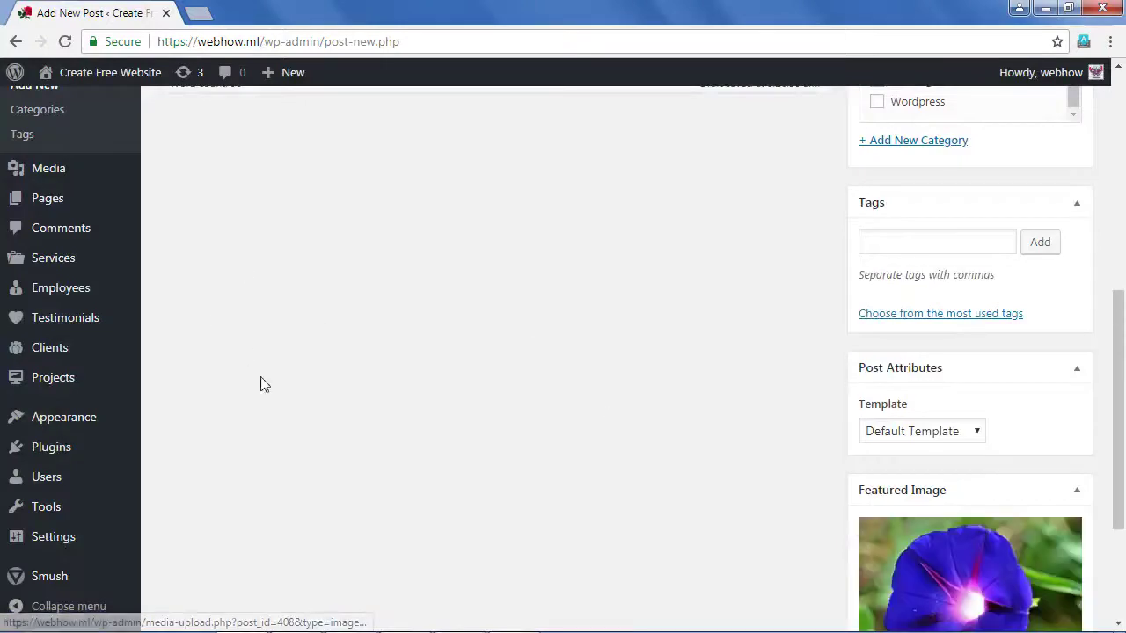
# - Publish the Morning glory flower post from the Publish panel
pyautogui.scroll(5, 500, 319)
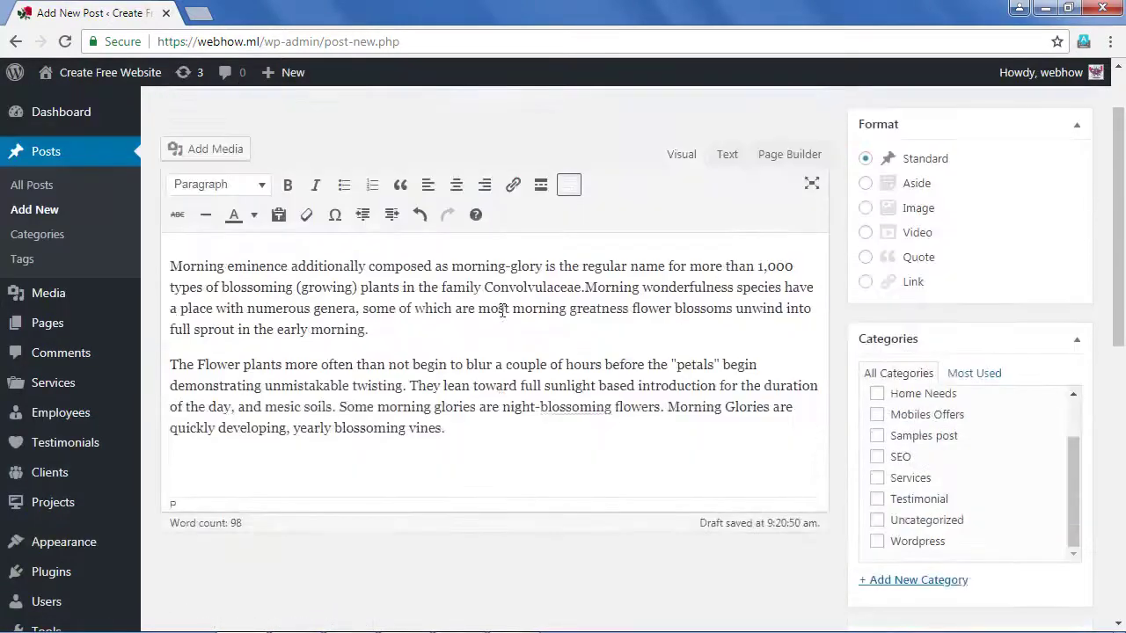
pyautogui.scroll(1, 499, 318)
pyautogui.scroll(-4, 490, 322)
pyautogui.scroll(4, 490, 322)
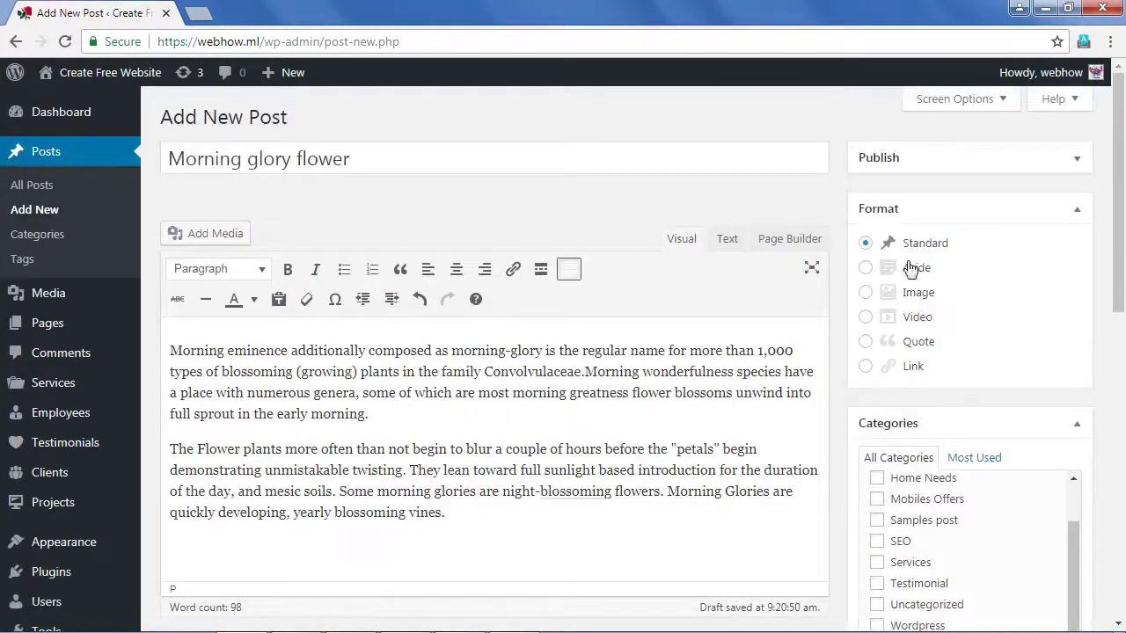
pyautogui.click(879, 157)
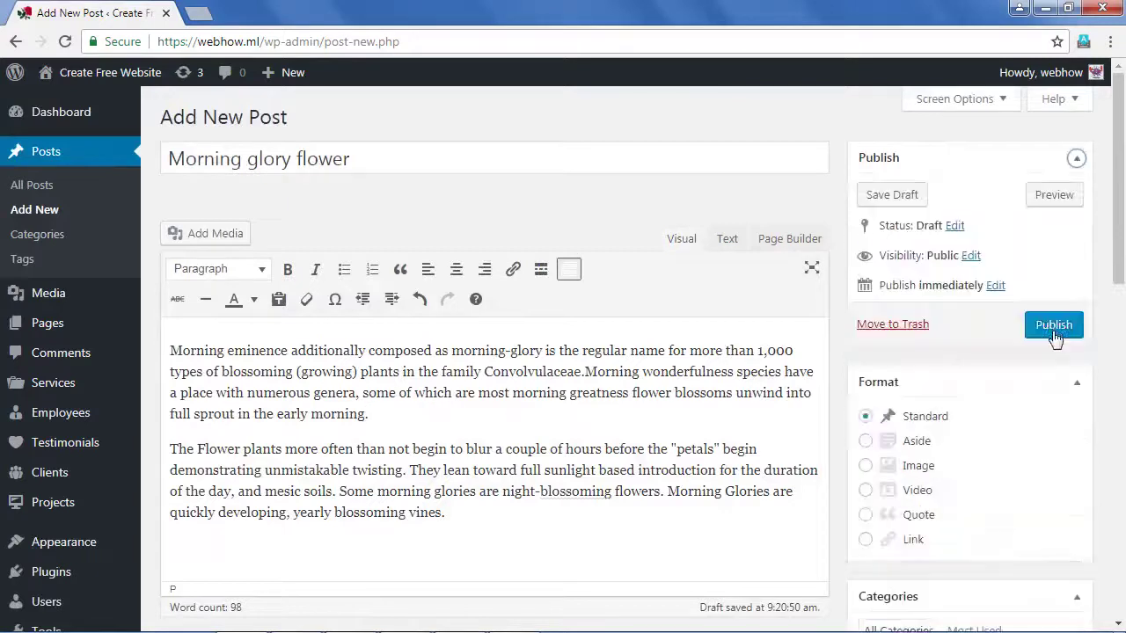
pyautogui.click(1034, 325)
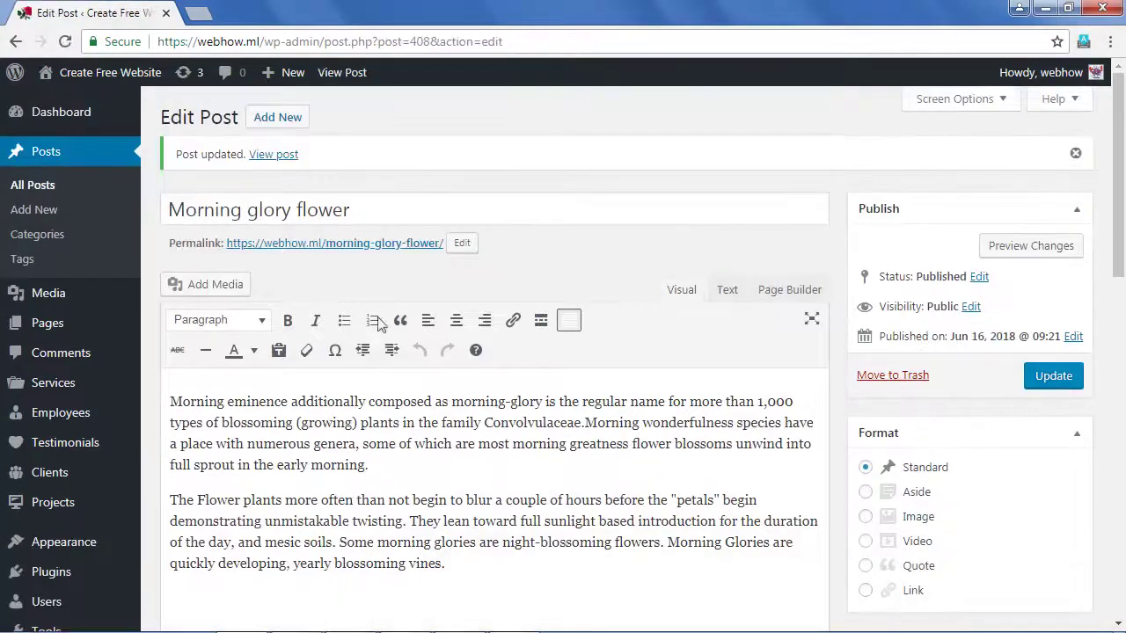
# - Open the published post from its View post link in a new browser tab
pyautogui.rightClick(271, 156)
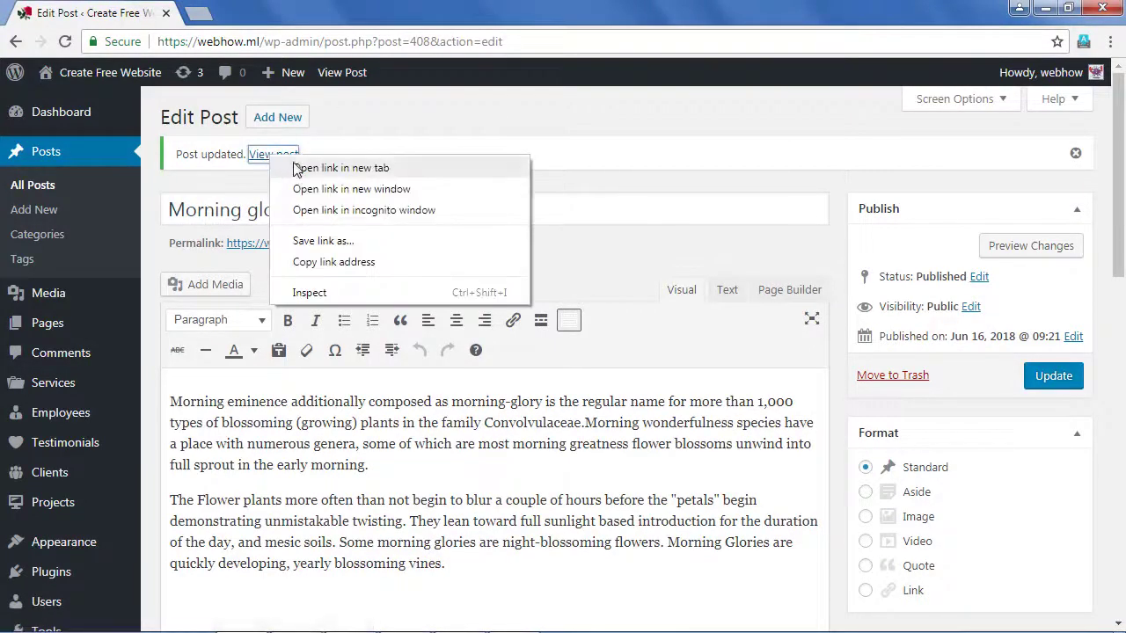
pyautogui.click(297, 168)
pyautogui.click(263, 12)
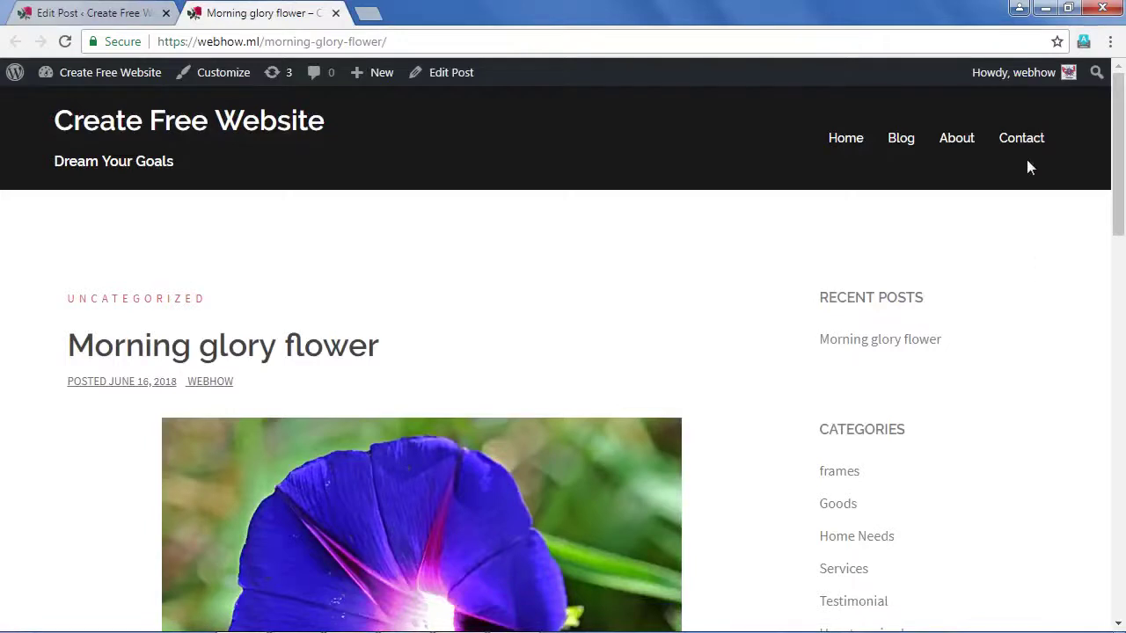
# - Copy the post's webhow.ml/morning-glory-flower/ address from the address bar
pyautogui.moveTo(1042, 78)
pyautogui.click(291, 44)
pyautogui.rightClick(289, 43)
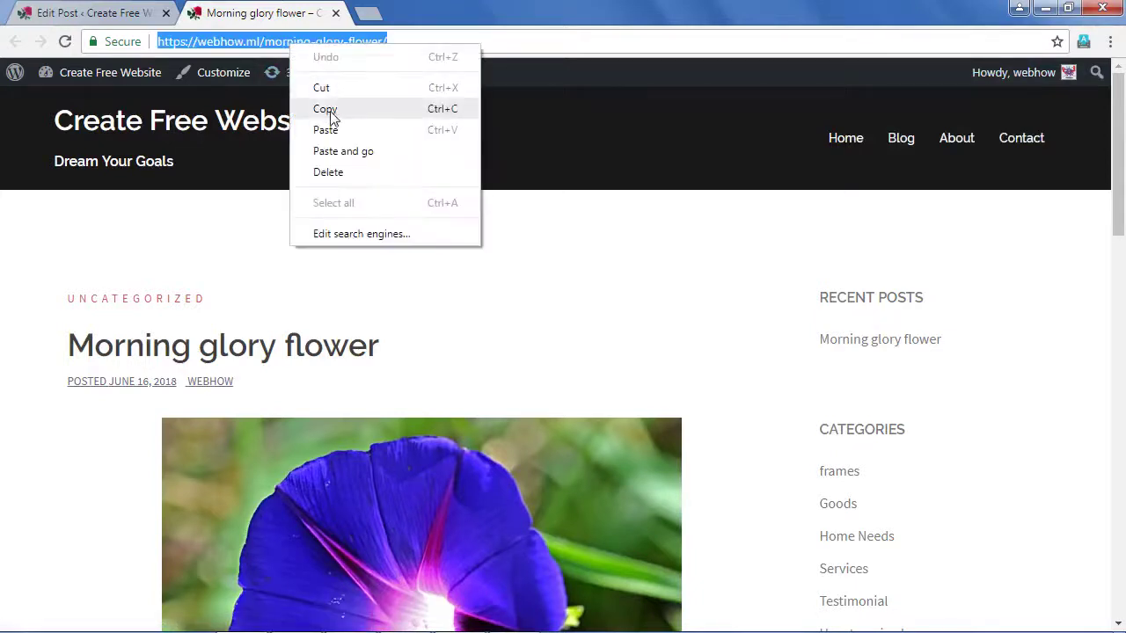
pyautogui.click(327, 109)
# - Load webhow.ml/morning-glory-flower/ in Firefox with Paste & Go and scroll through the post
pyautogui.click(295, 616)
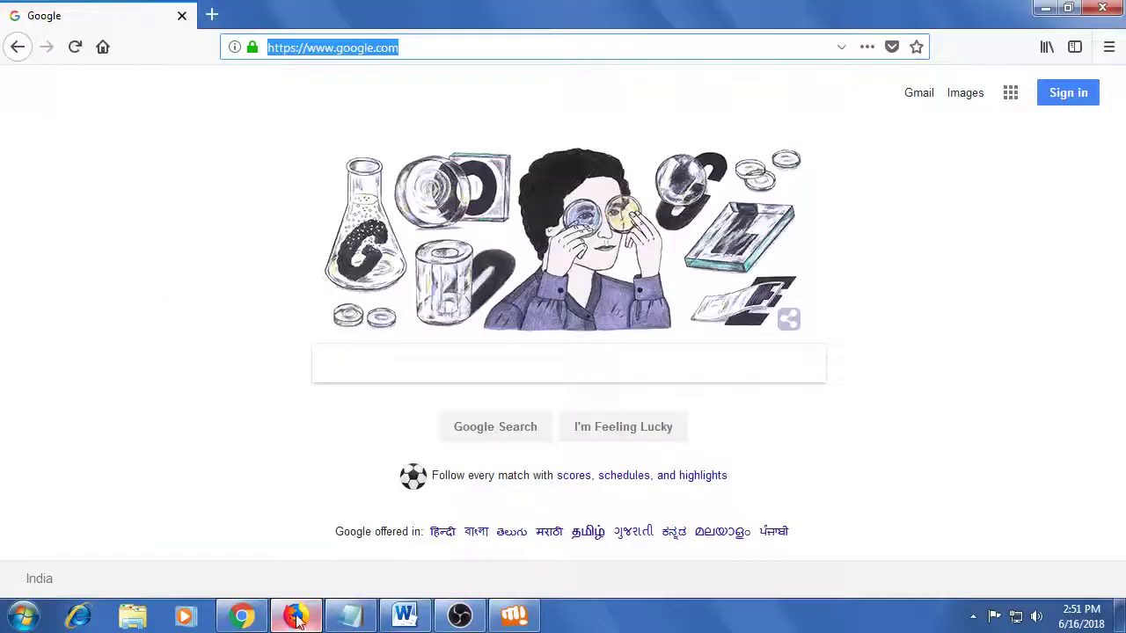
pyautogui.rightClick(376, 50)
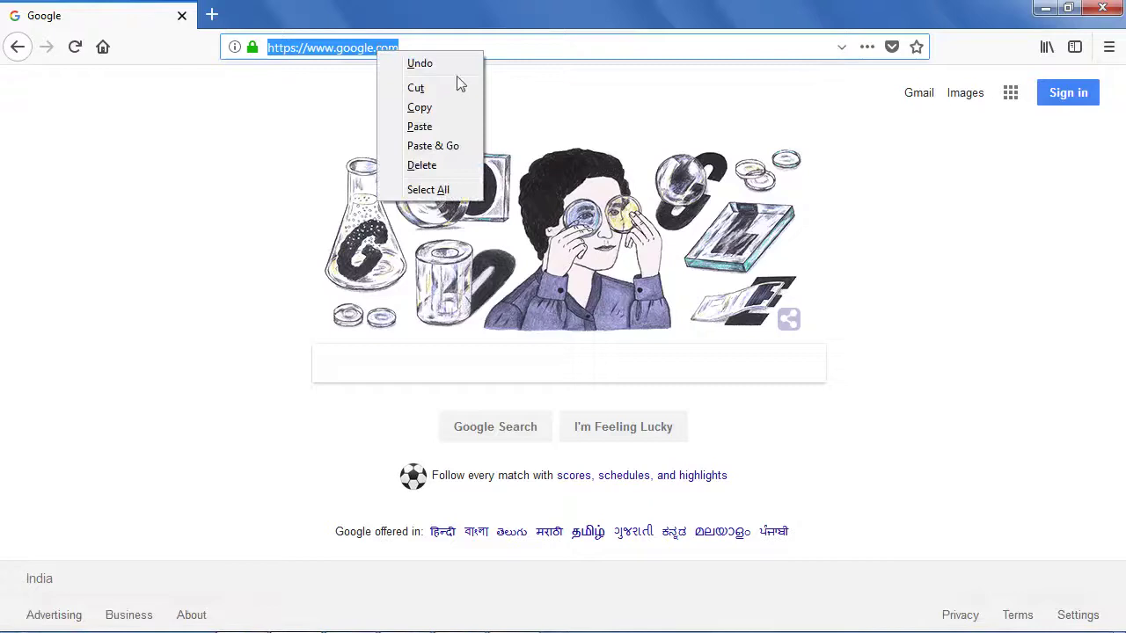
pyautogui.click(431, 146)
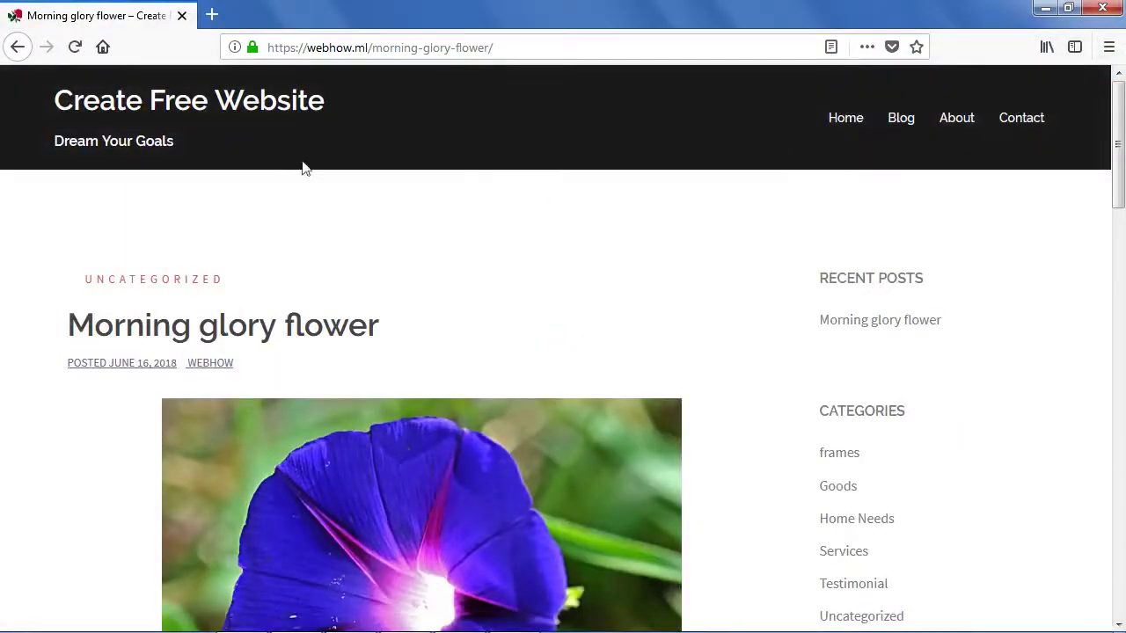
pyautogui.scroll(-2, 407, 269)
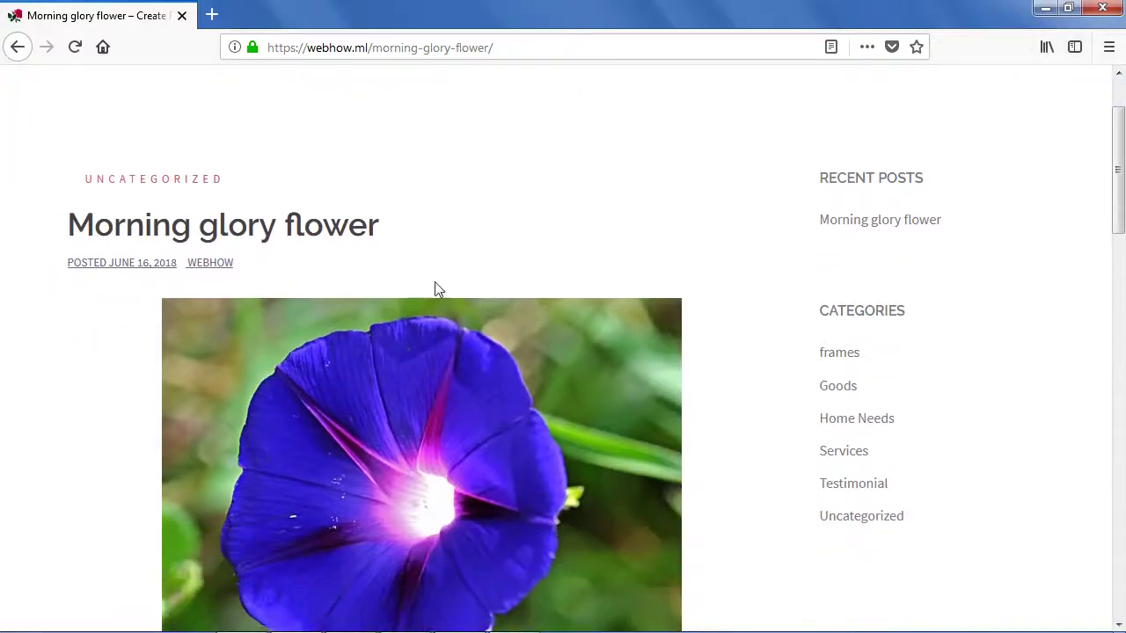
pyautogui.scroll(-8, 439, 255)
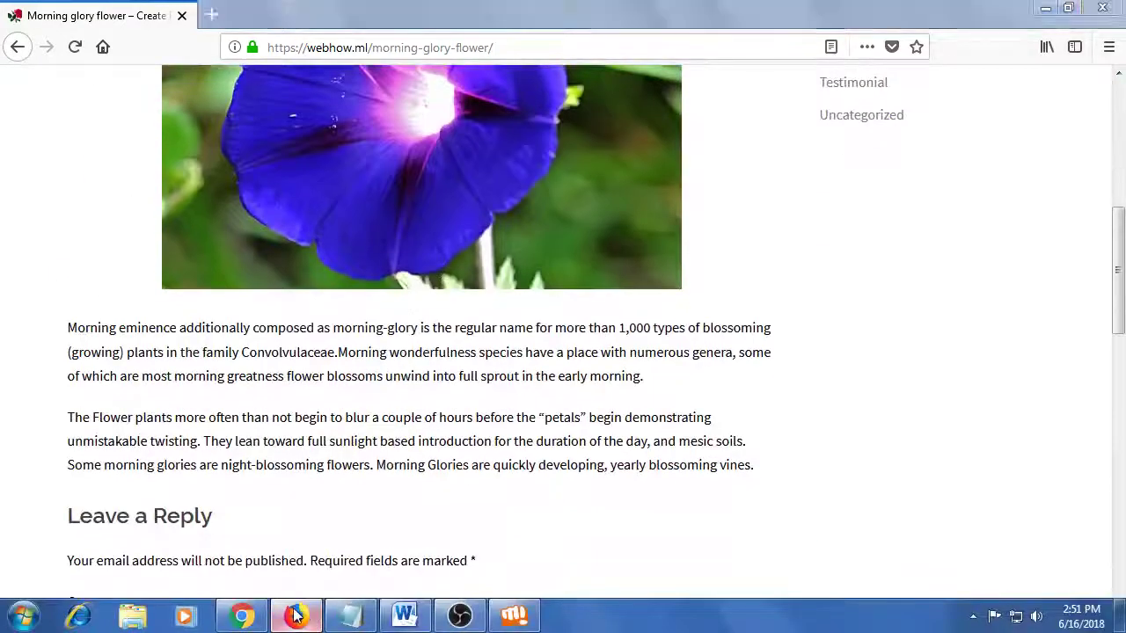
pyautogui.click(242, 615)
# - Glance over the live post page in Chrome, then return to the post editing tab
pyautogui.click(269, 231)
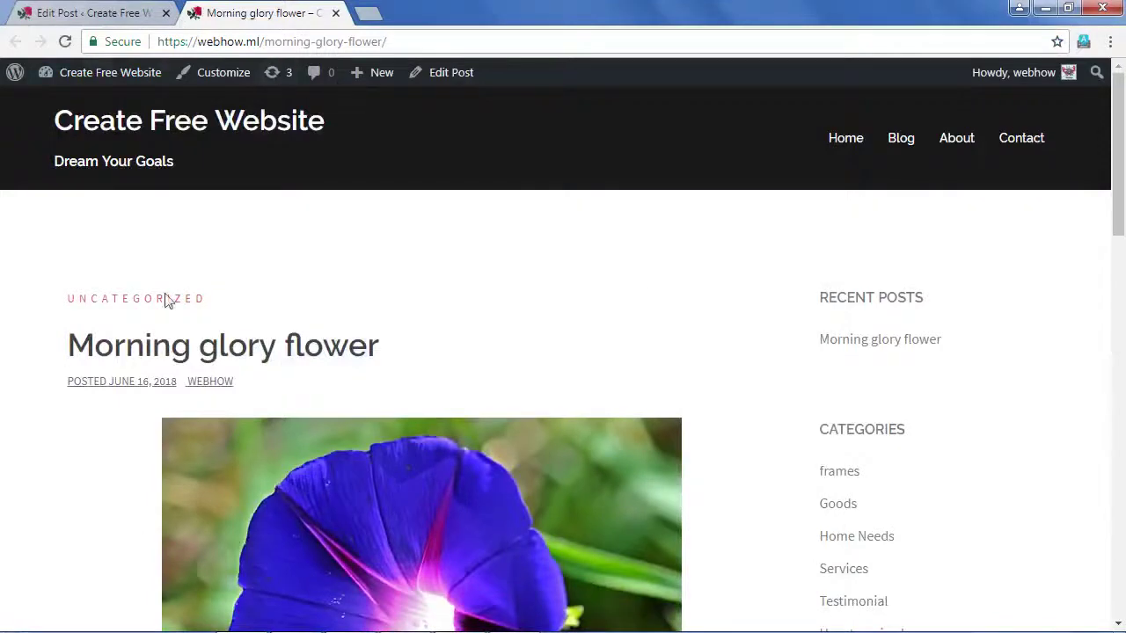
pyautogui.scroll(-2, 261, 346)
pyautogui.scroll(2, 220, 229)
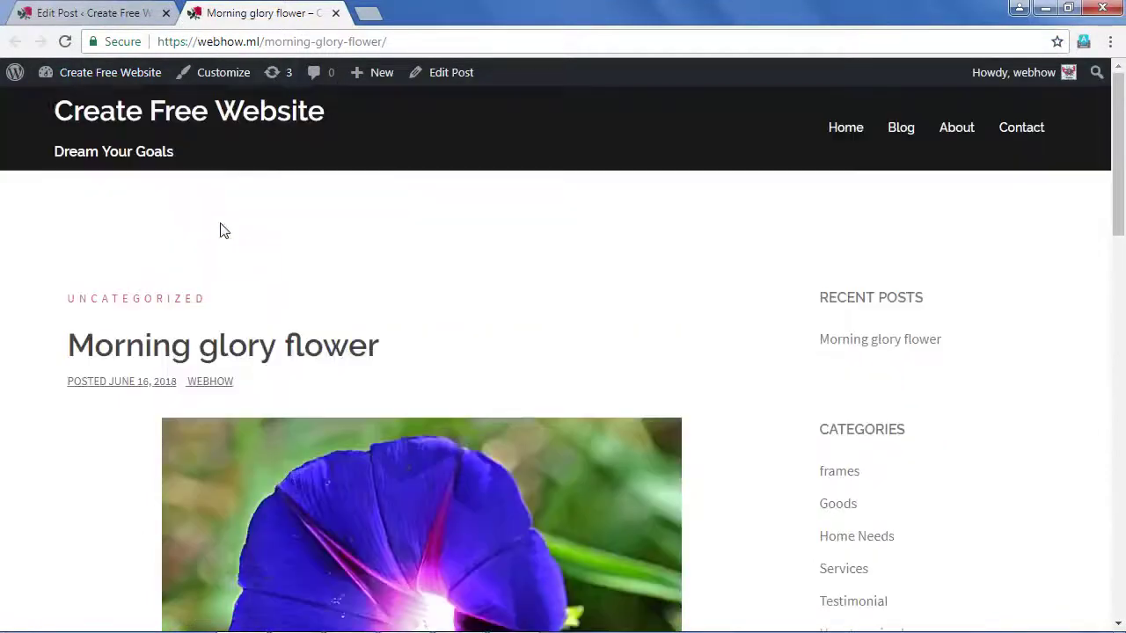
pyautogui.click(91, 11)
pyautogui.scroll(-2, 88, 239)
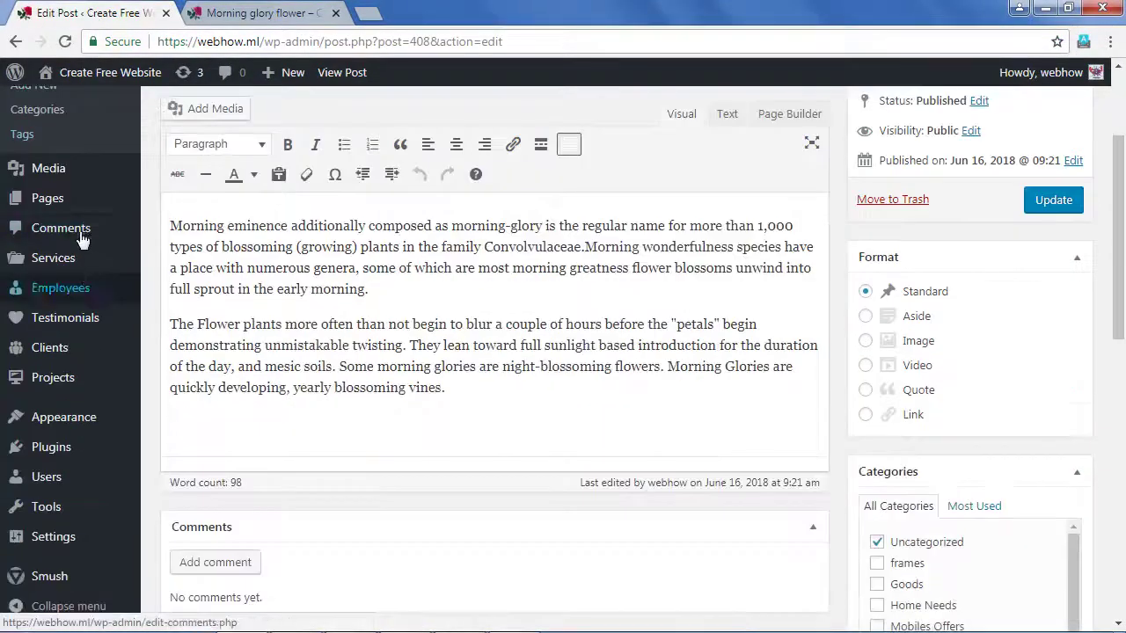
# - Scroll through Installed Plugins, listing 8 active plugins from Akismet Anti-Spam to WP SpeedUp
pyautogui.click(91, 452)
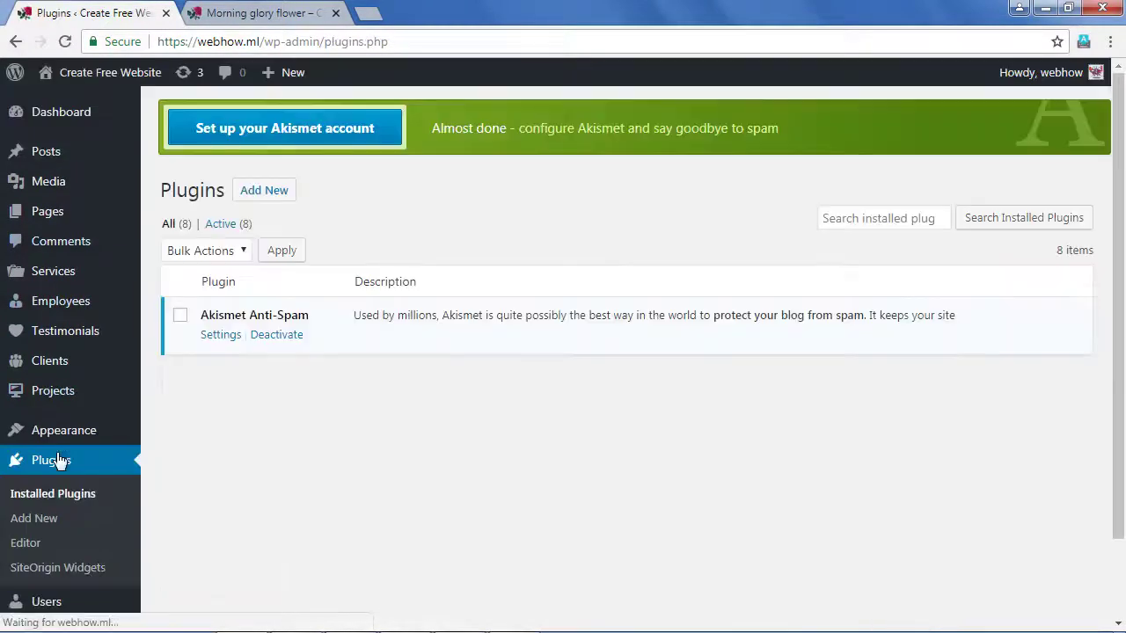
pyautogui.scroll(-1, 425, 365)
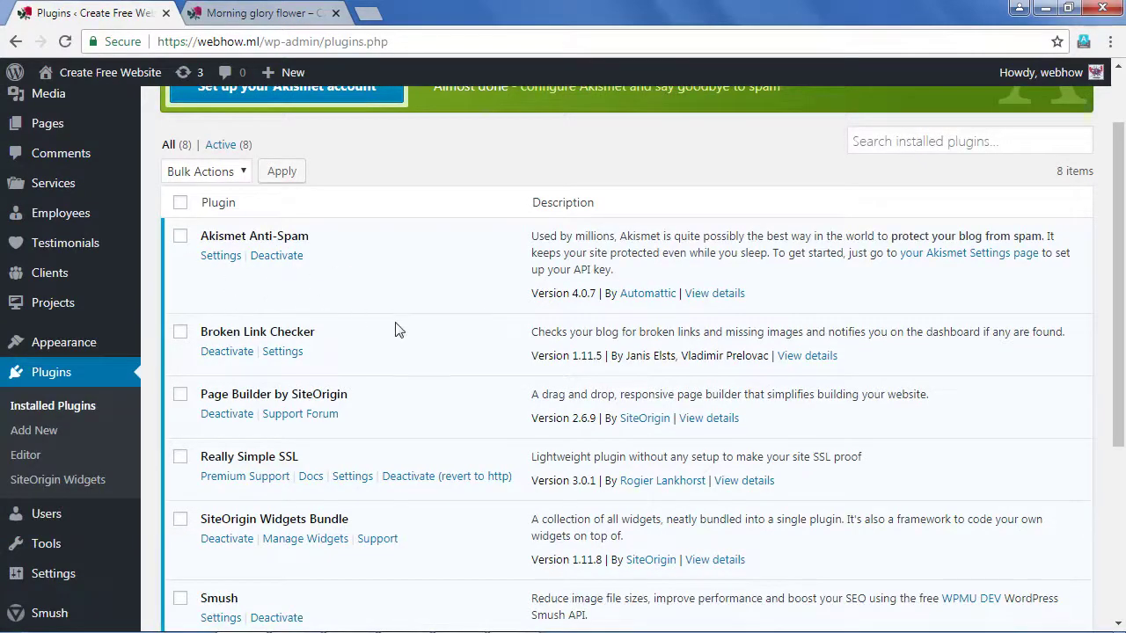
pyautogui.scroll(-1, 395, 326)
pyautogui.scroll(-1, 282, 229)
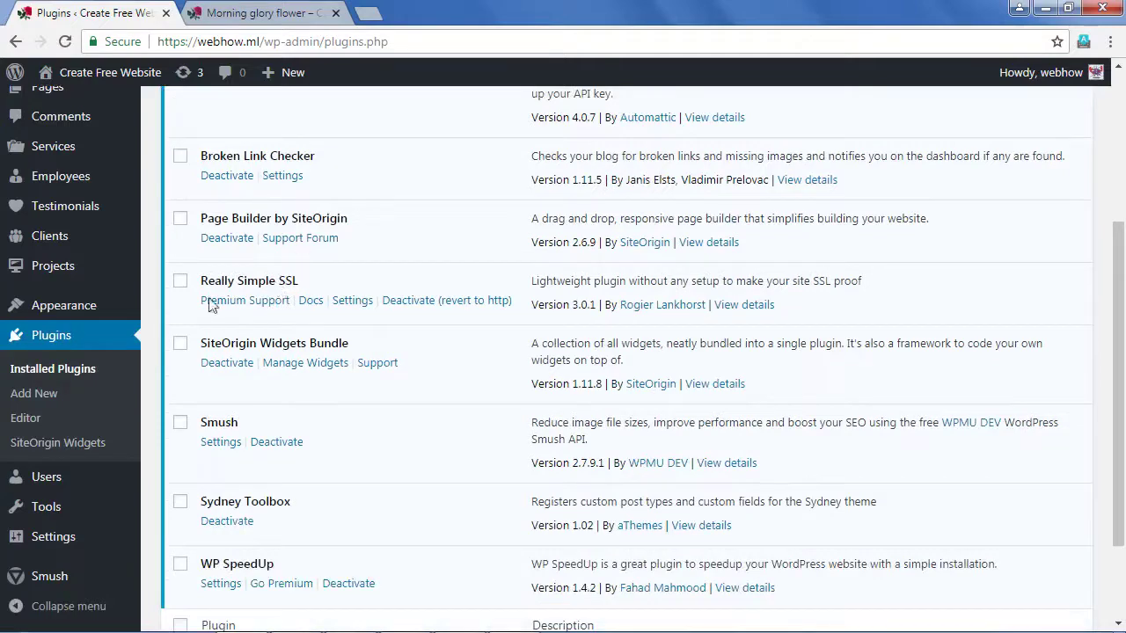
pyautogui.scroll(-2, 283, 350)
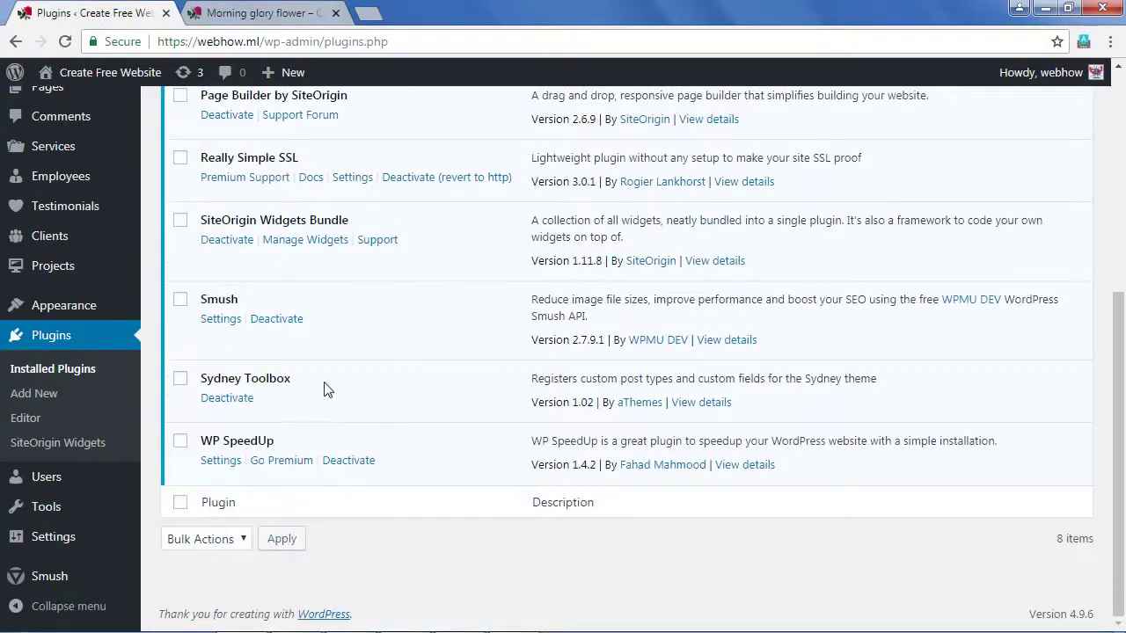
pyautogui.scroll(4, 327, 391)
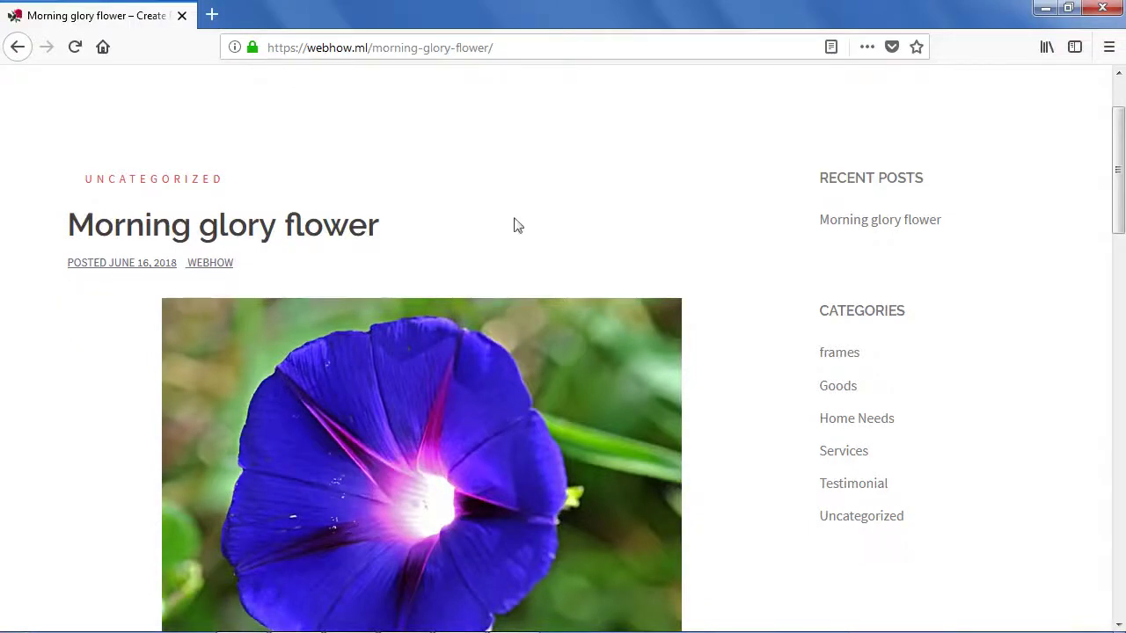
# - Scroll to the top of the Firefox post and open the Inspector with F12
pyautogui.scroll(2, 689, 215)
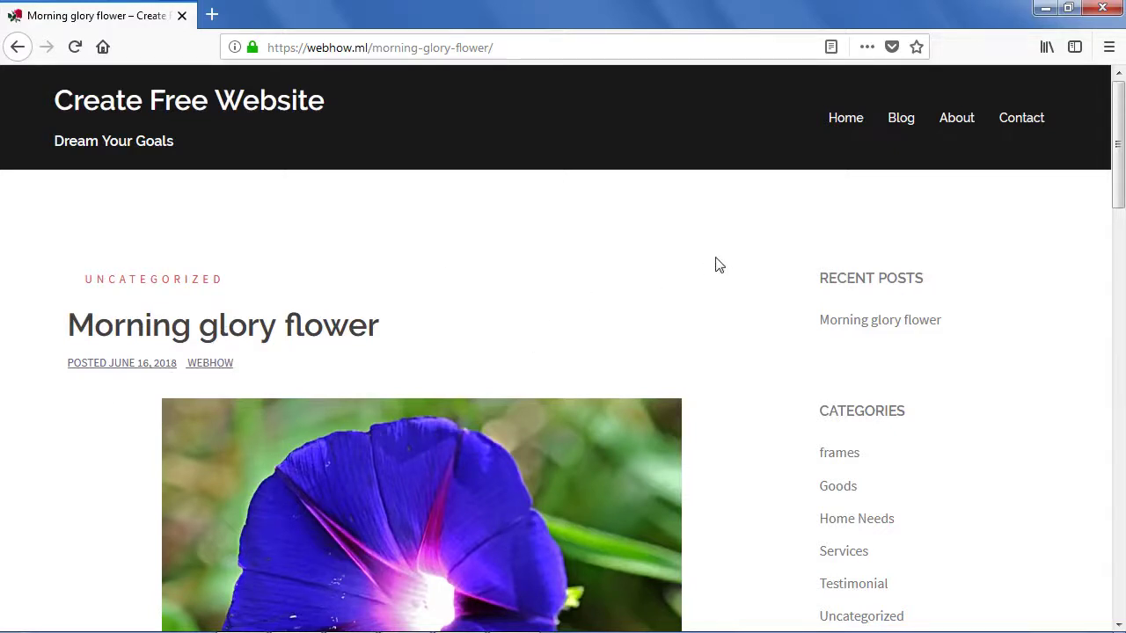
pyautogui.press('F12')
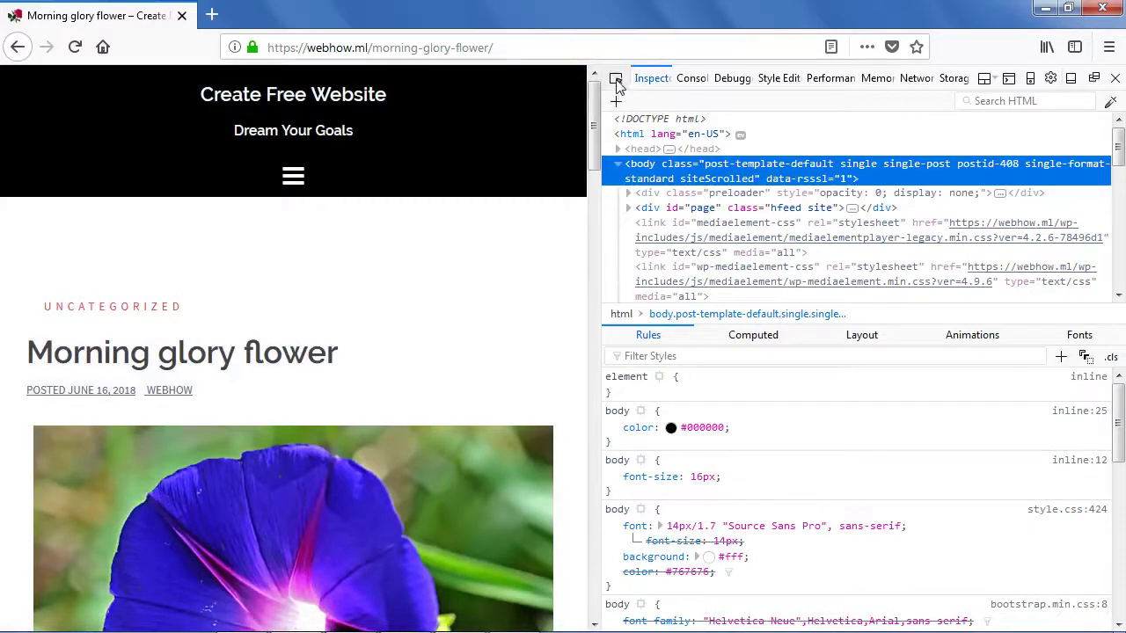
# - Pick the post content area and search the markup for the .single-meta class
pyautogui.click(616, 80)
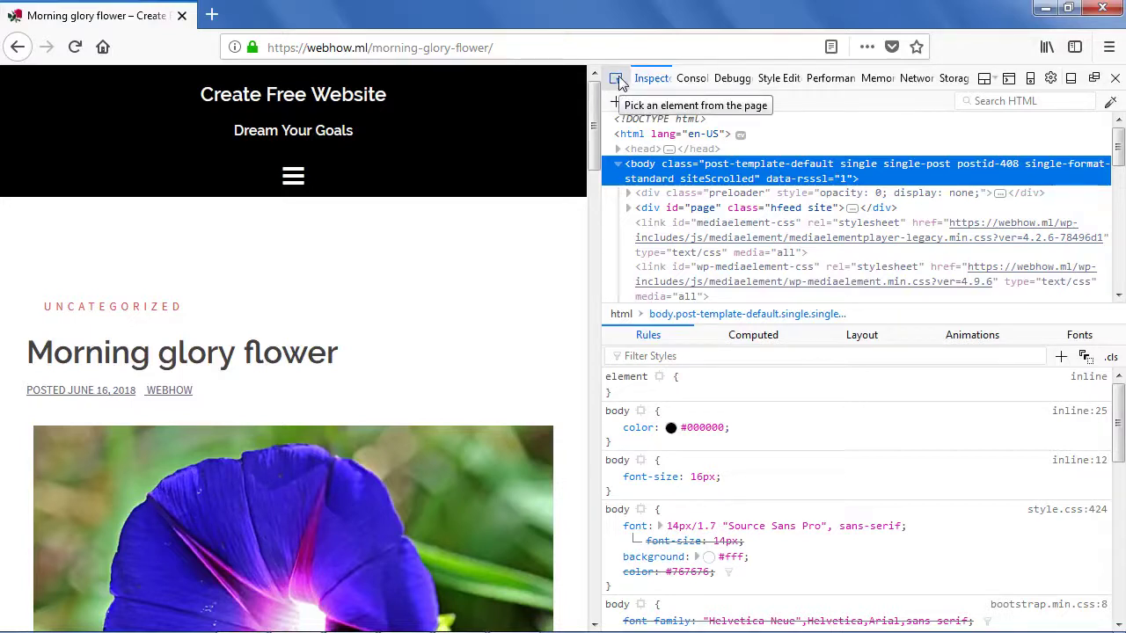
pyautogui.click(615, 81)
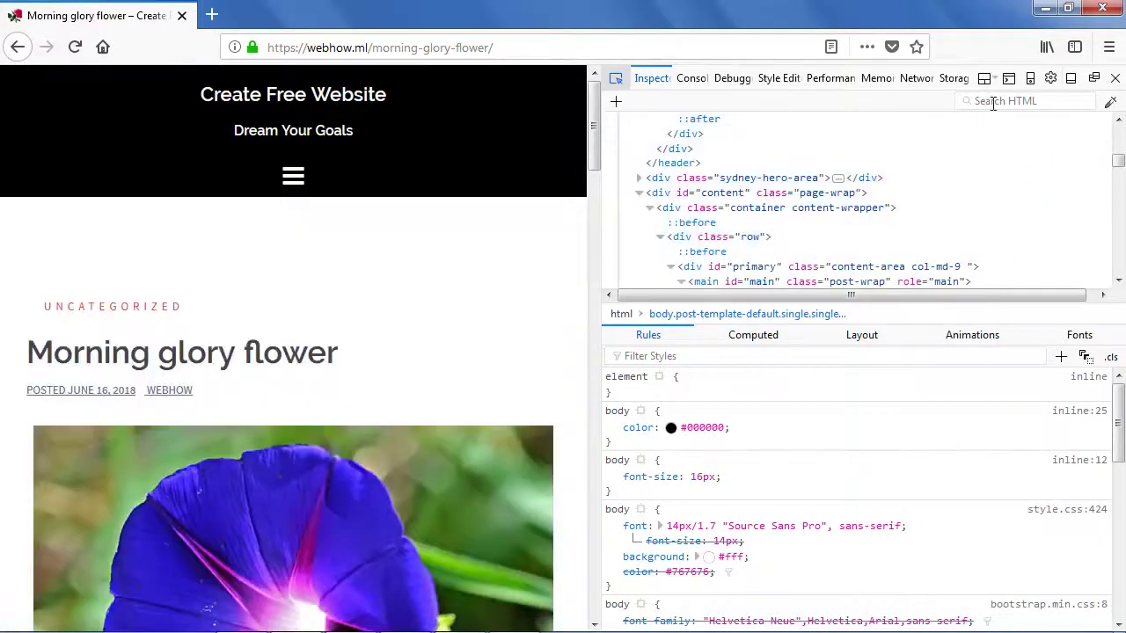
pyautogui.click(993, 103)
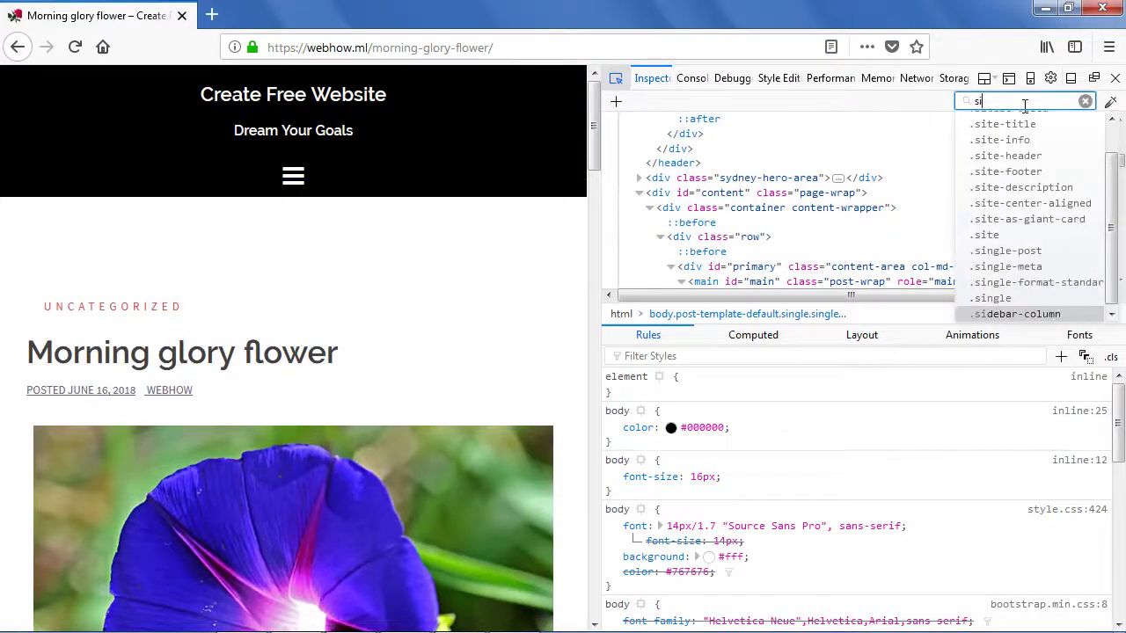
pyautogui.write('n')
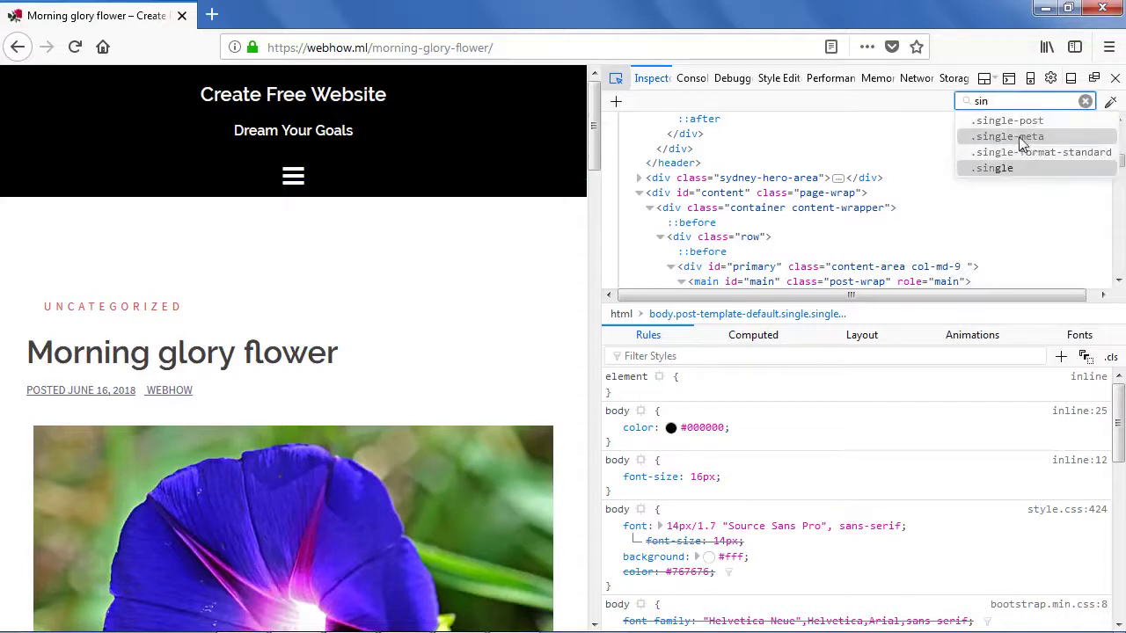
pyautogui.click(1022, 143)
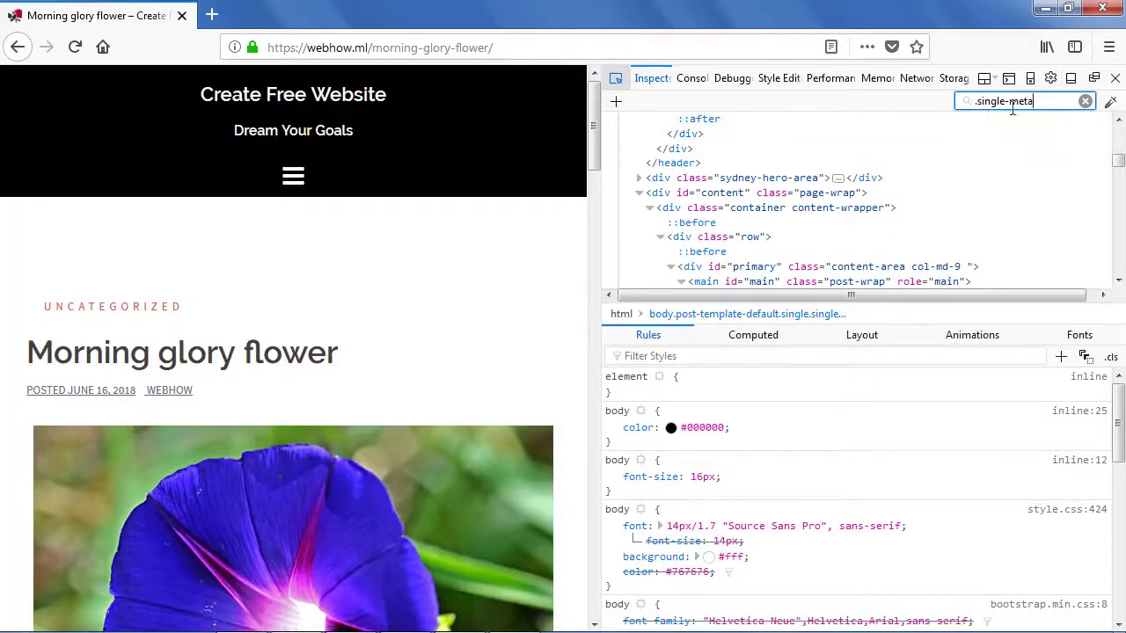
pyautogui.press('Return')
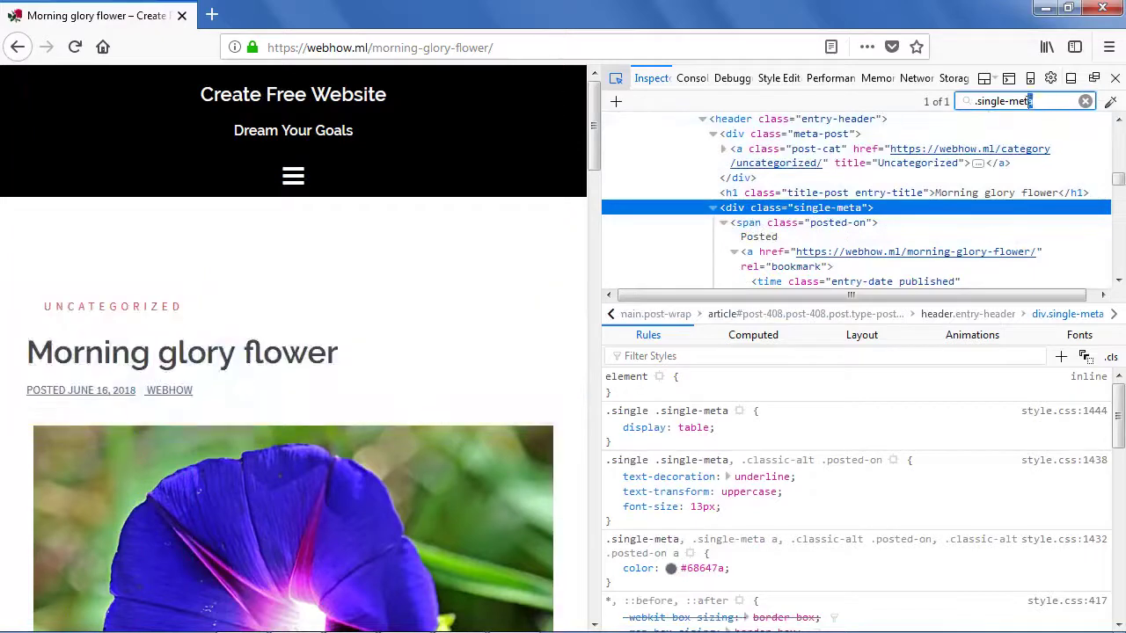
# - Copy the .single-meta class name into the Notepad notes
pyautogui.moveTo(1029, 101); pyautogui.dragTo(973, 101)
pyautogui.rightClick(1003, 102)
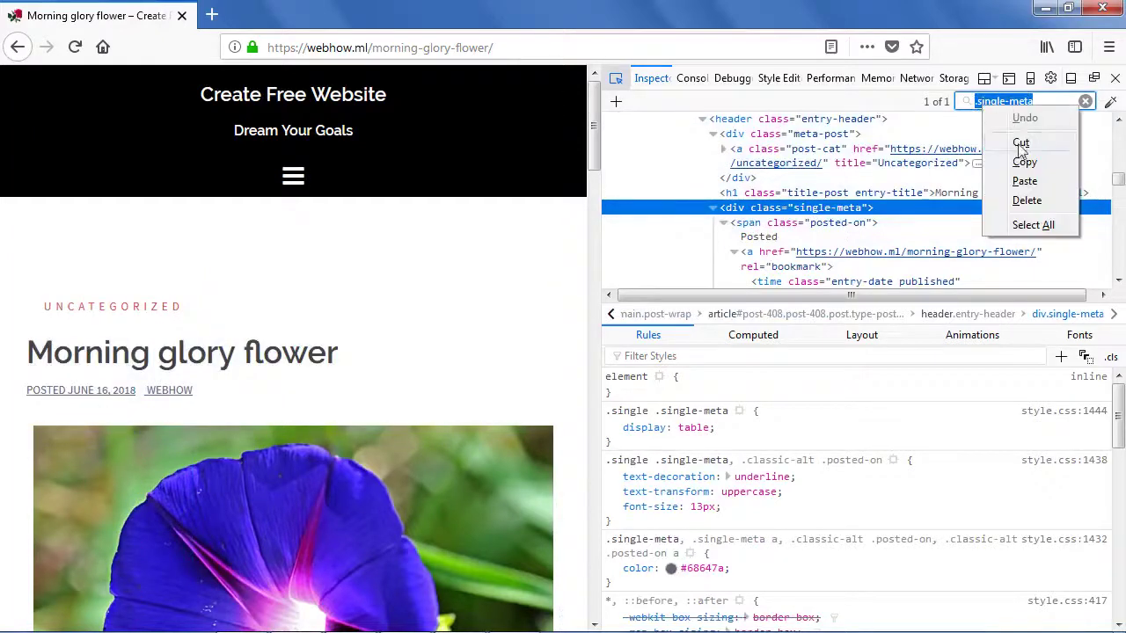
pyautogui.click(1024, 161)
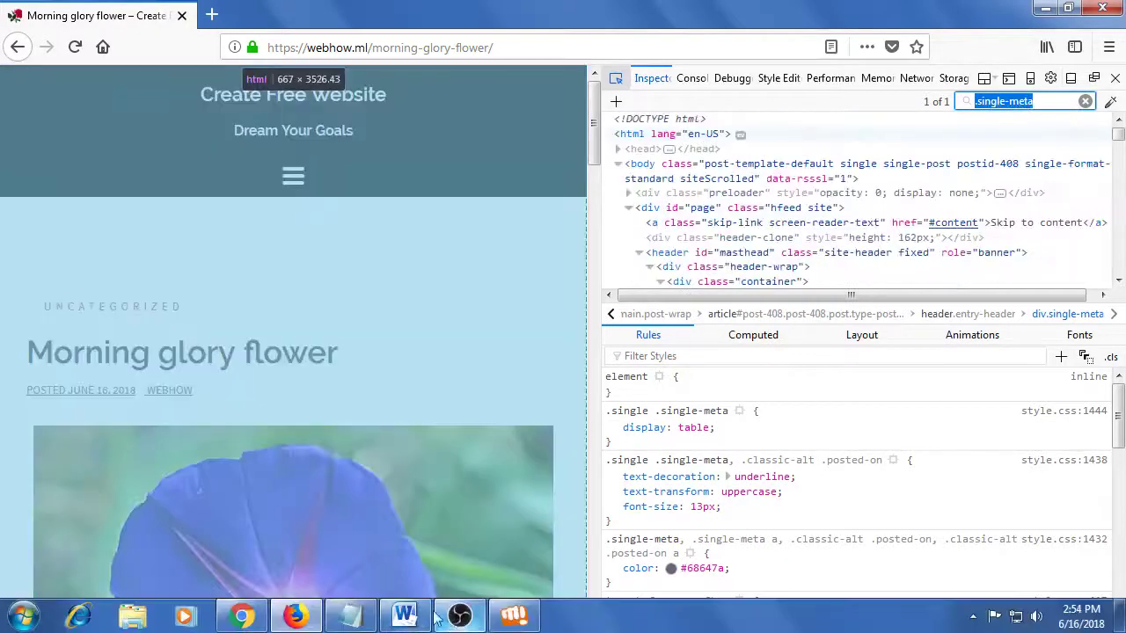
pyautogui.click(526, 448)
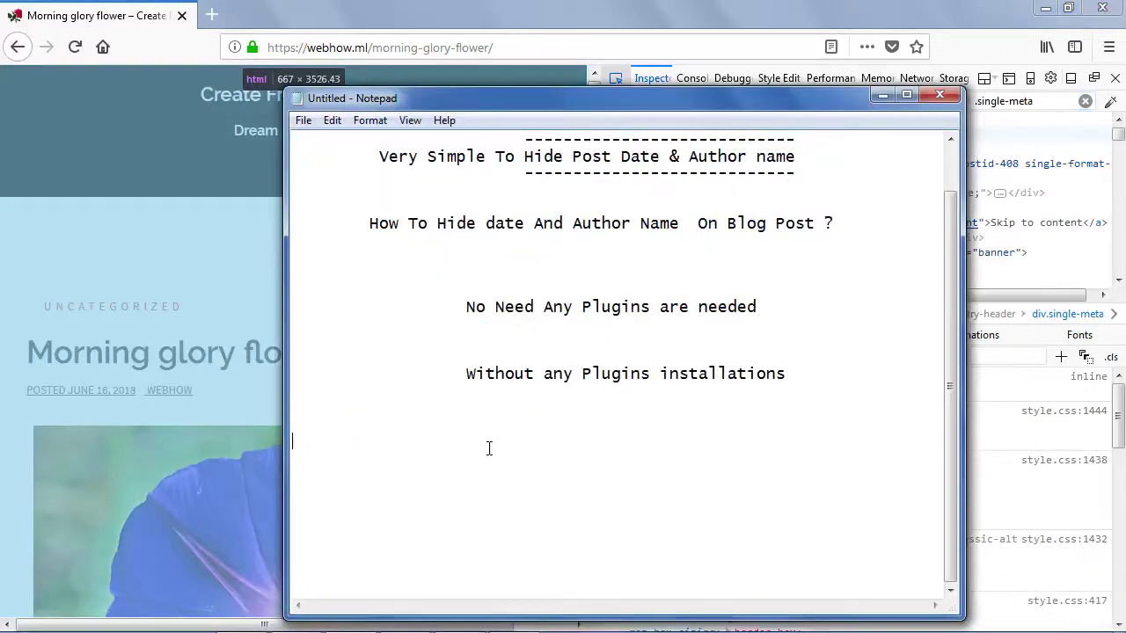
pyautogui.rightClick(406, 465)
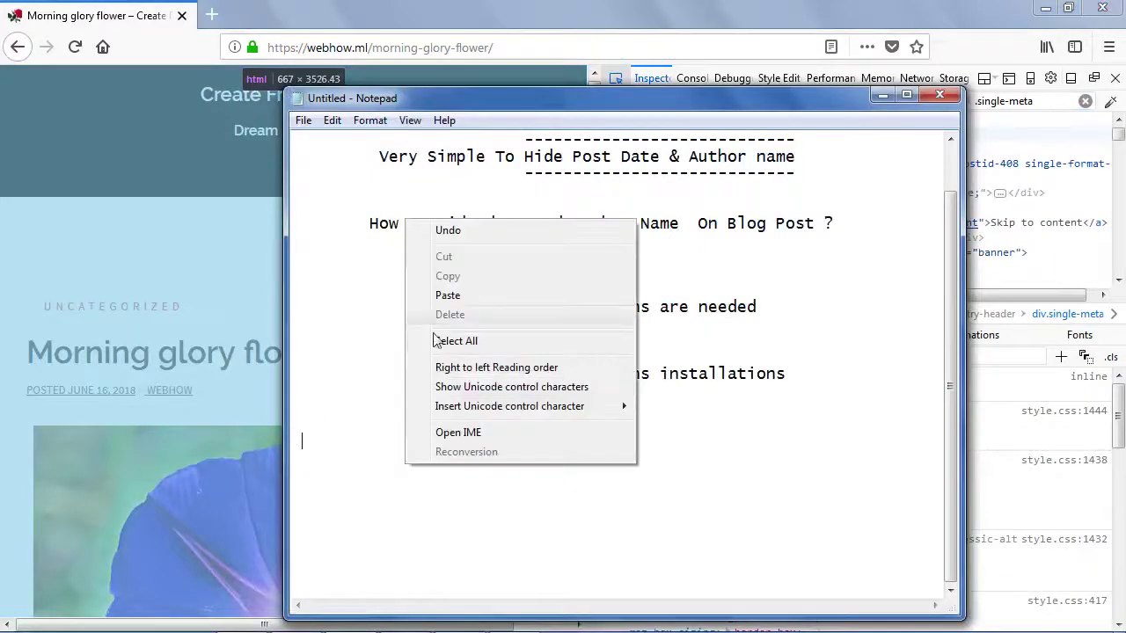
pyautogui.click(447, 293)
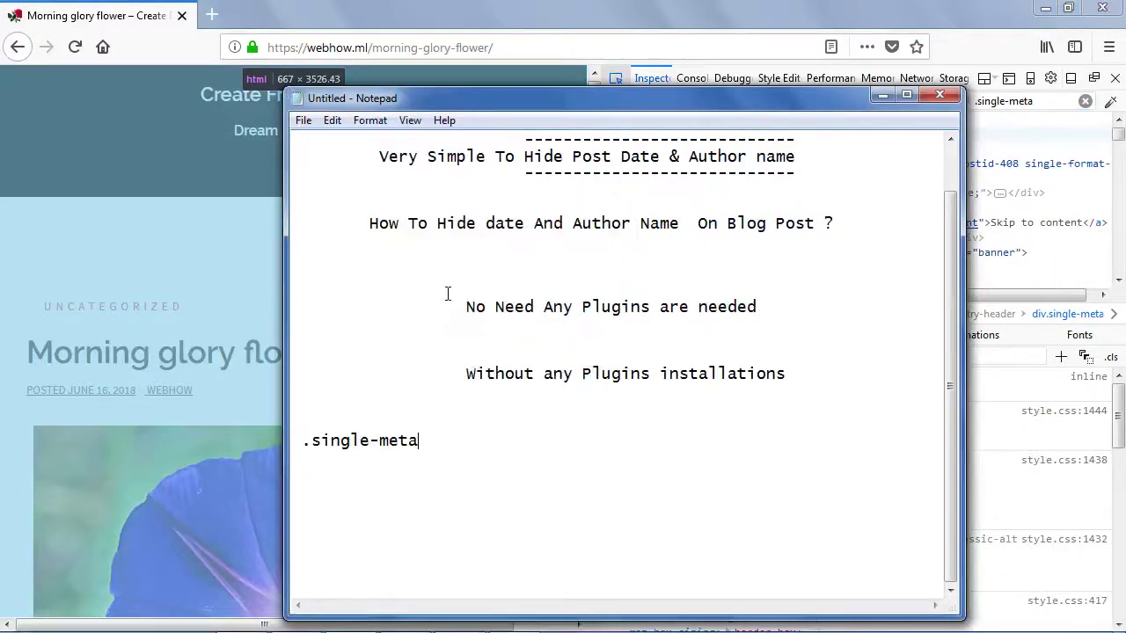
pyautogui.click(761, 8)
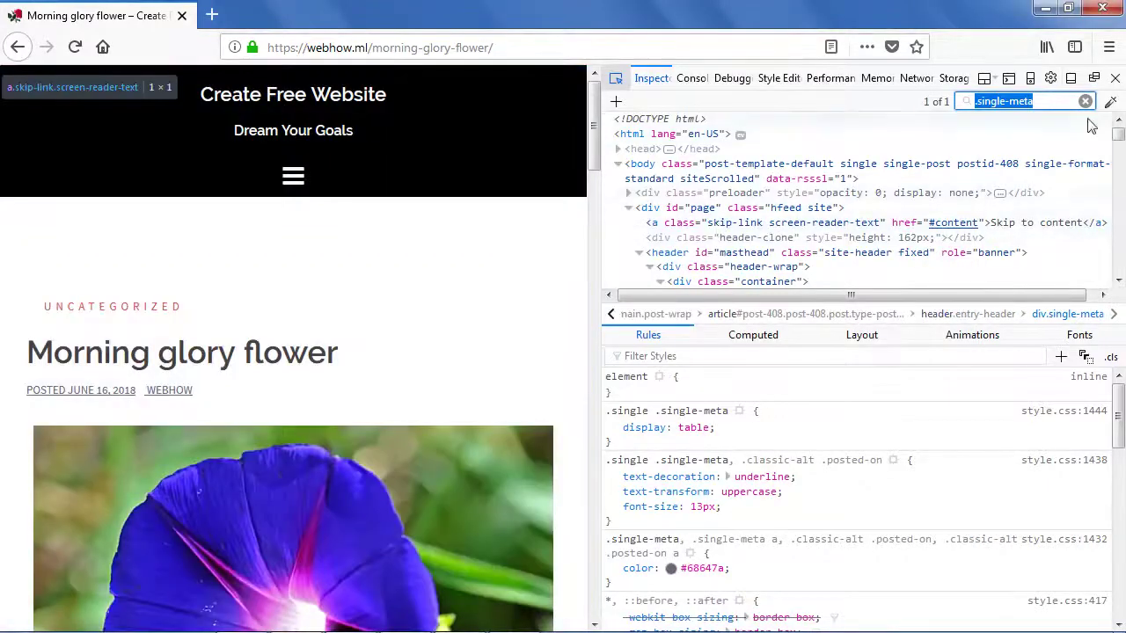
# - Jump to div.single-meta in the markup and expand its span.posted-on node
pyautogui.click(1043, 100)
pyautogui.press('Return')
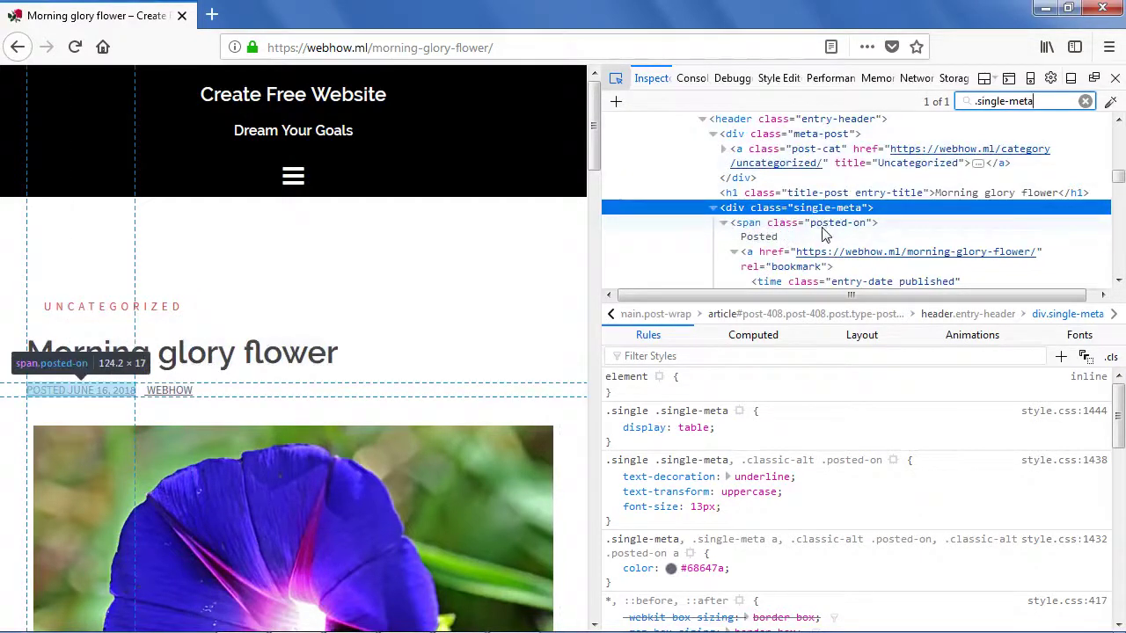
pyautogui.click(726, 228)
pyautogui.click(724, 224)
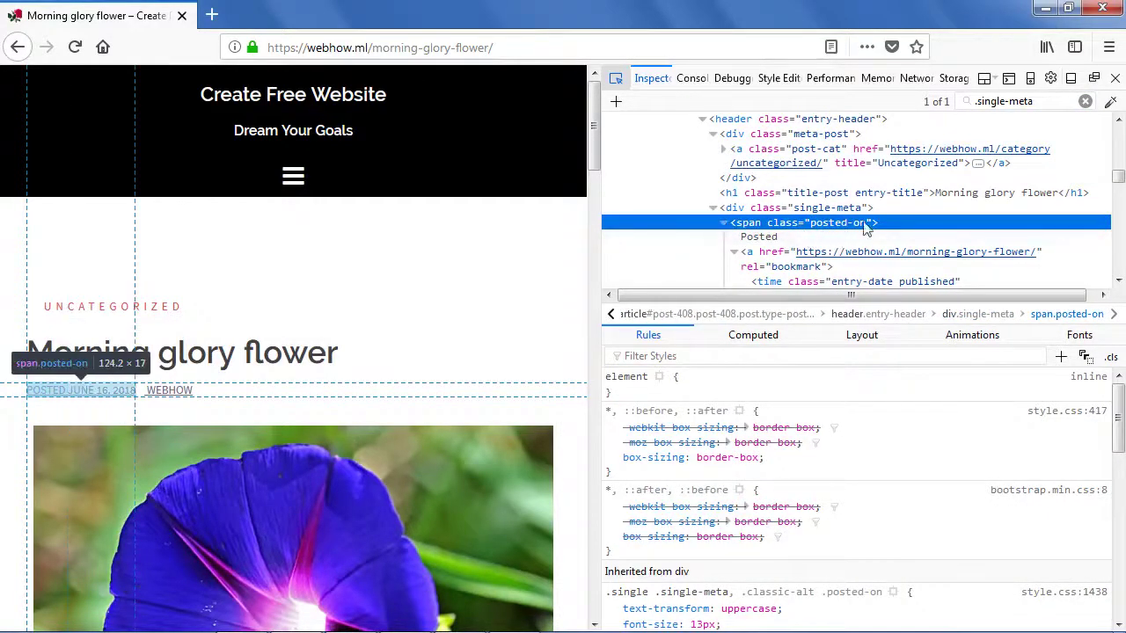
# - Search the markup for .posted-on and copy the class name from the search box
pyautogui.moveTo(1036, 102); pyautogui.dragTo(973, 101)
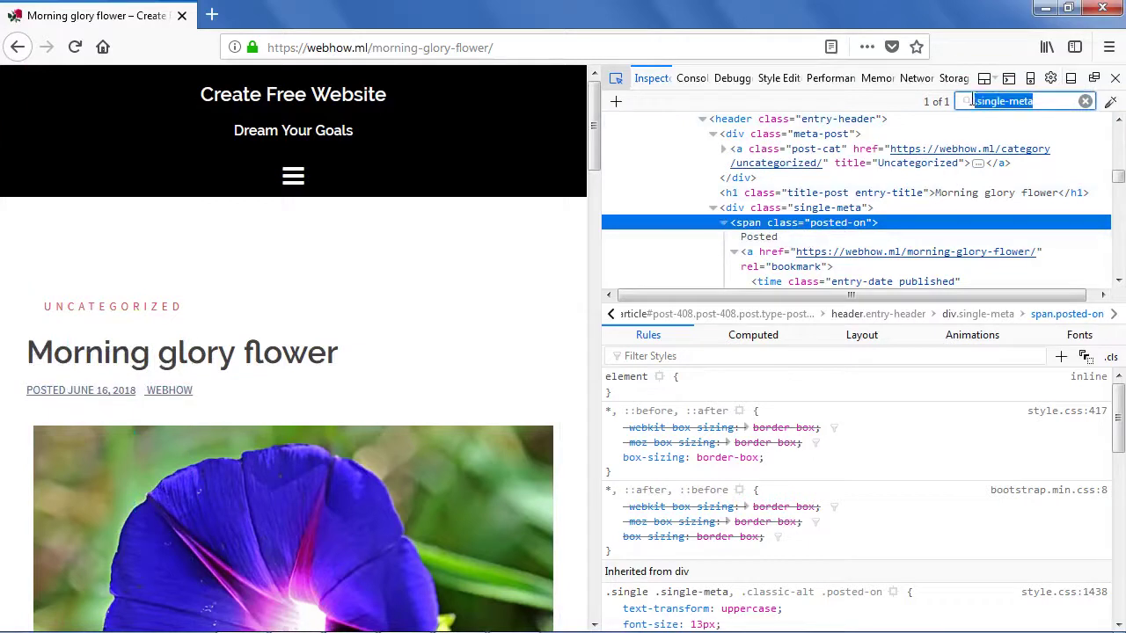
pyautogui.write('.p')
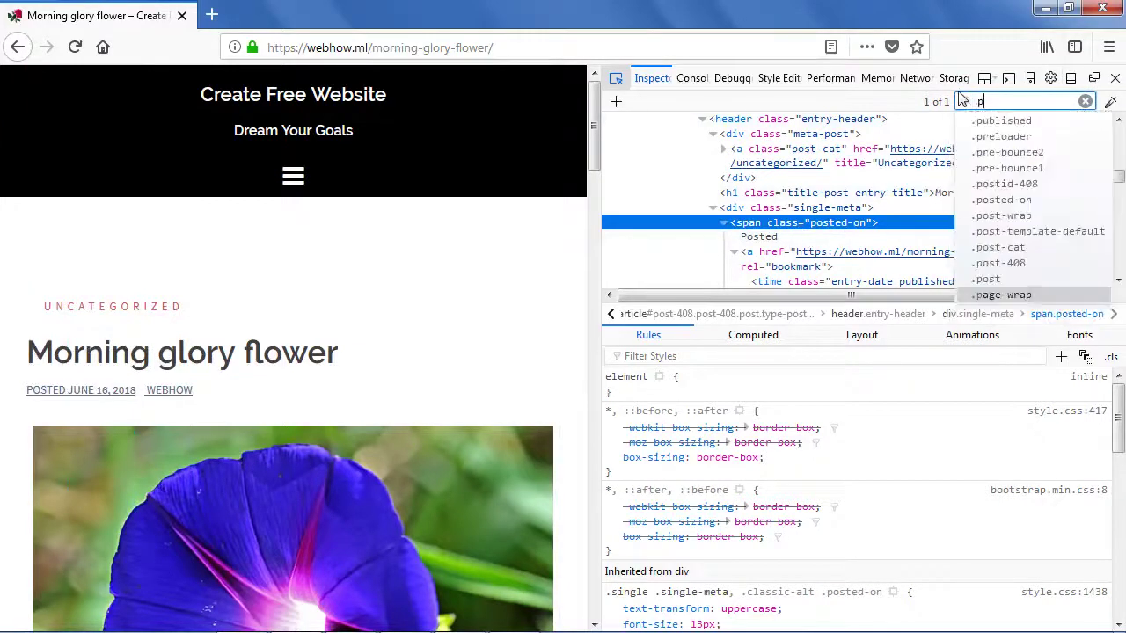
pyautogui.write('osted')
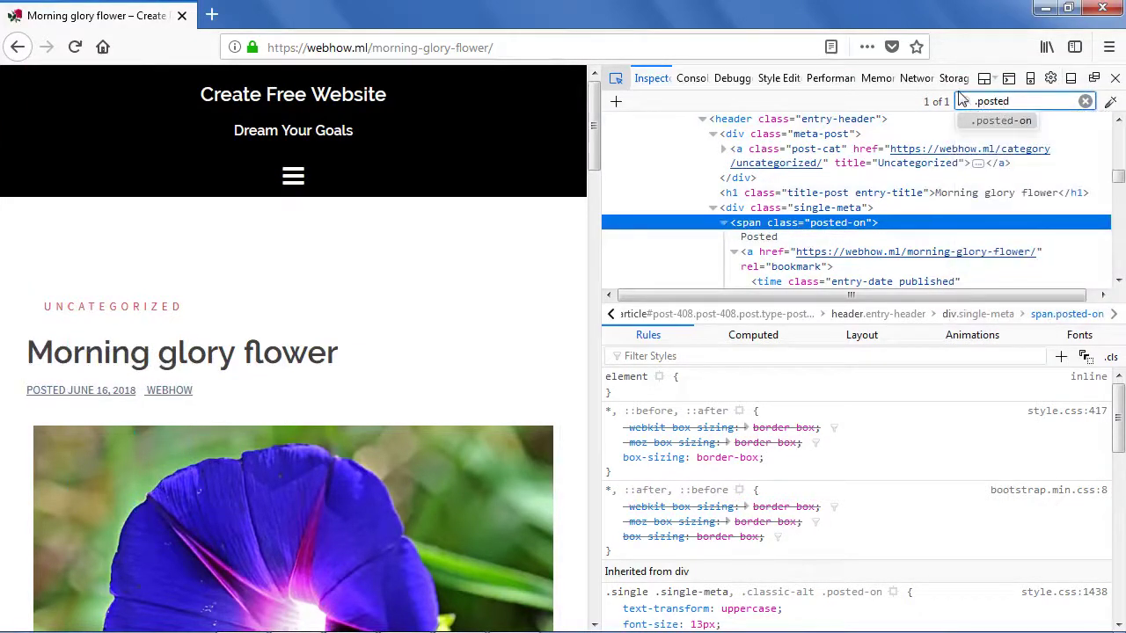
pyautogui.write('-on')
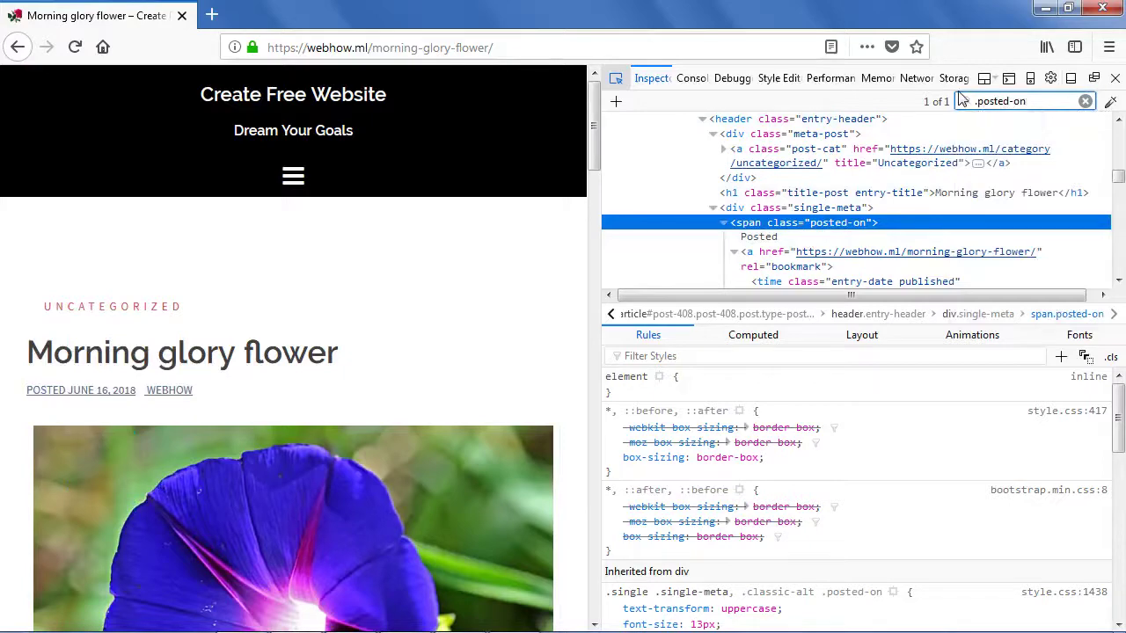
pyautogui.press('BackSpace')
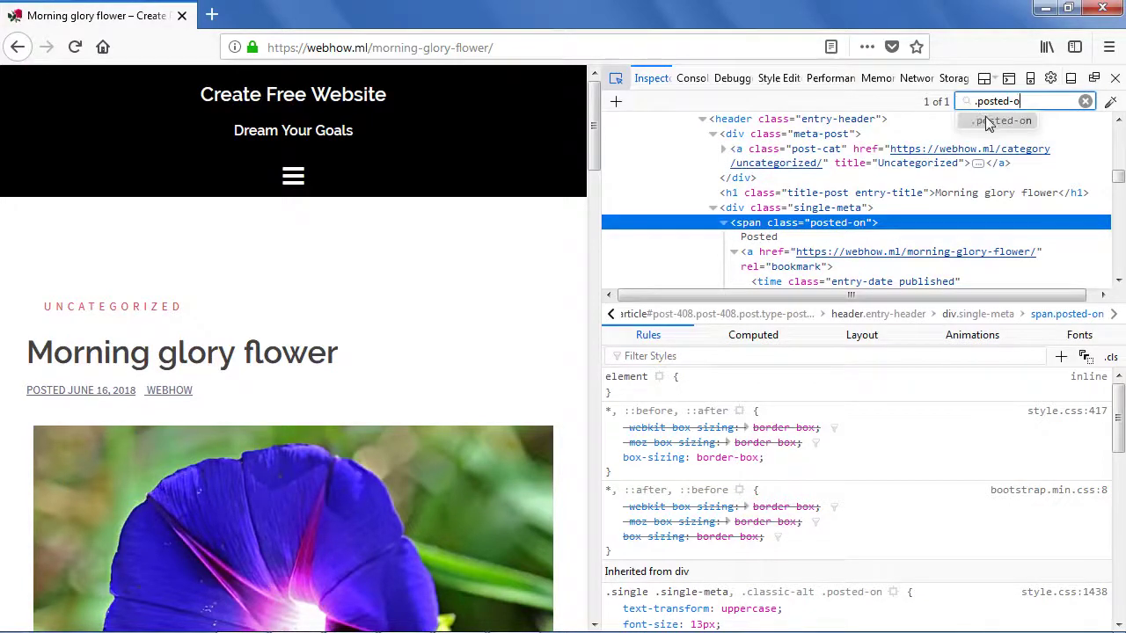
pyautogui.click(988, 121)
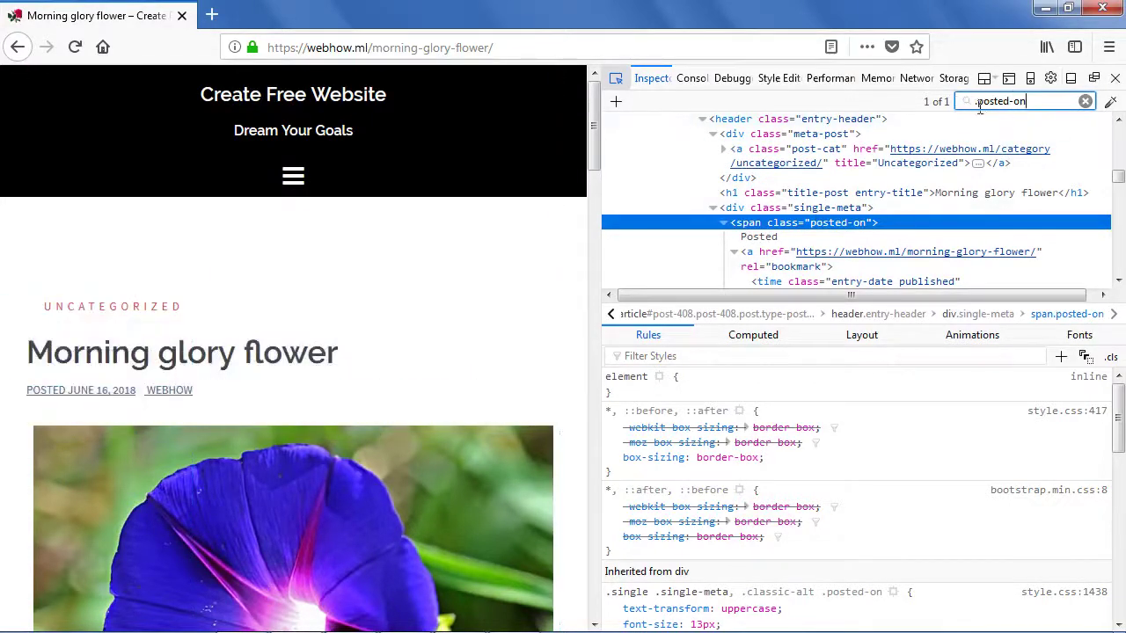
pyautogui.moveTo(1027, 101); pyautogui.dragTo(985, 92)
pyautogui.rightClick(987, 104)
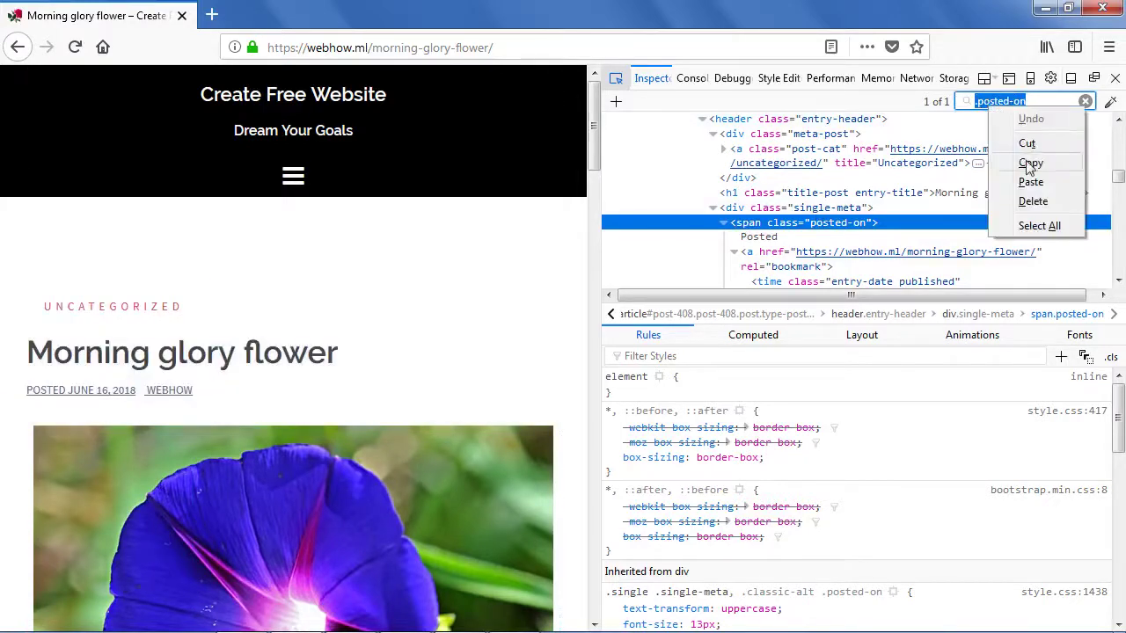
pyautogui.click(1027, 158)
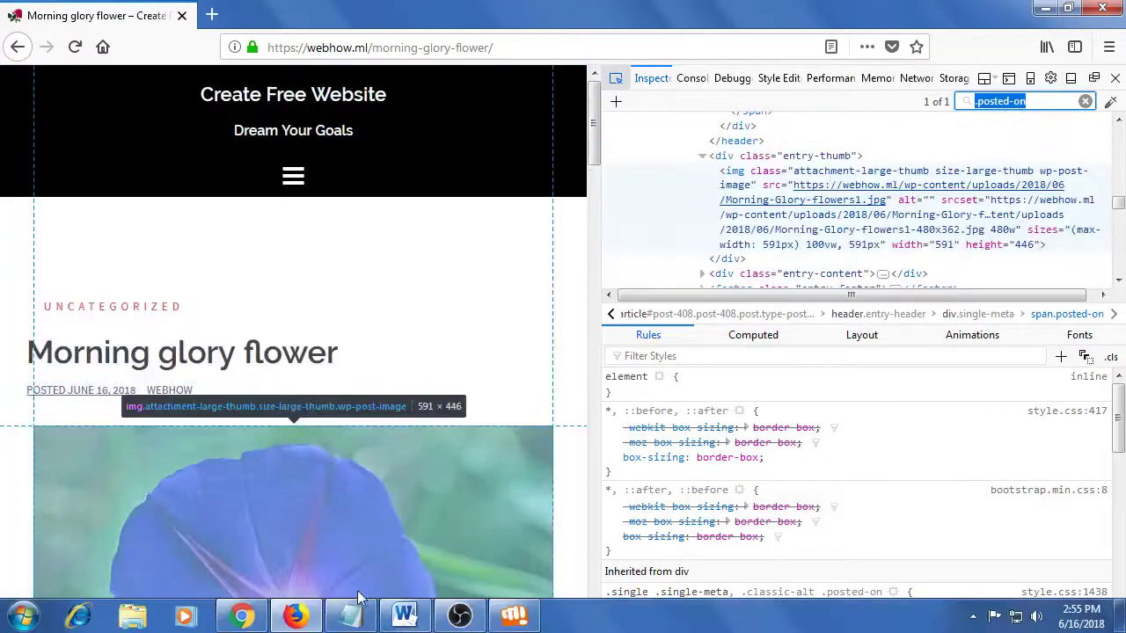
# - Paste posted-on under .single-meta in the notes, add its leading dot, and close Firefox's developer tools
pyautogui.click(350, 616)
pyautogui.click(331, 500)
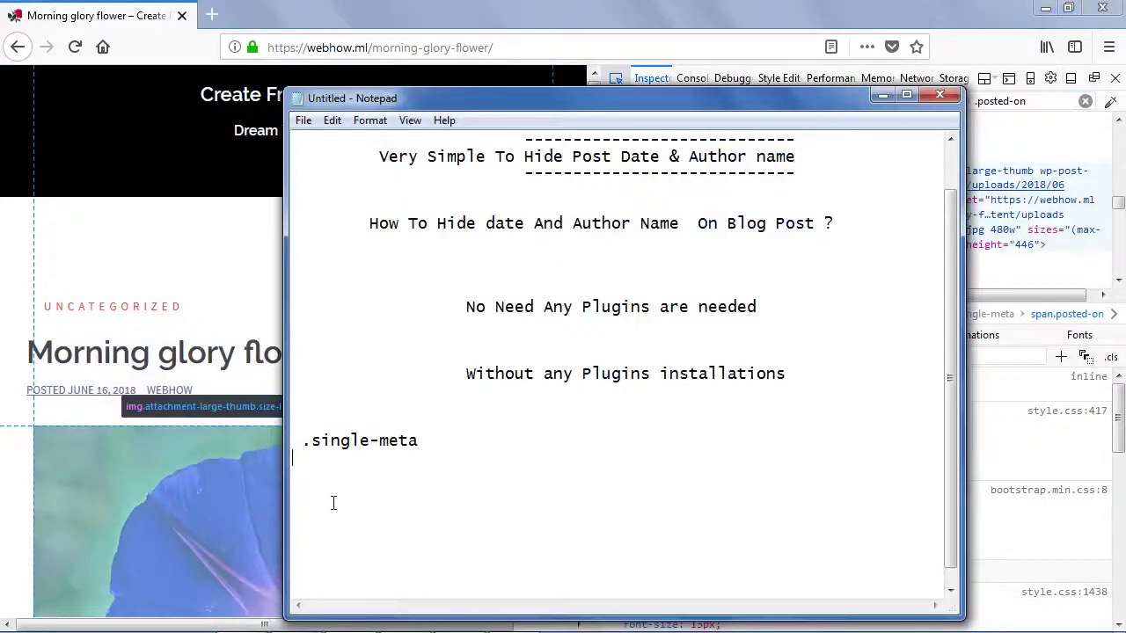
pyautogui.rightClick(332, 503)
pyautogui.click(374, 332)
pyautogui.click(294, 475)
pyautogui.write('.posted-on')
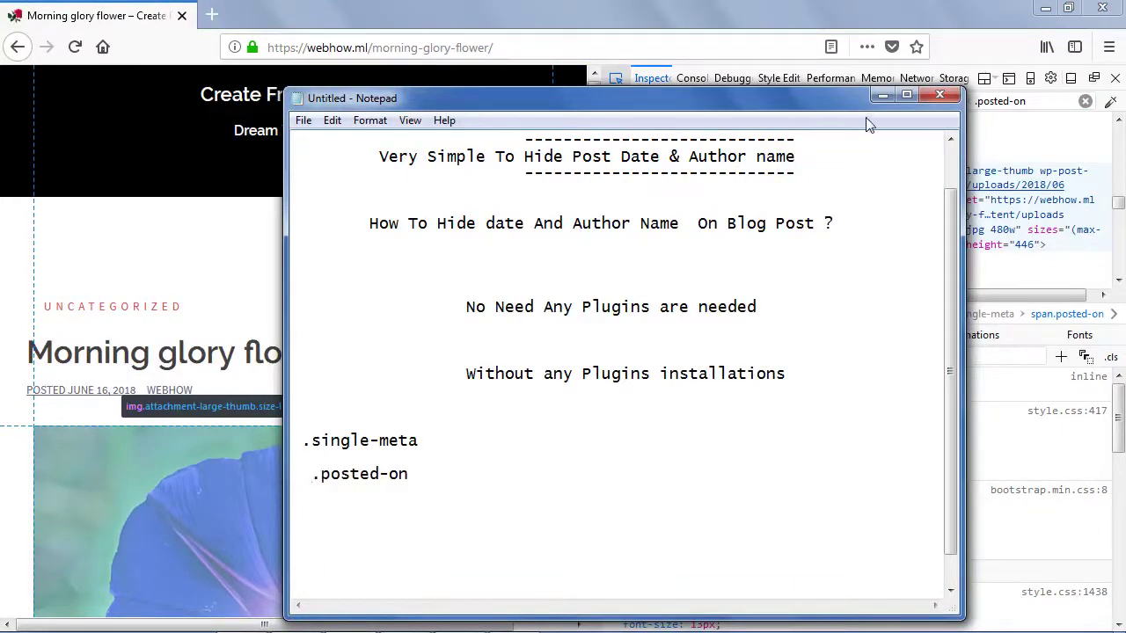
pyautogui.click(882, 95)
pyautogui.click(1115, 79)
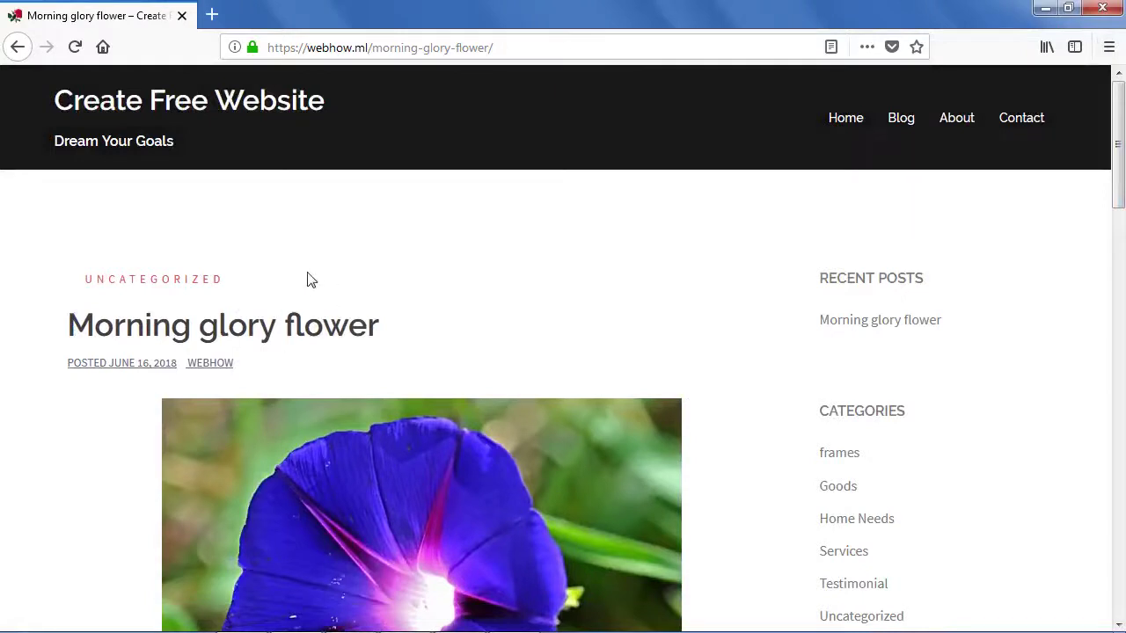
# - Open the site from Visit Site in a new Chrome tab and launch the Sydney theme Customizer
pyautogui.click(240, 615)
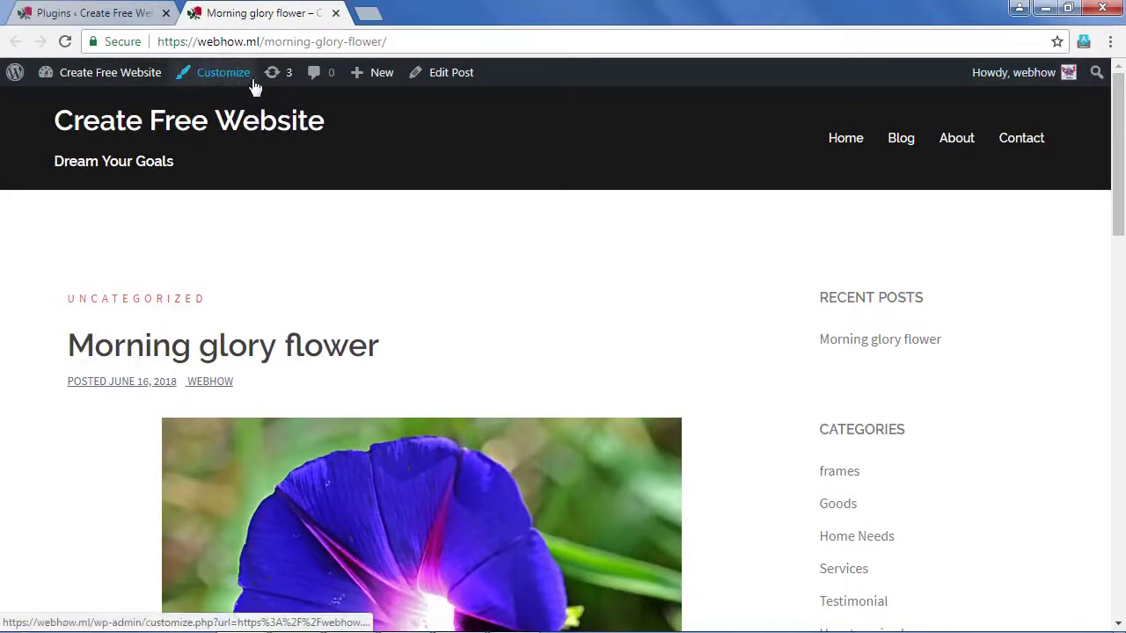
pyautogui.click(337, 13)
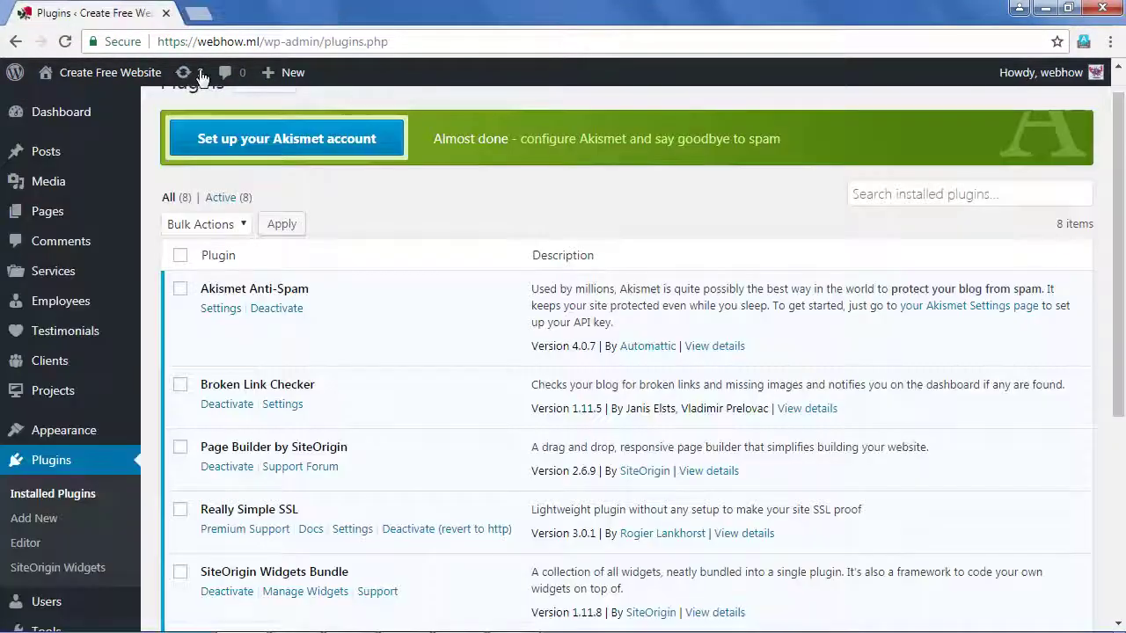
pyautogui.moveTo(69, 85)
pyautogui.rightClick(55, 104)
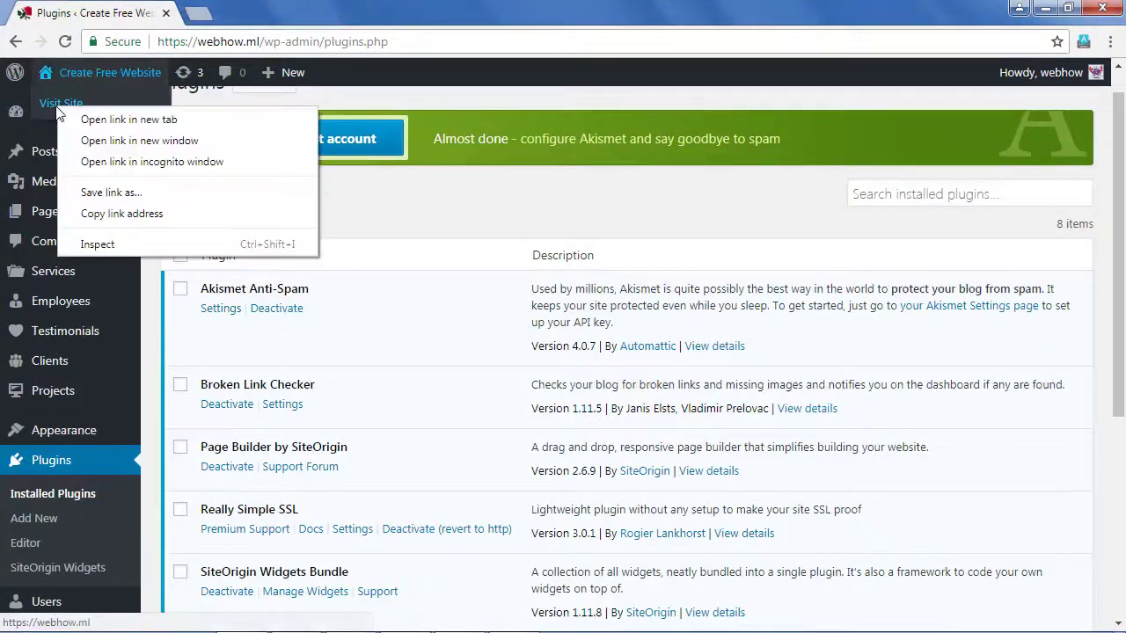
pyautogui.click(88, 118)
pyautogui.click(259, 13)
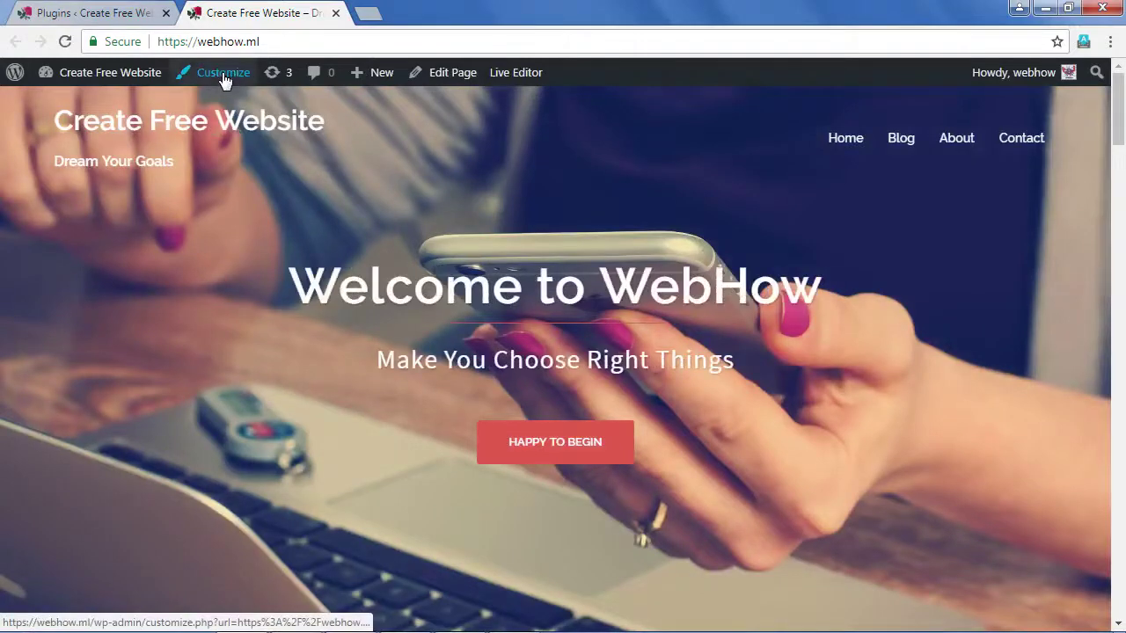
pyautogui.click(224, 77)
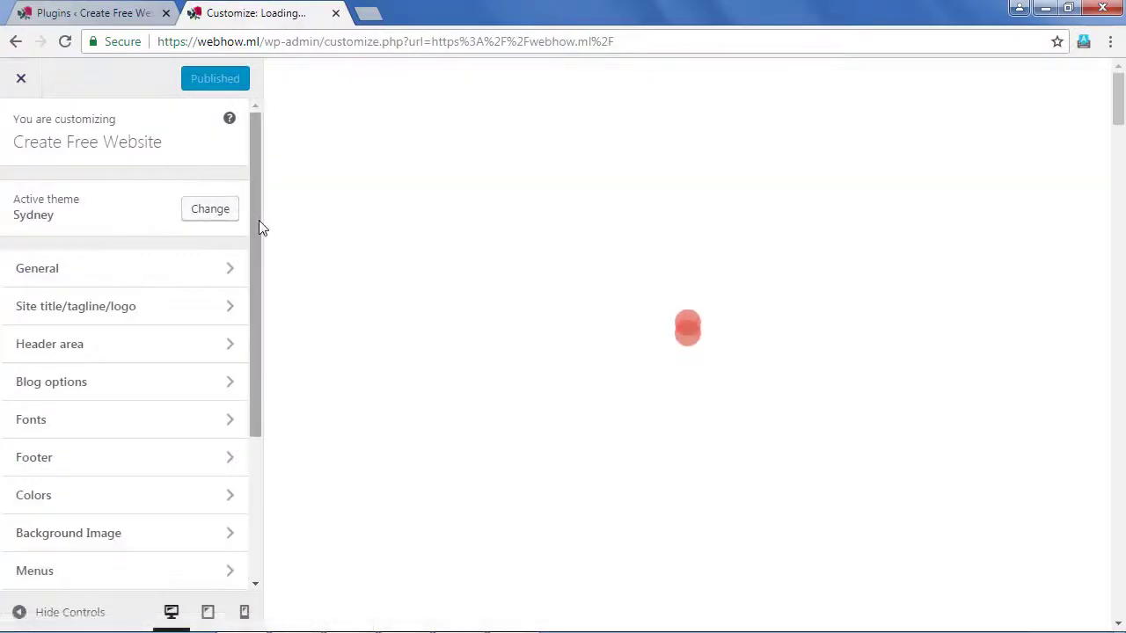
# - Scroll the Customizer sidebar, open Additional CSS, and hide its help text
pyautogui.scroll(-1, 258, 230)
pyautogui.moveTo(260, 389); pyautogui.dragTo(254, 505)
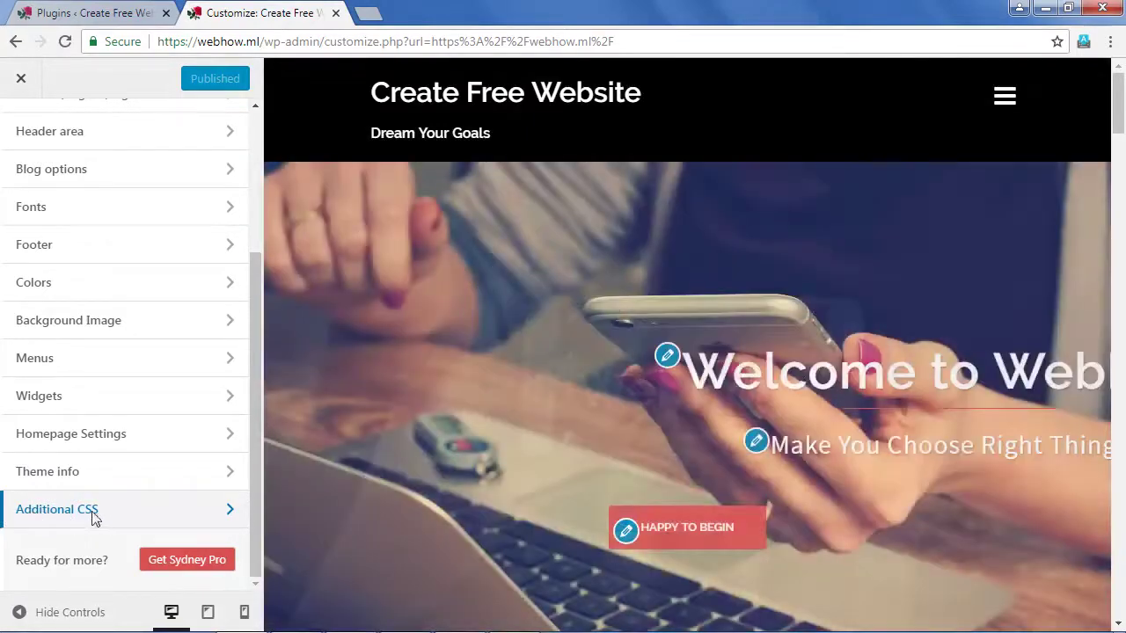
pyautogui.click(93, 511)
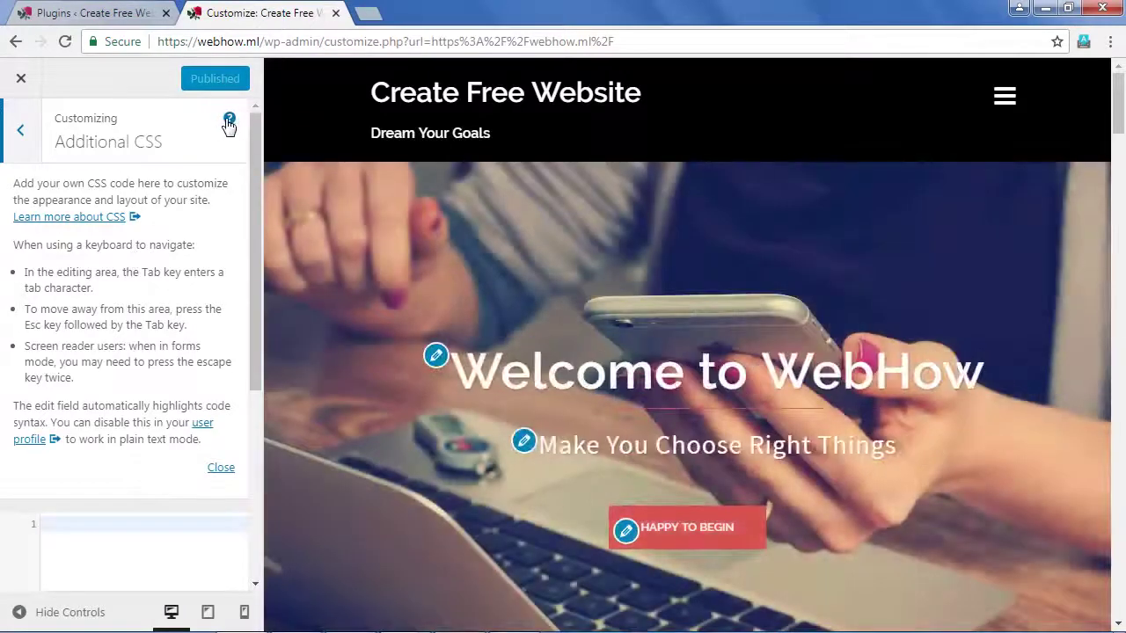
pyautogui.click(229, 120)
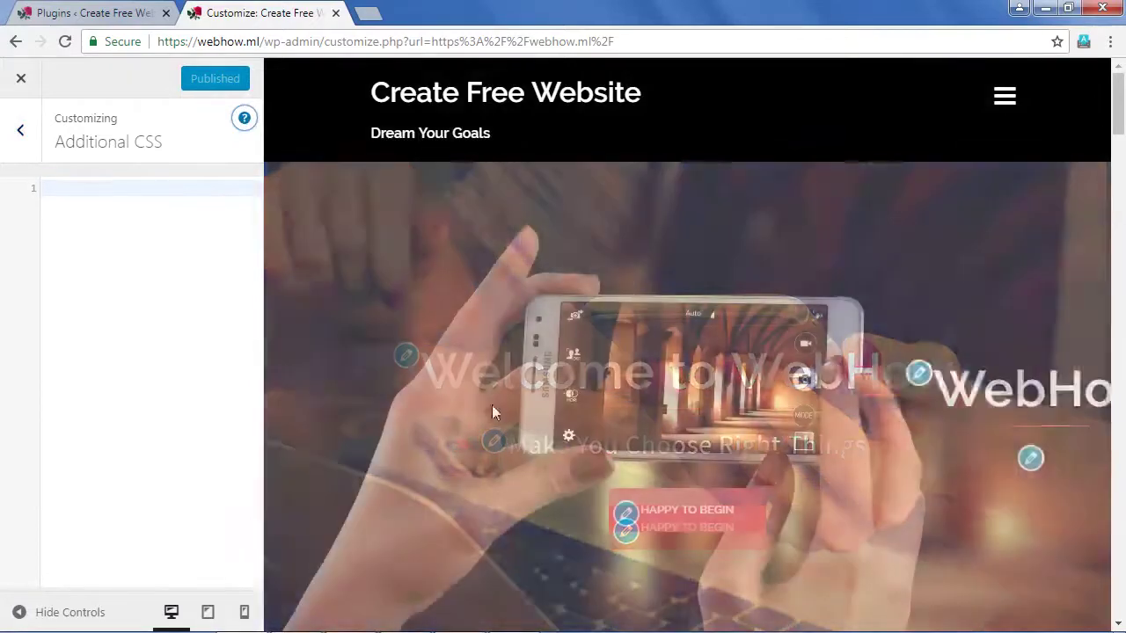
# - Copy .single-meta from the Notepad notes and ready the empty Additional CSS editor for pasting
pyautogui.moveTo(457, 620)
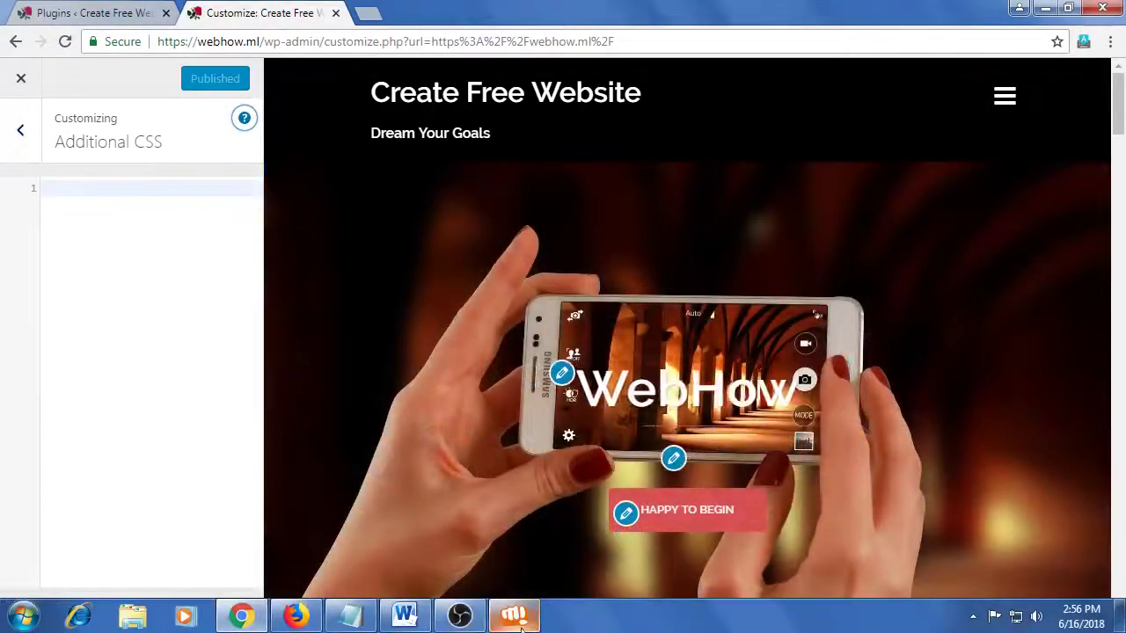
pyautogui.click(357, 617)
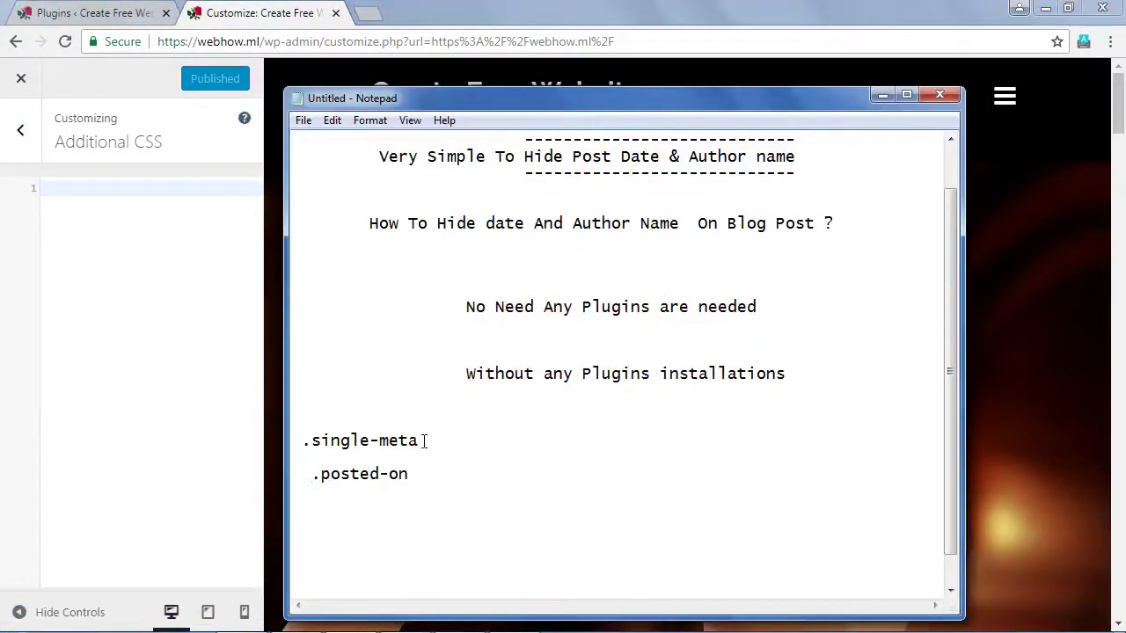
pyautogui.moveTo(423, 441); pyautogui.dragTo(304, 434)
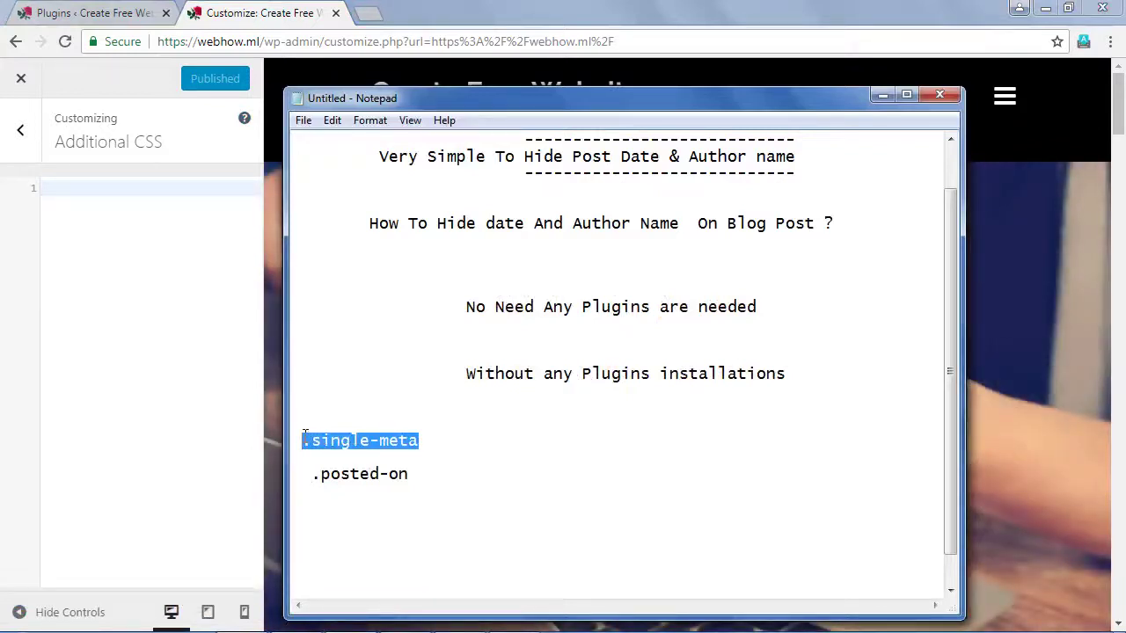
pyautogui.rightClick(324, 446)
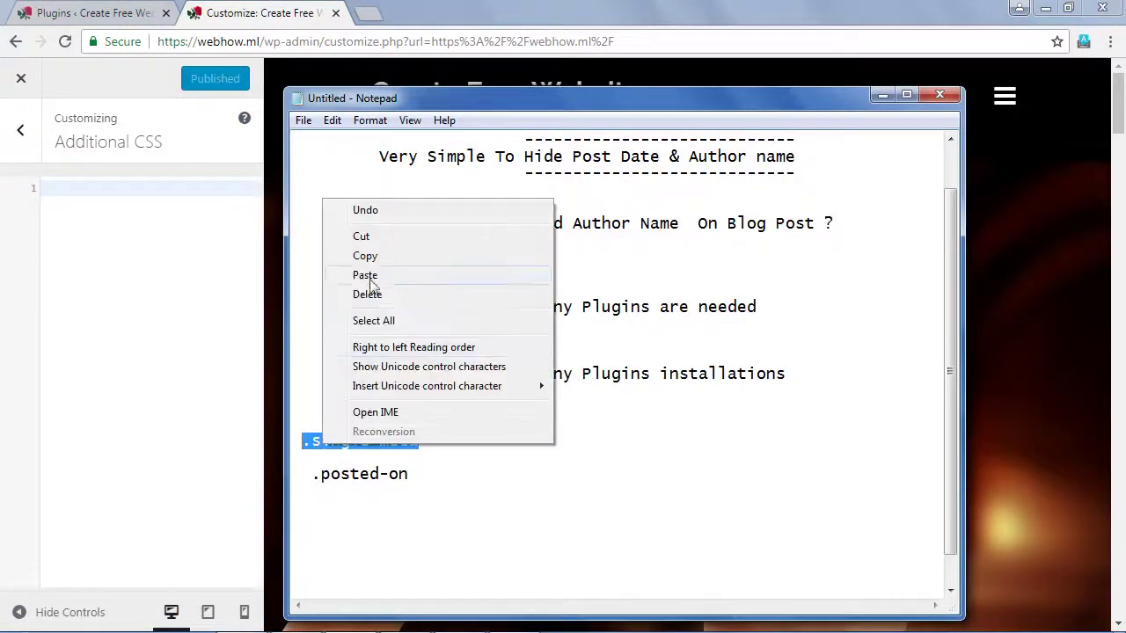
pyautogui.click(369, 256)
pyautogui.click(66, 187)
pyautogui.rightClick(68, 187)
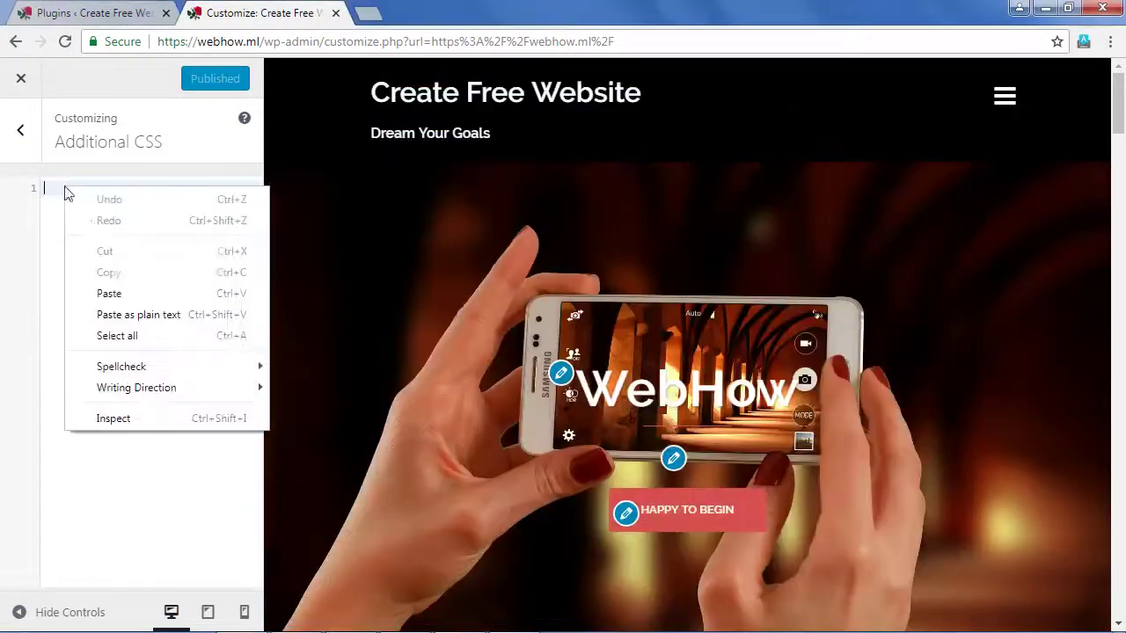
# - Paste .single-meta into the CSS editor with split braces and begin the display property
pyautogui.click(110, 293)
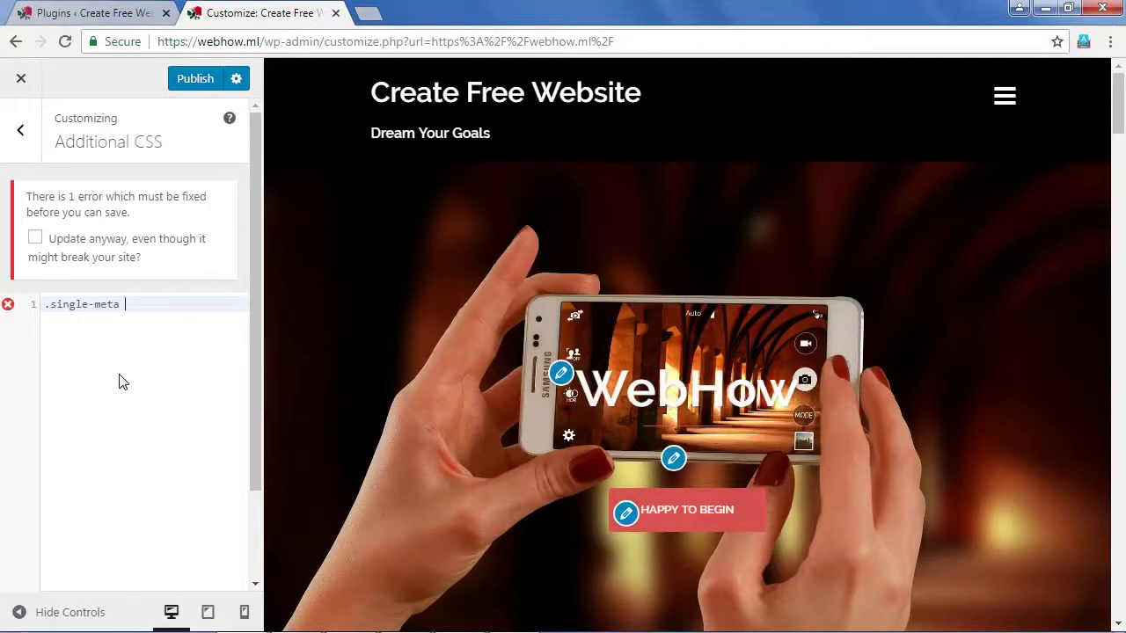
pyautogui.write('}')
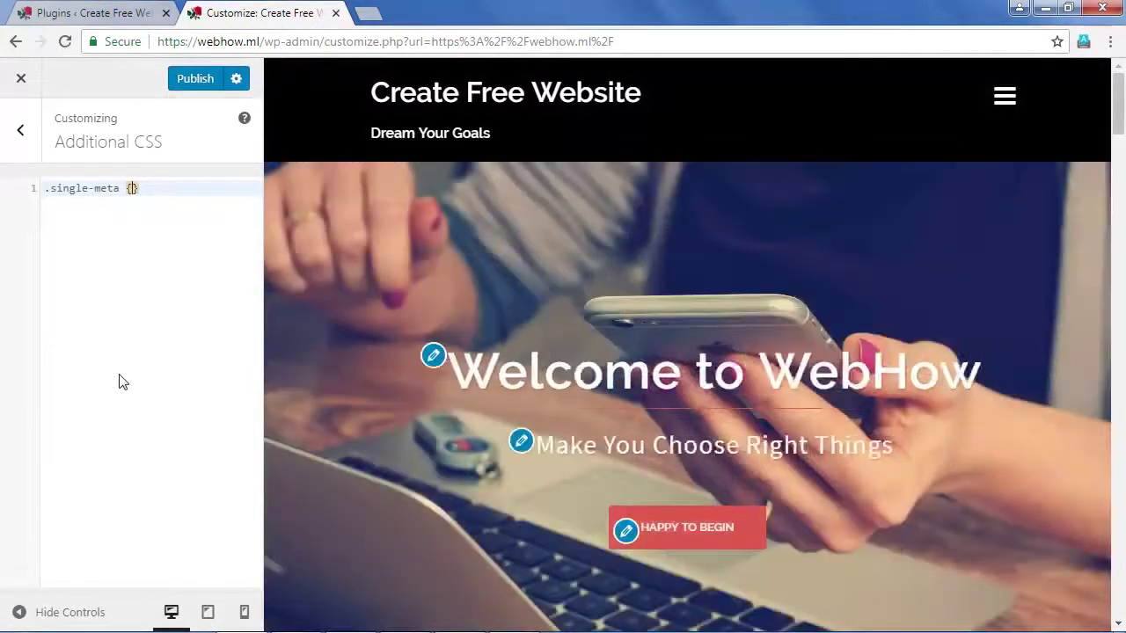
pyautogui.press('Return')
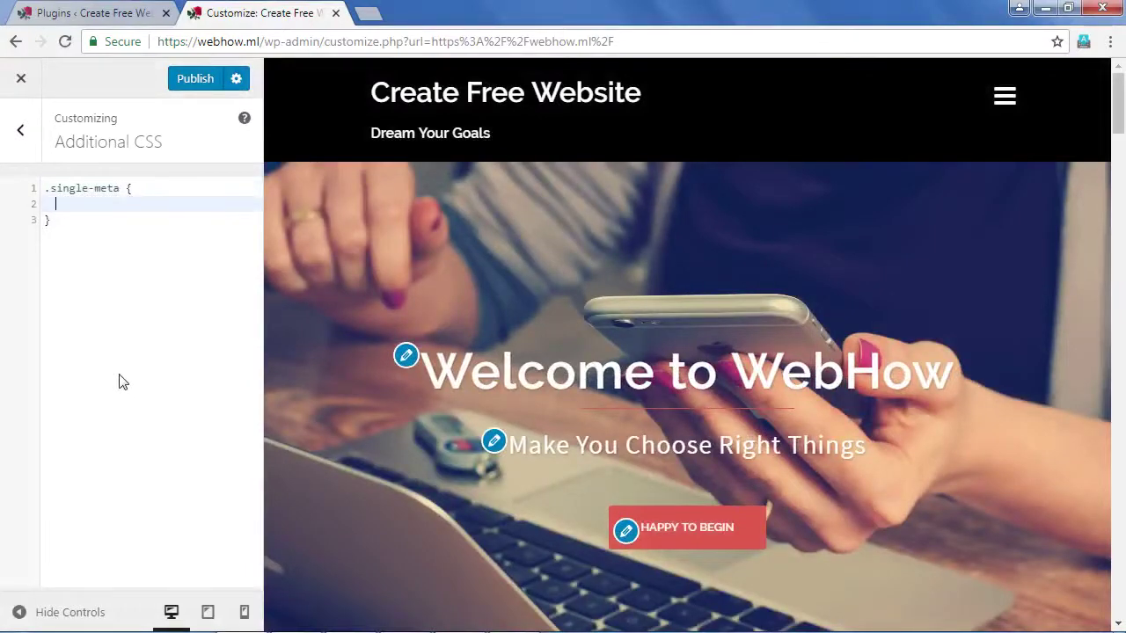
pyautogui.write('dip')
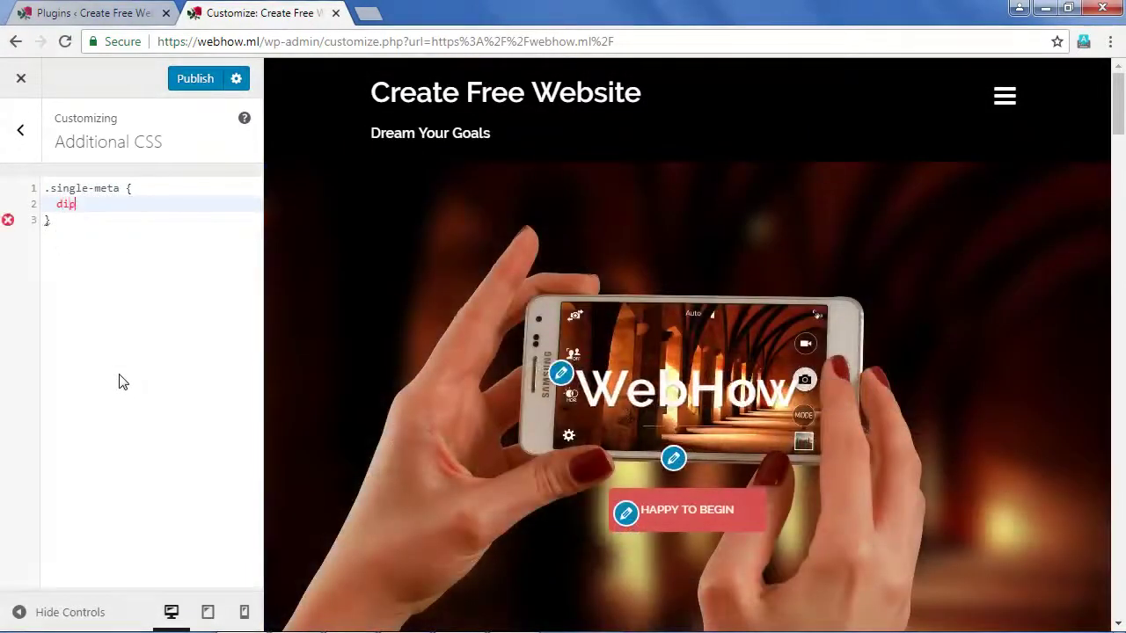
pyautogui.press('BackSpace')
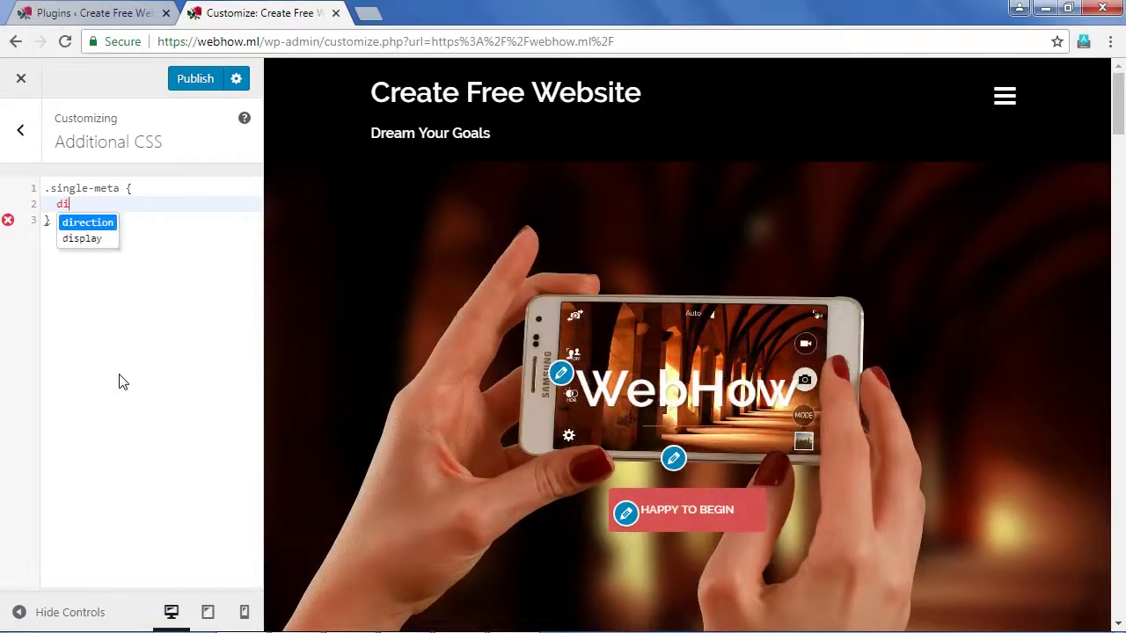
pyautogui.click(77, 241)
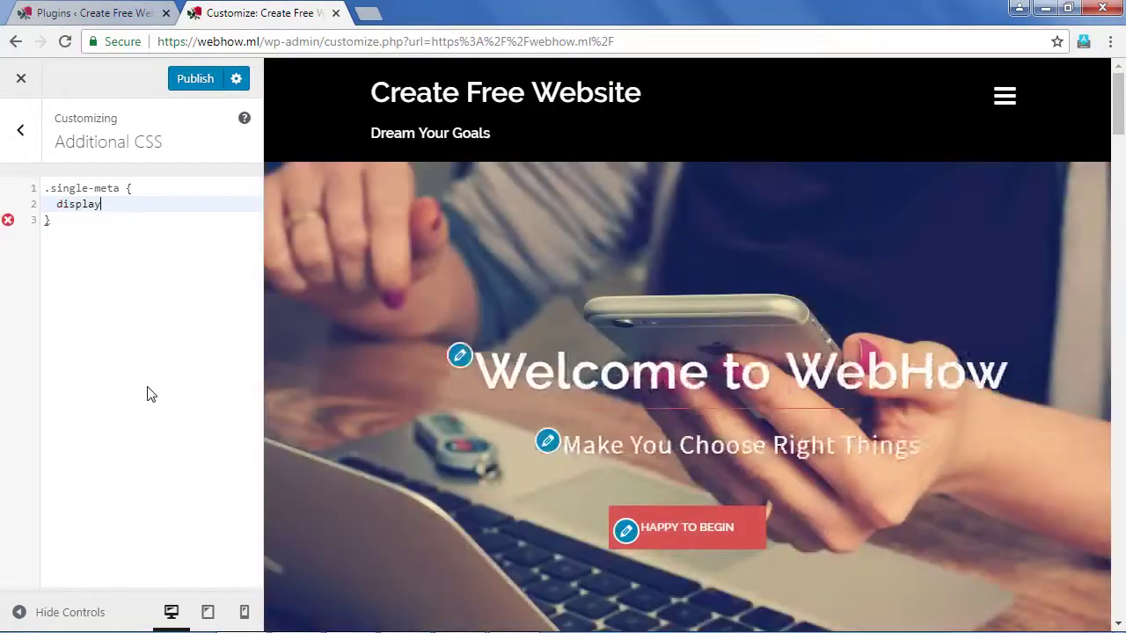
# - Give .single-meta display: none !important; and publish the rule
pyautogui.write(';')
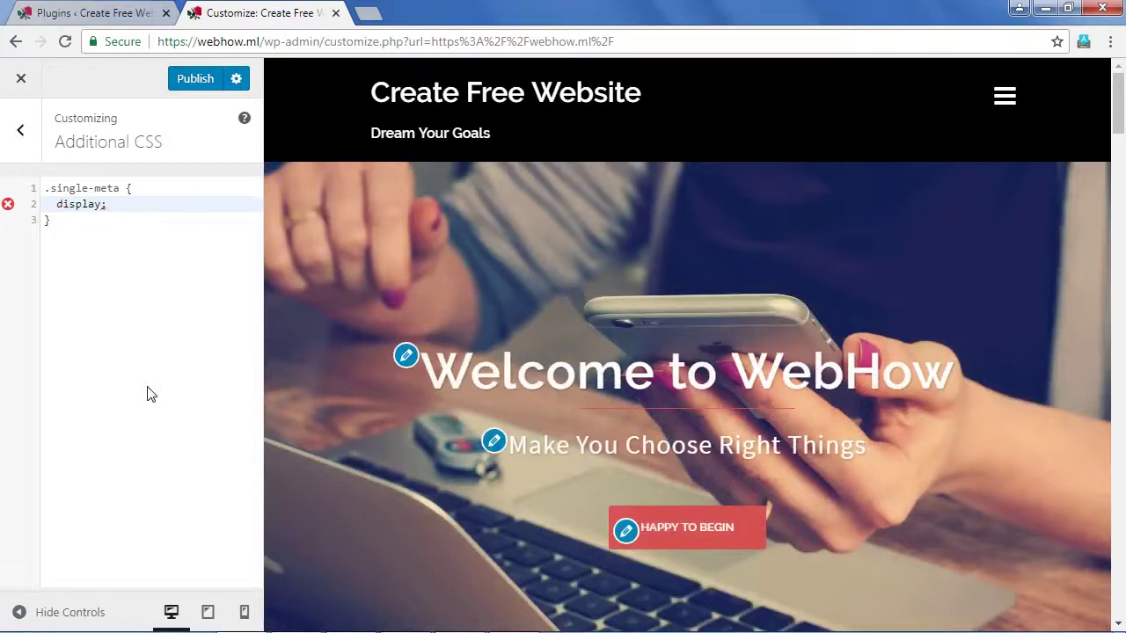
pyautogui.write('no')
pyautogui.press('BackSpace')
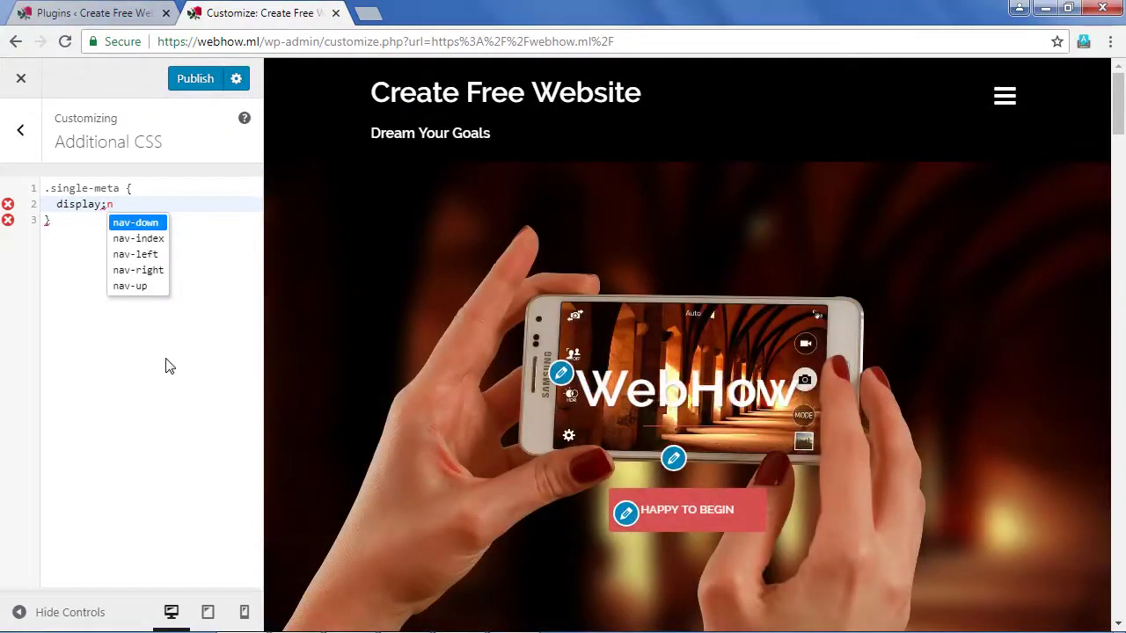
pyautogui.press('BackSpace')
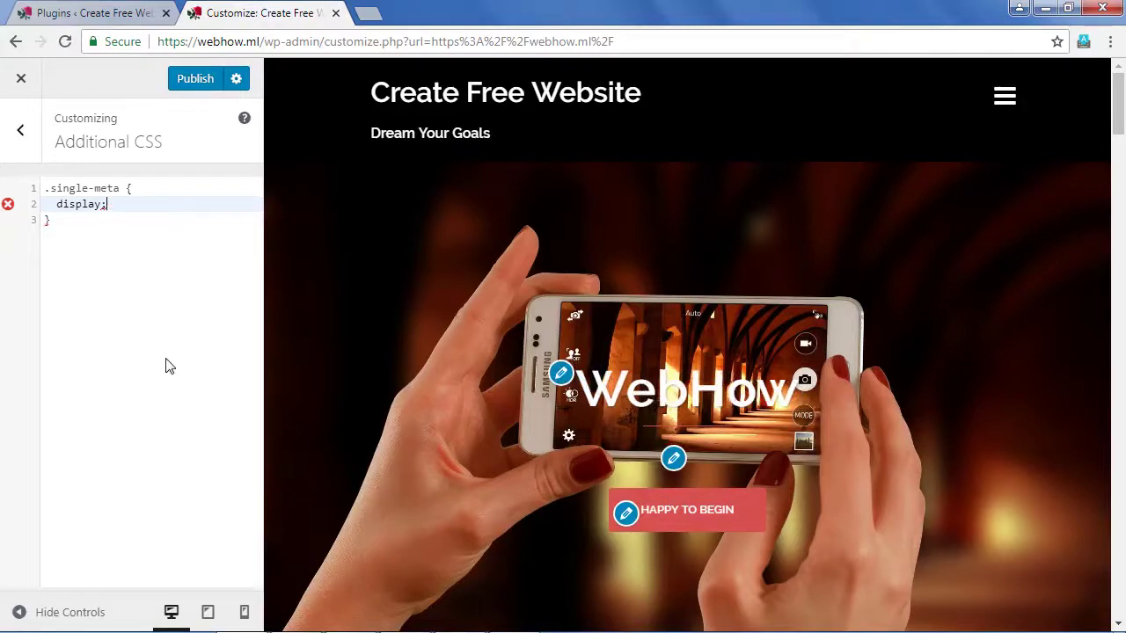
pyautogui.press('BackSpace')
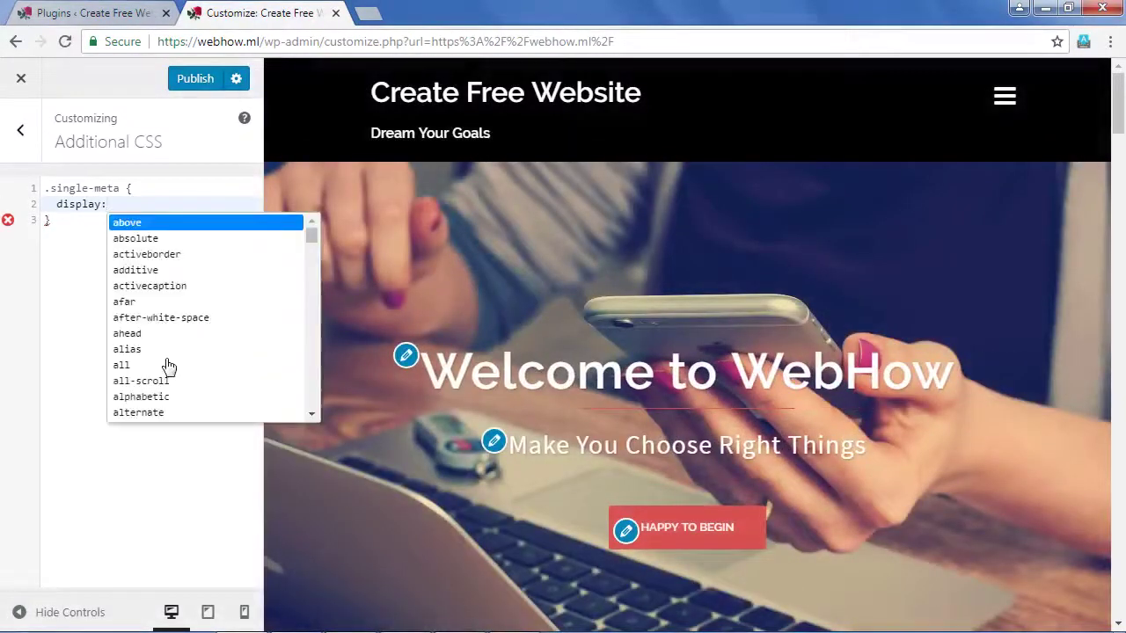
pyautogui.write('no')
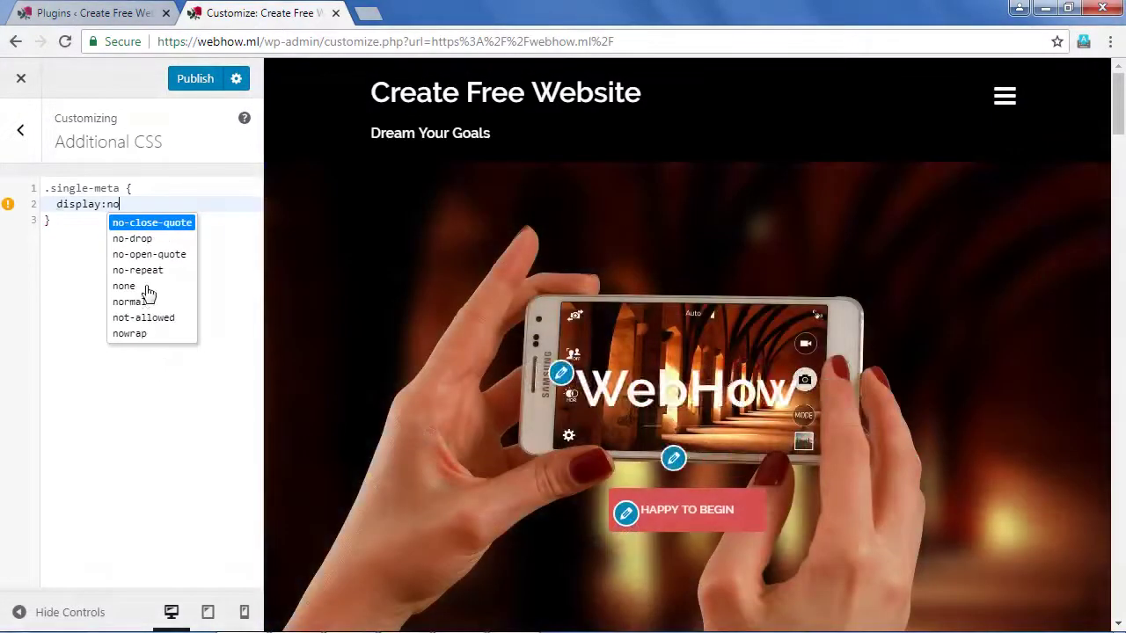
pyautogui.click(145, 287)
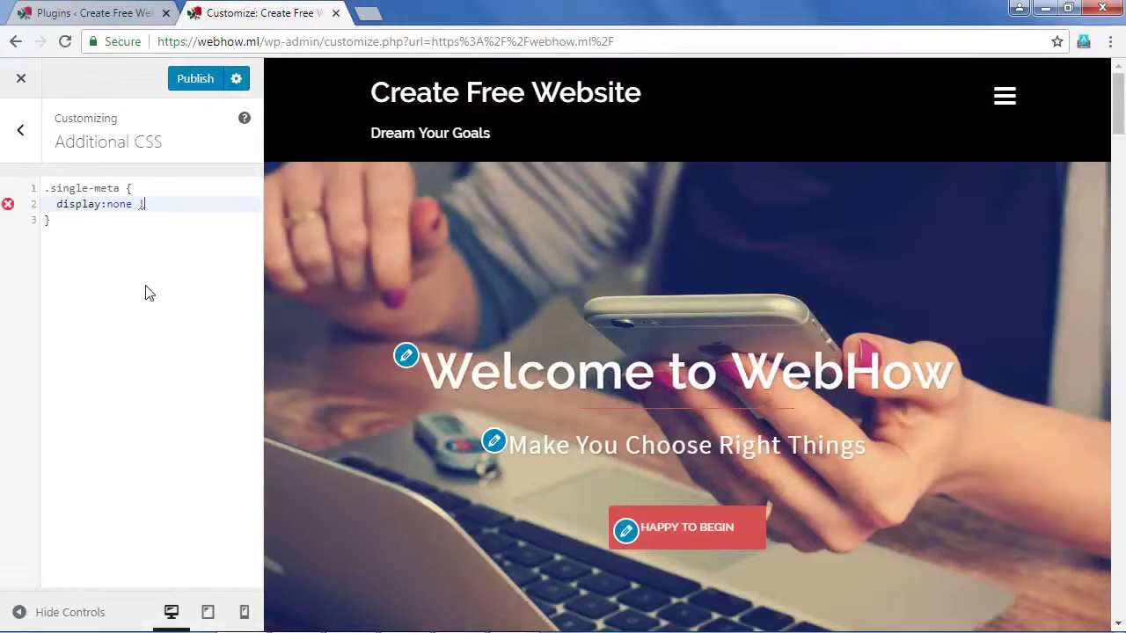
pyautogui.write('imp')
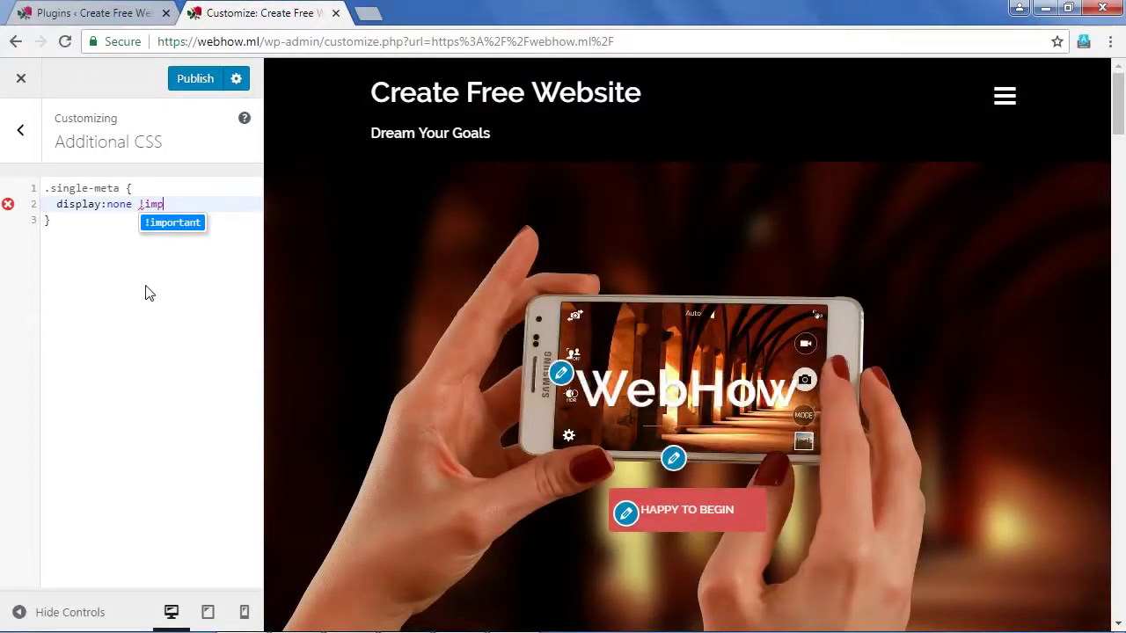
pyautogui.click(168, 224)
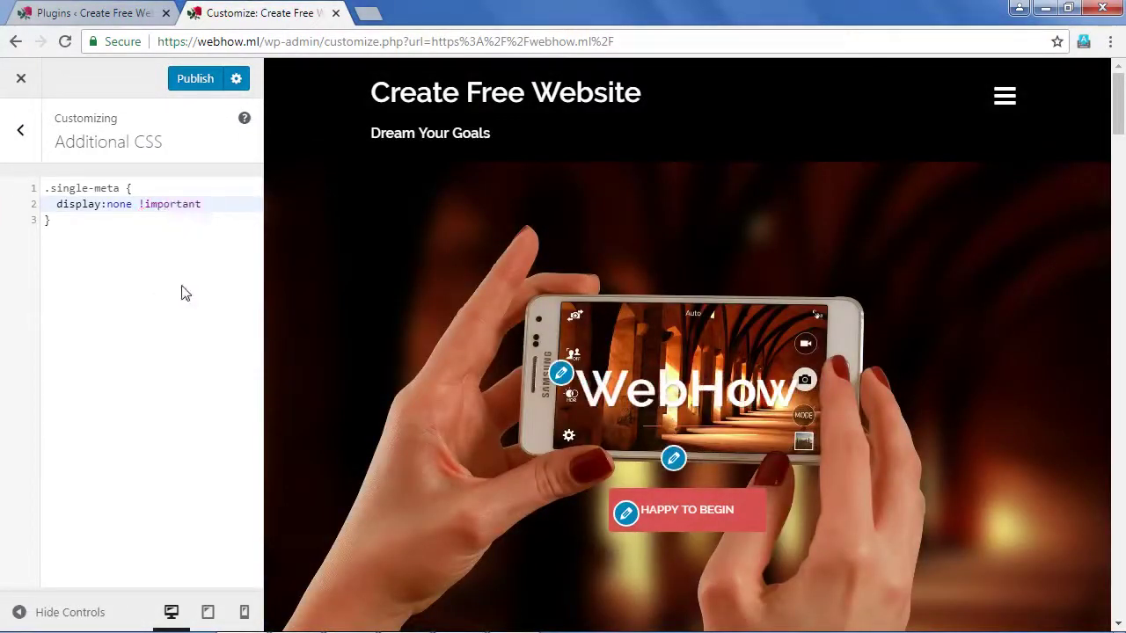
pyautogui.write(';')
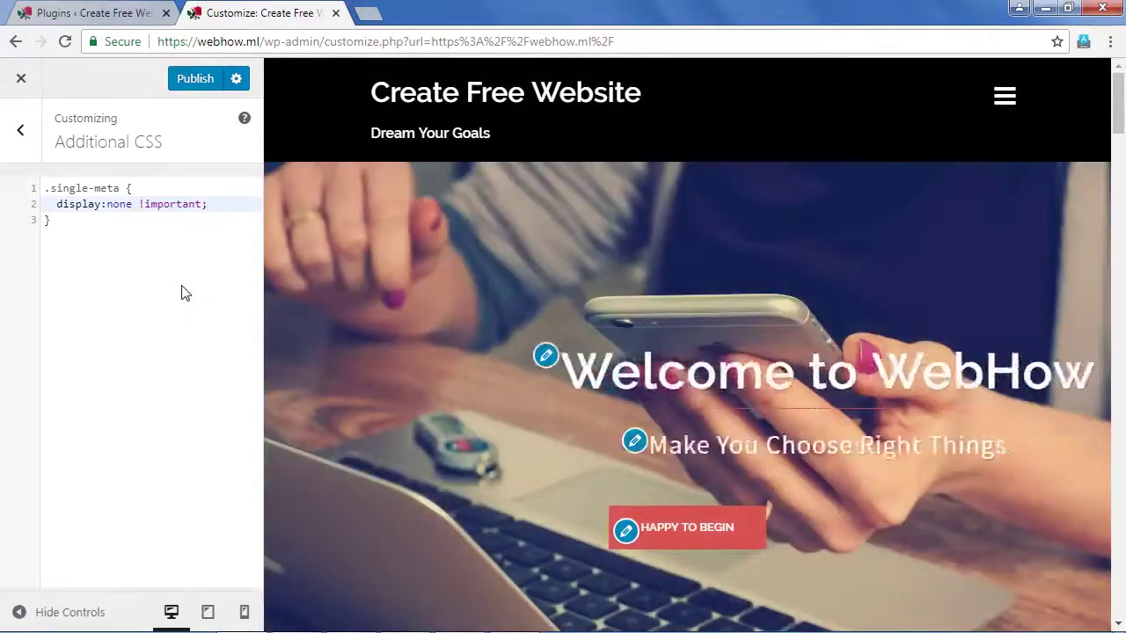
pyautogui.click(191, 83)
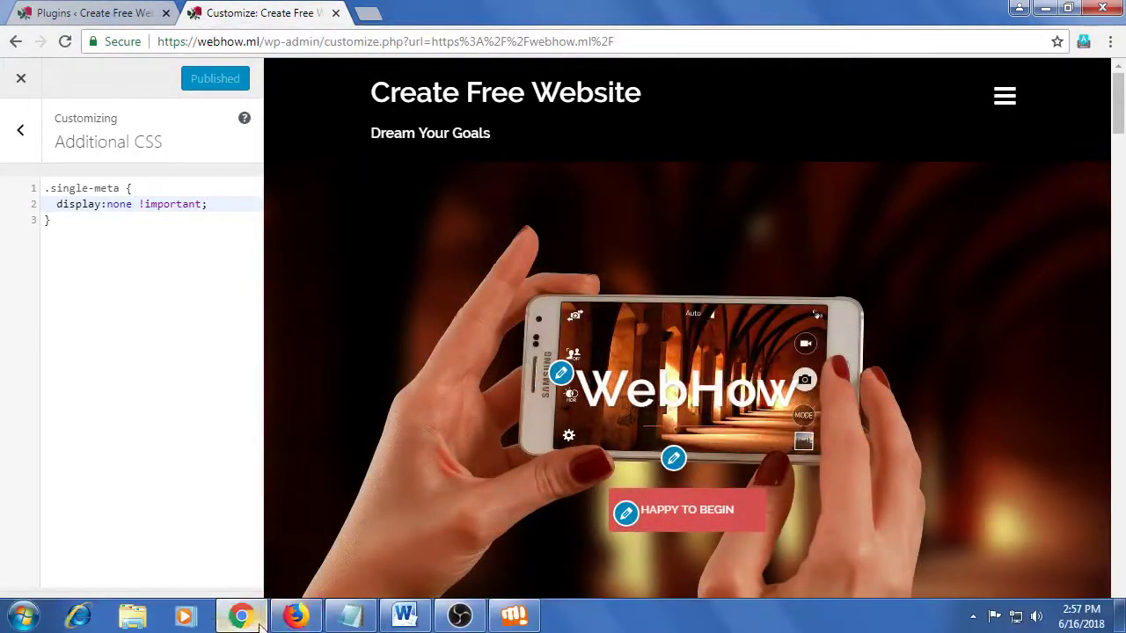
# - Reload the Morning glory flower post in Firefox and open the Uncategorized category page
pyautogui.click(297, 619)
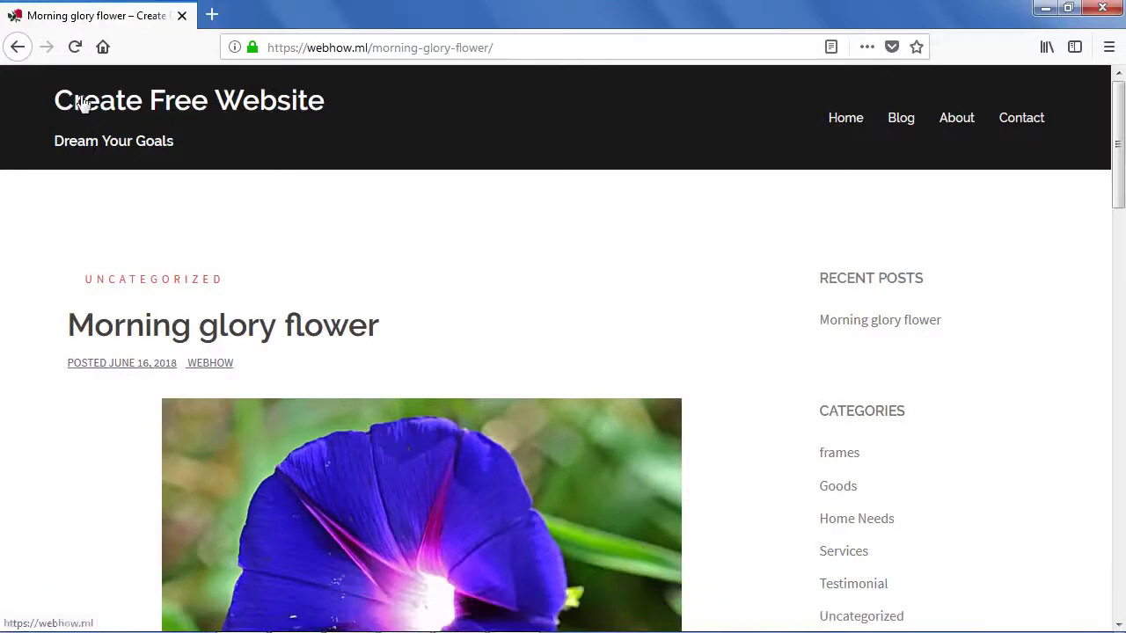
pyautogui.click(75, 48)
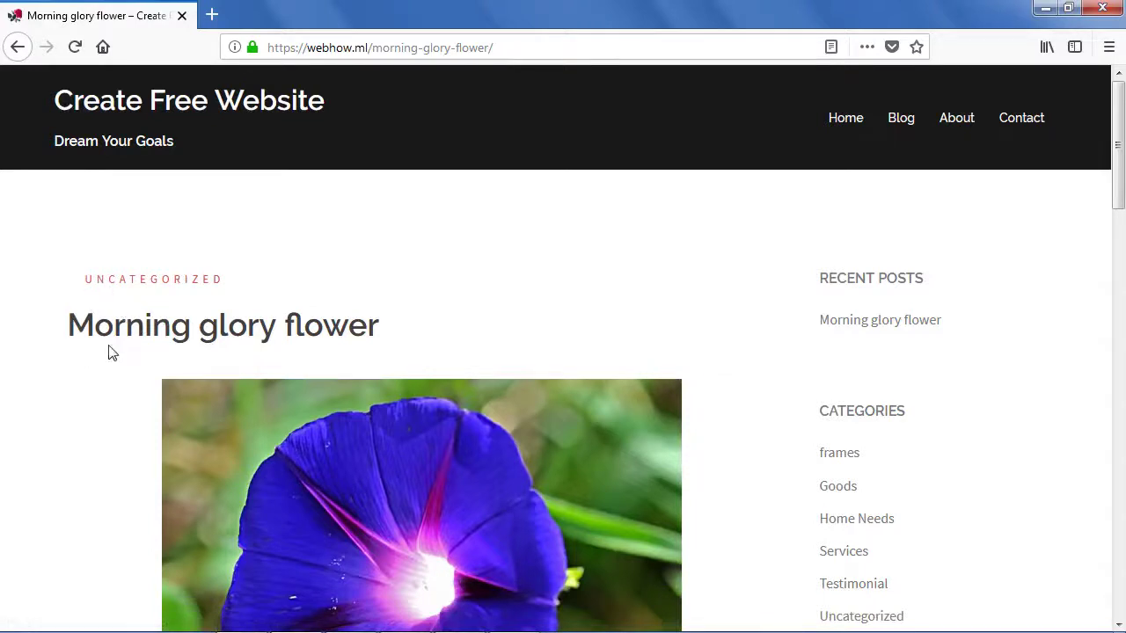
pyautogui.scroll(-2, 105, 337)
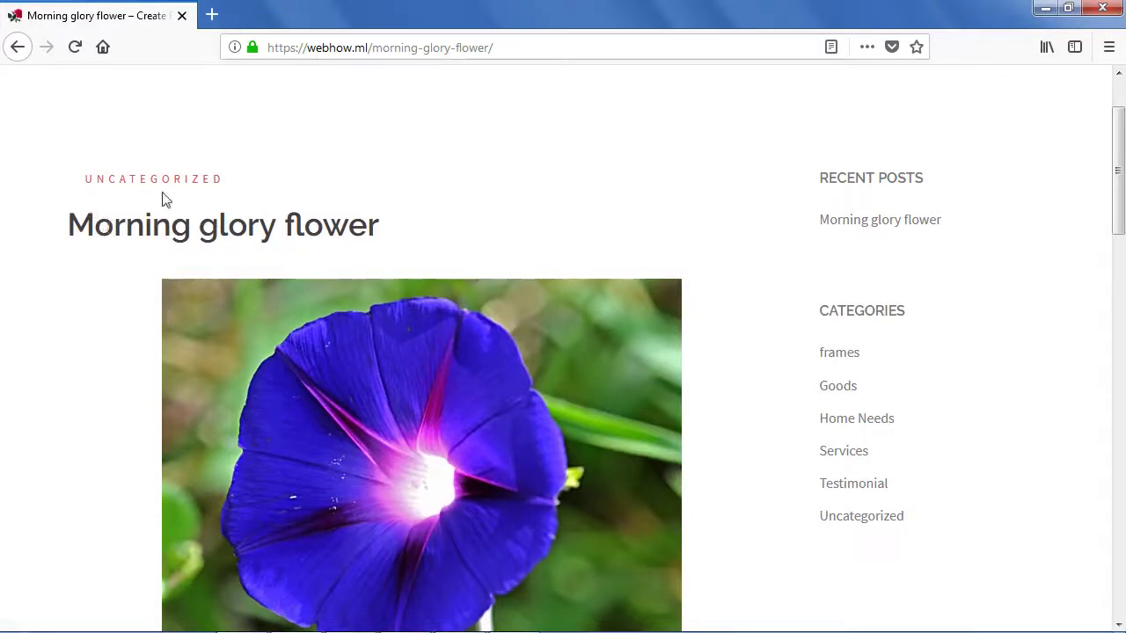
pyautogui.click(139, 183)
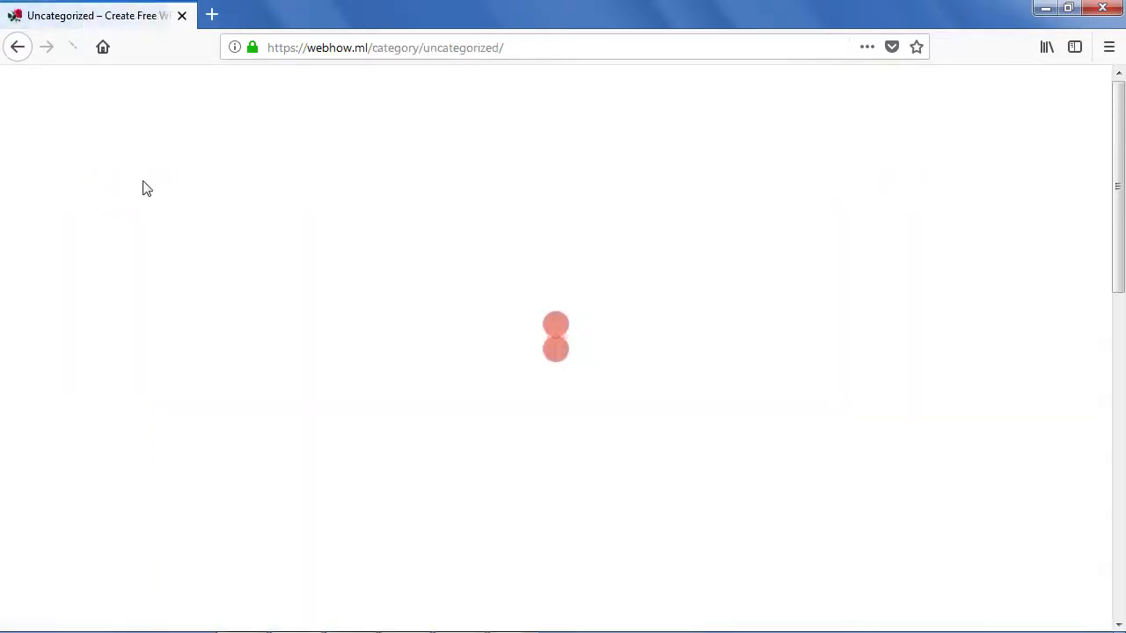
pyautogui.scroll(-2, 344, 364)
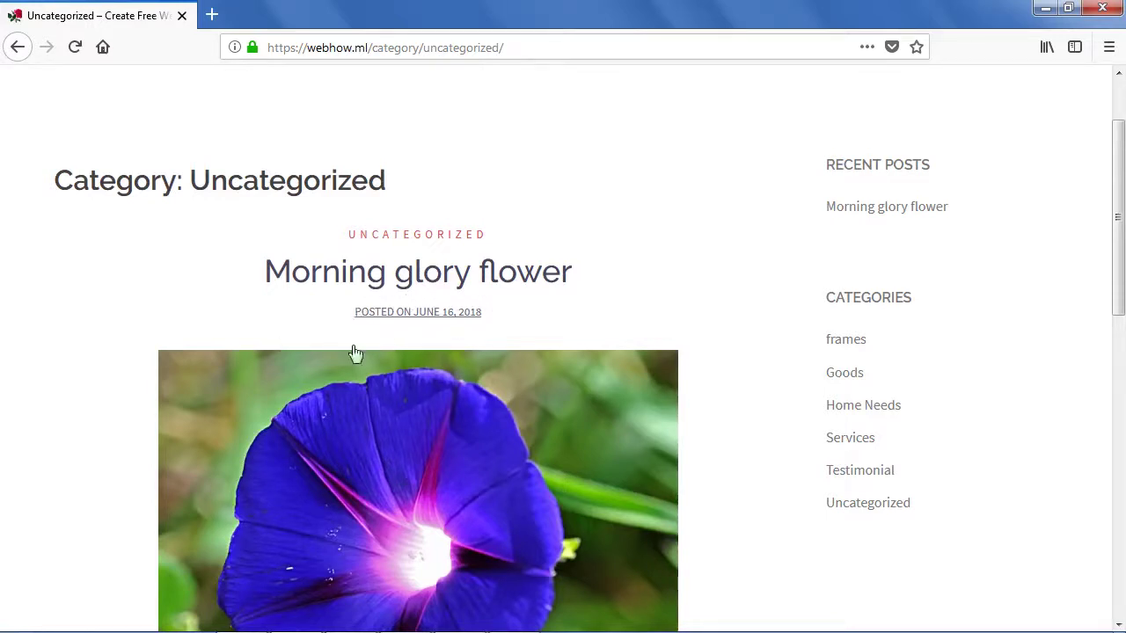
# - Select .posted-on in the Notepad notes, then return to the category page
pyautogui.moveTo(435, 620)
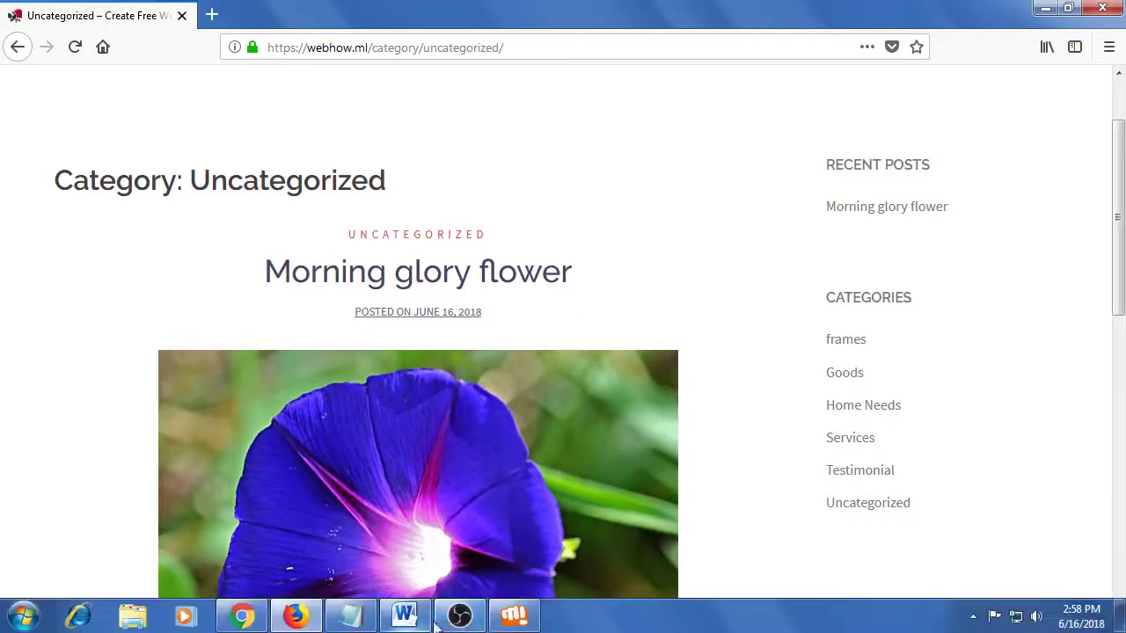
pyautogui.click(354, 616)
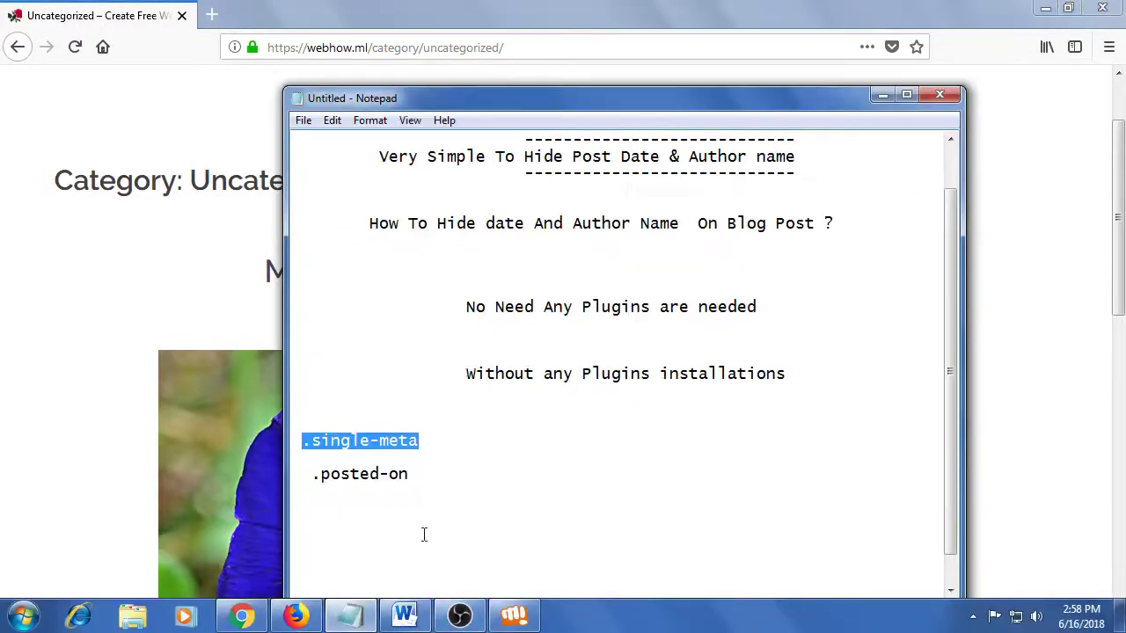
pyautogui.moveTo(409, 475); pyautogui.dragTo(312, 474)
pyautogui.click(96, 212)
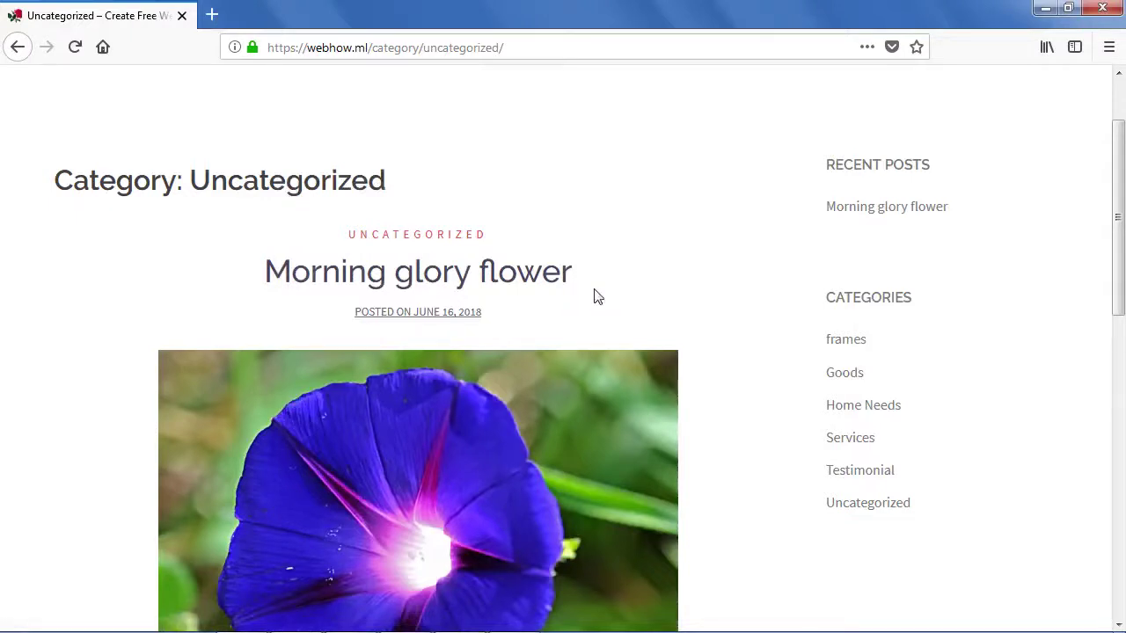
pyautogui.press('F12')
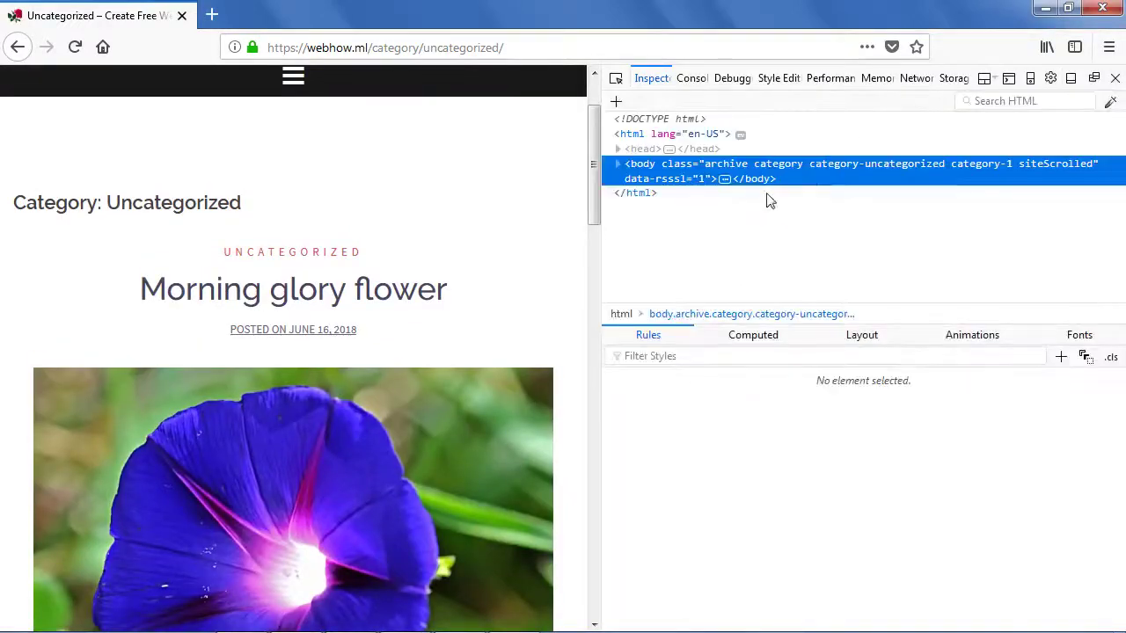
pyautogui.click(690, 190)
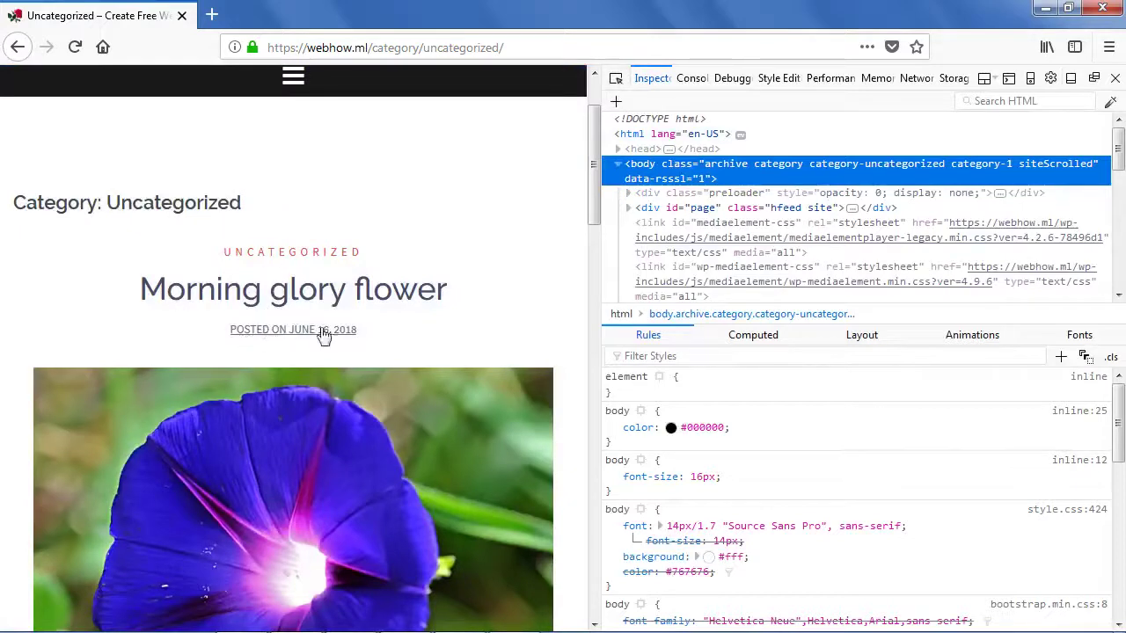
pyautogui.click(615, 80)
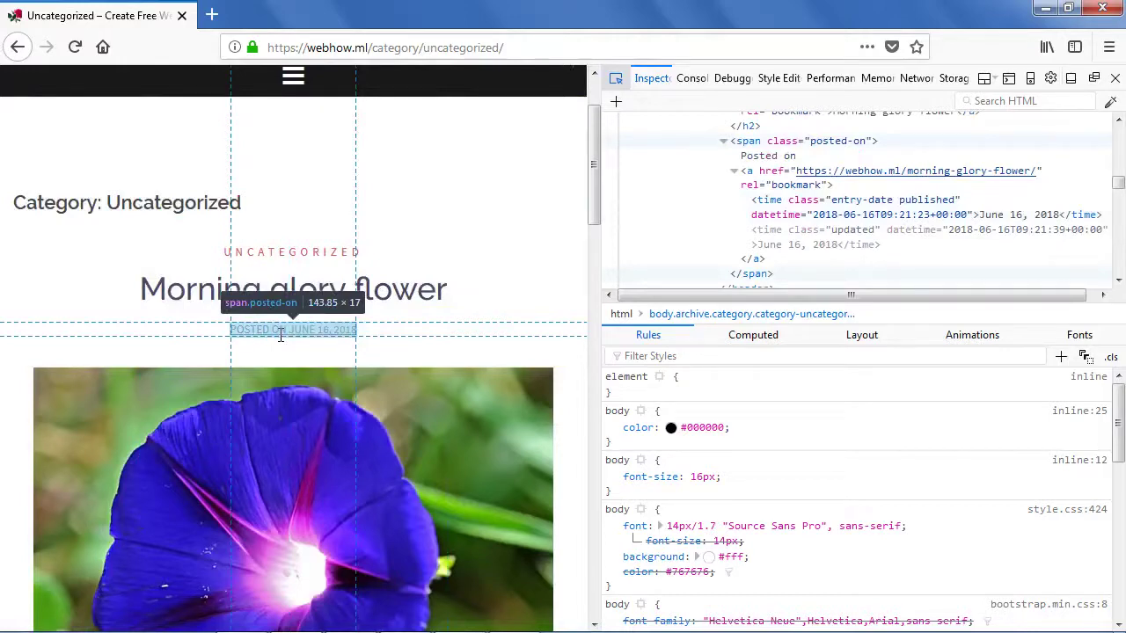
pyautogui.click(1003, 101)
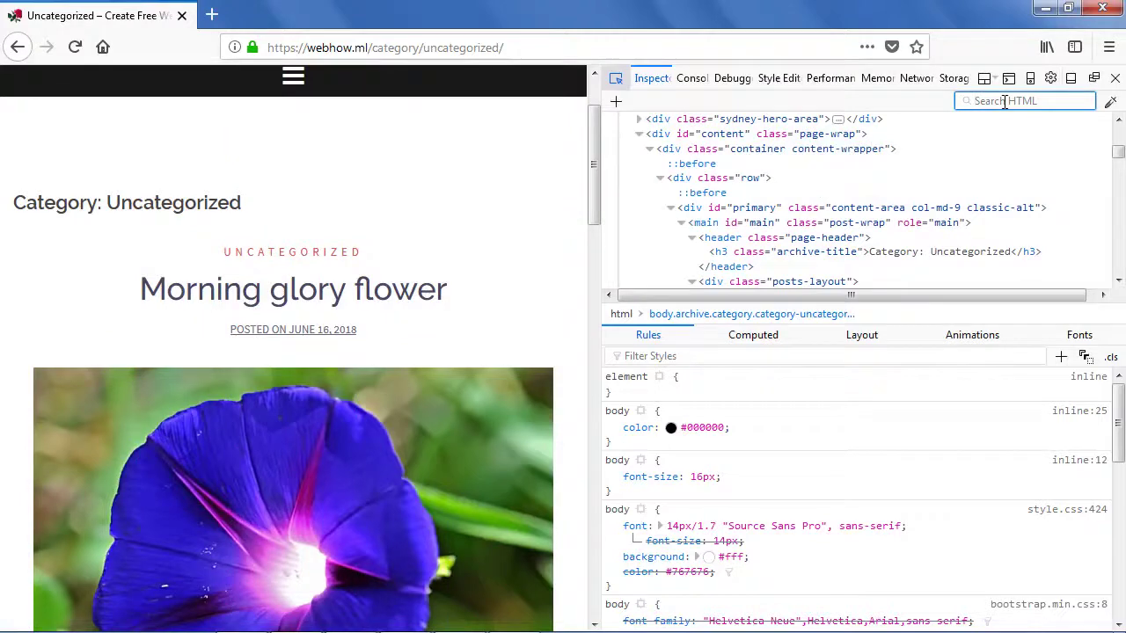
pyautogui.write('po')
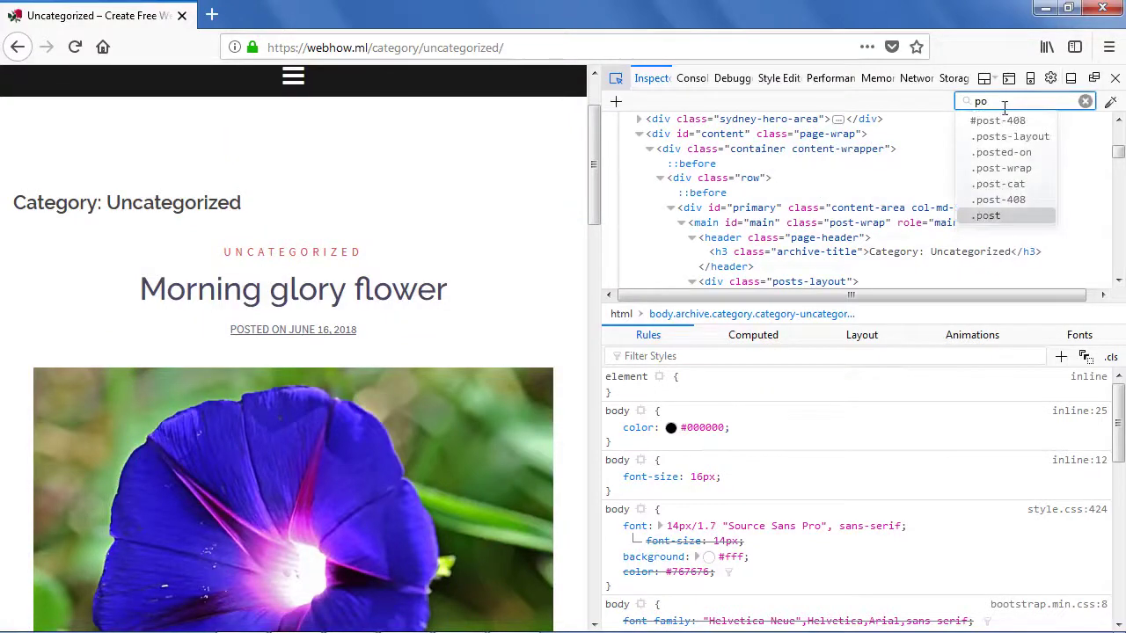
pyautogui.click(1005, 150)
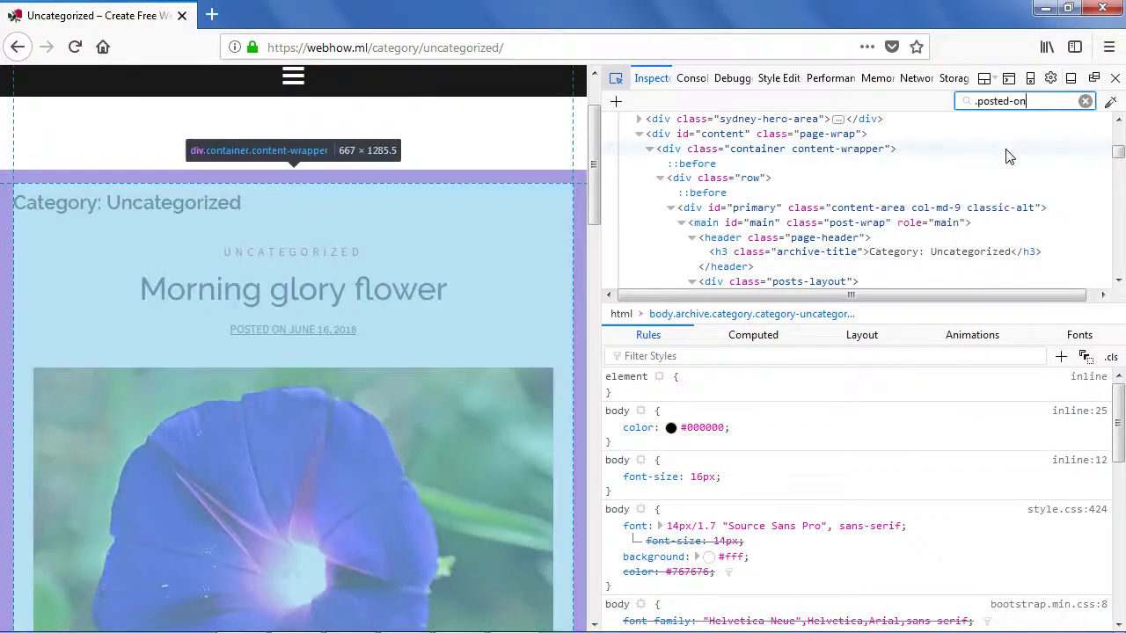
pyautogui.press('Return')
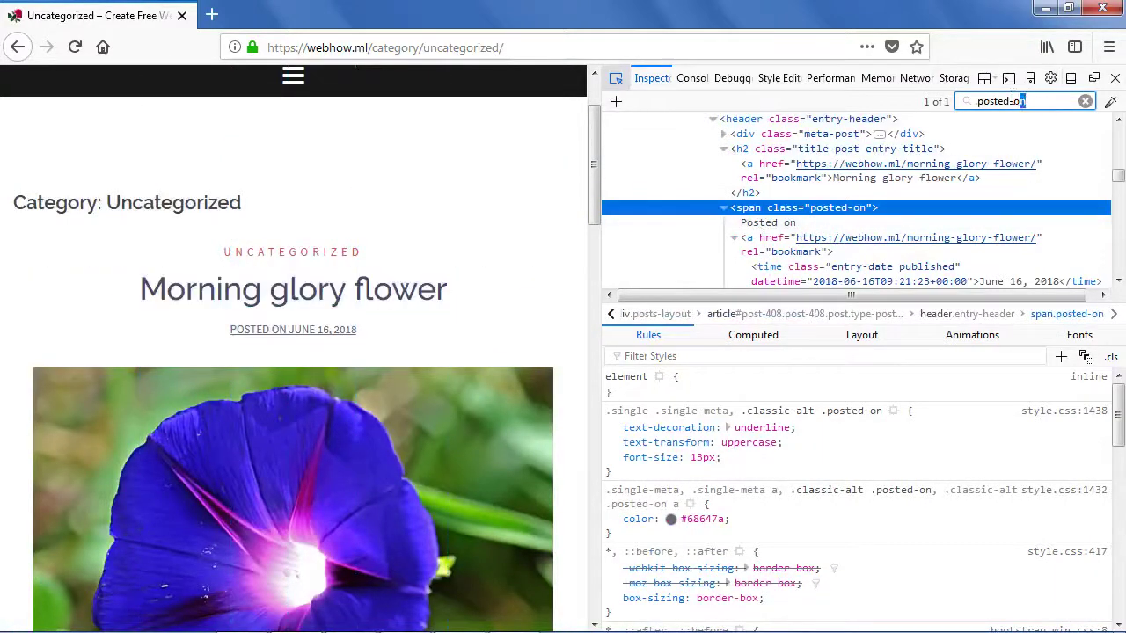
pyautogui.tripleClick(1011, 100)
pyautogui.rightClick(997, 105)
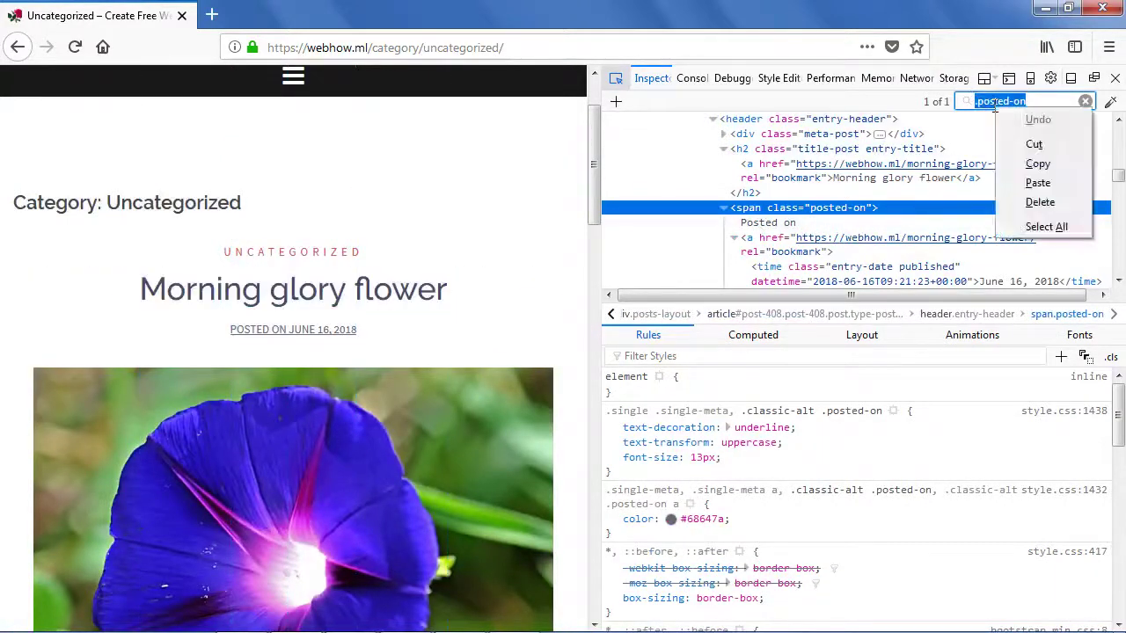
pyautogui.click(1033, 144)
pyautogui.click(1115, 78)
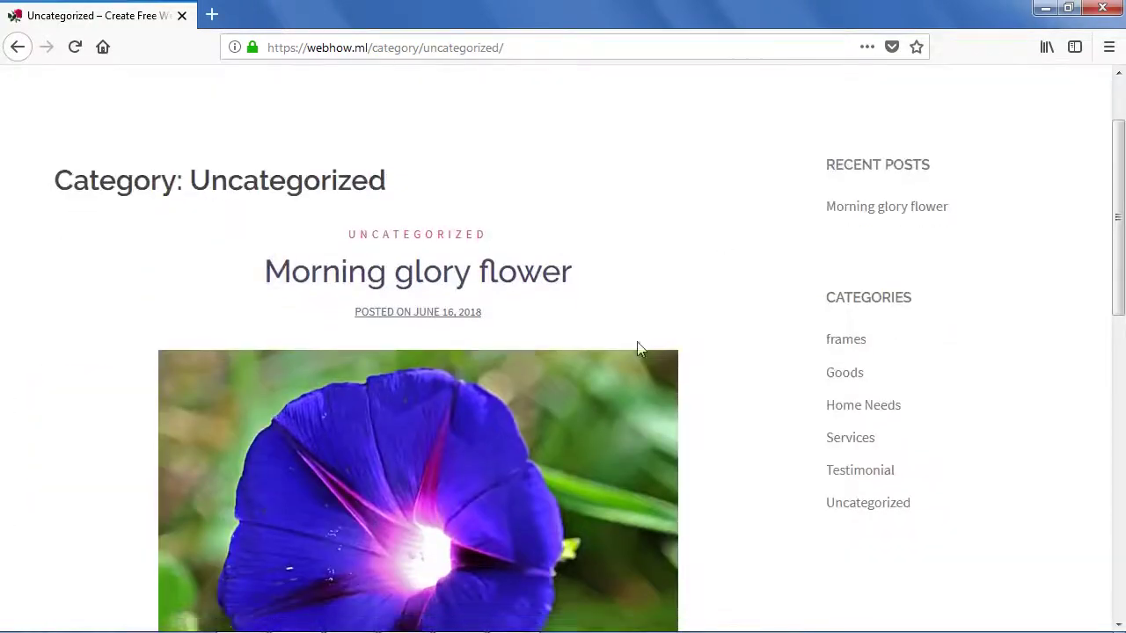
# - Glance at .posted-on in the Notepad notes, then return to Chrome's Additional CSS editor
pyautogui.moveTo(514, 626)
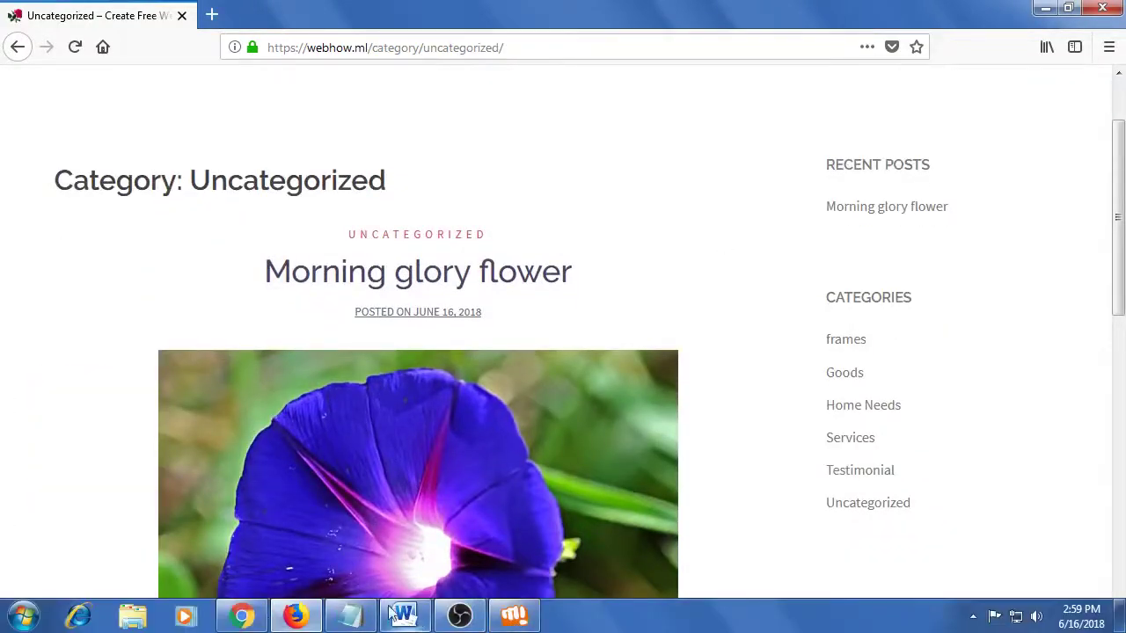
pyautogui.click(350, 616)
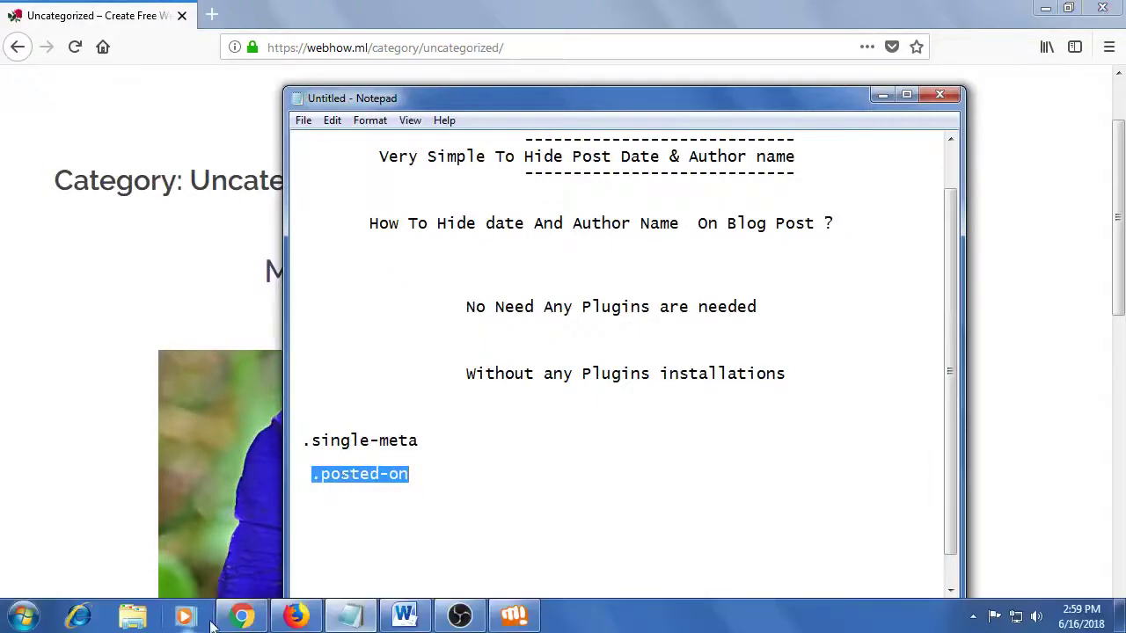
pyautogui.click(239, 616)
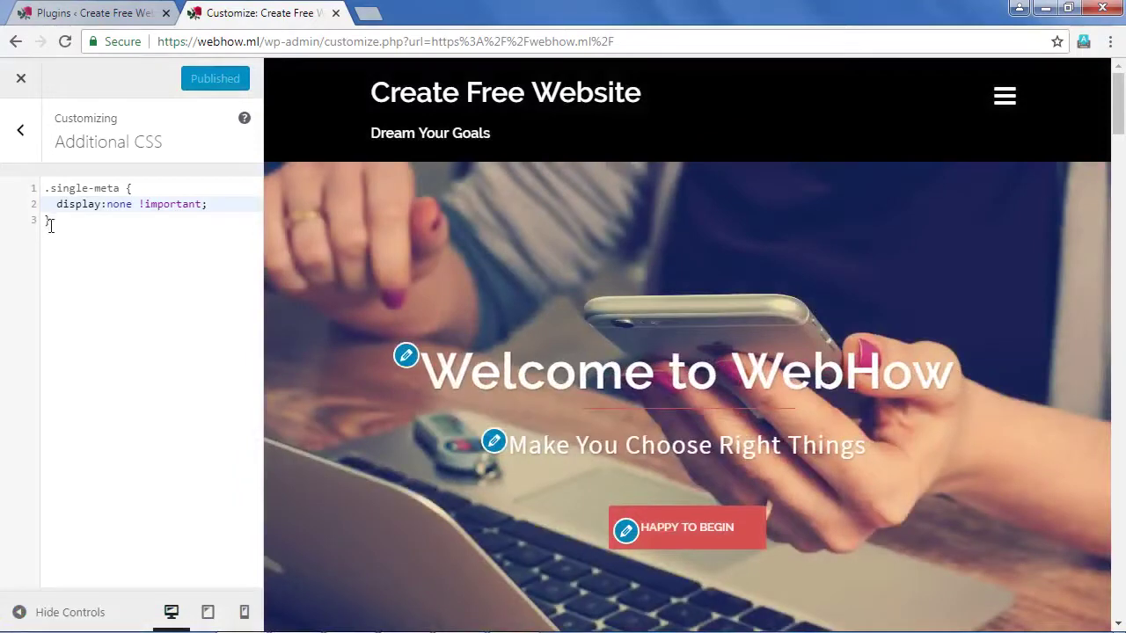
# - Start a new .posted-on rule with braces below the .single-meta rule
pyautogui.click(49, 222)
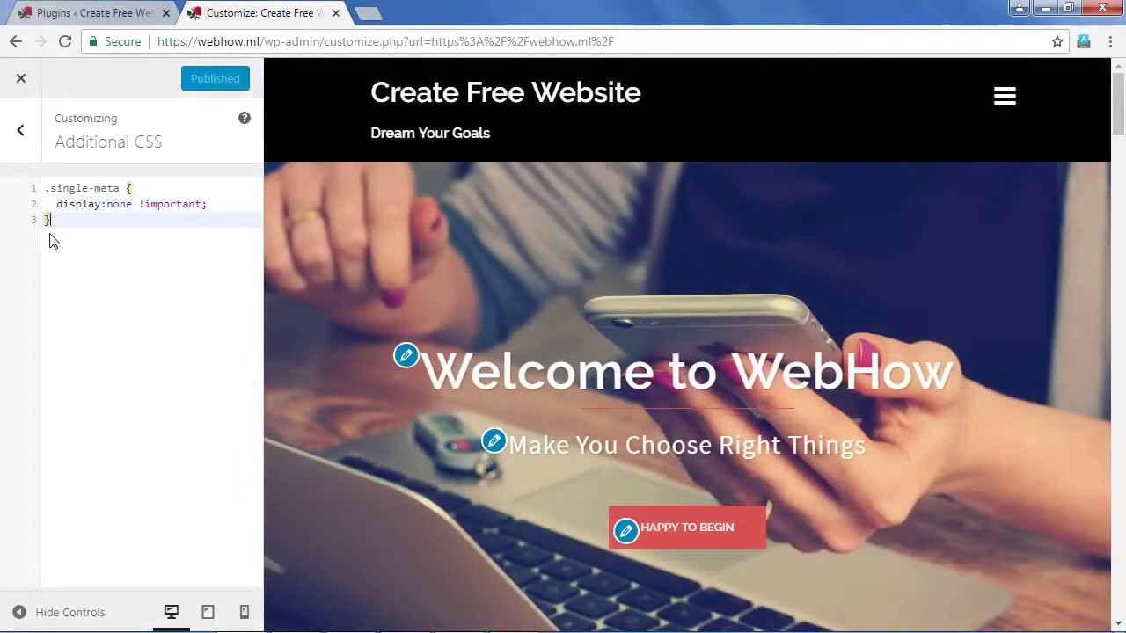
pyautogui.press('Return')
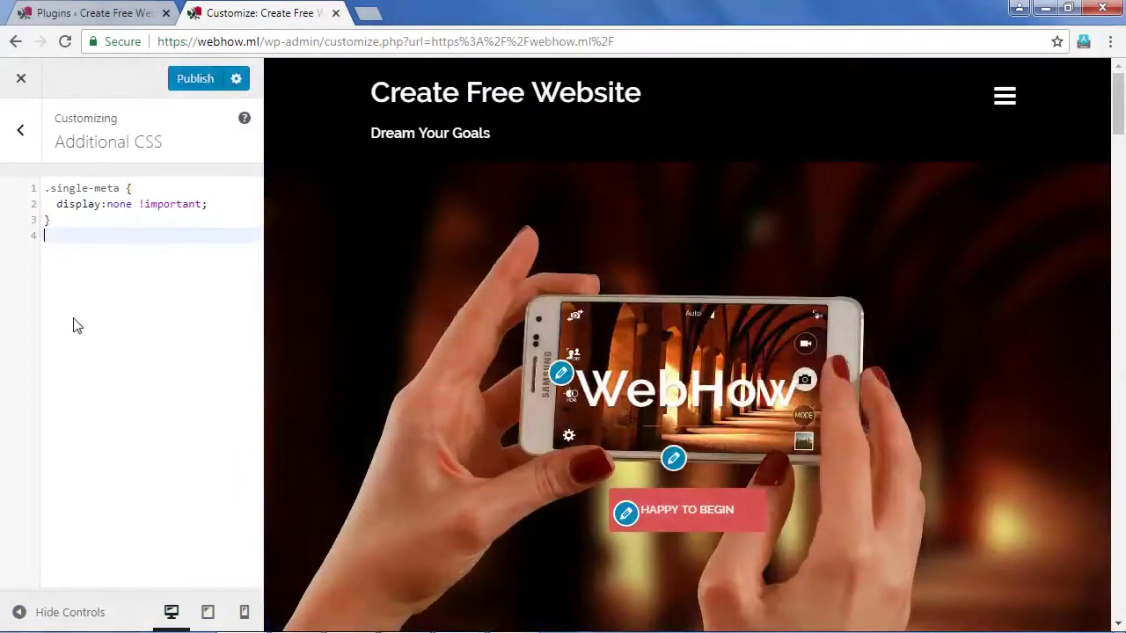
pyautogui.press('Return')
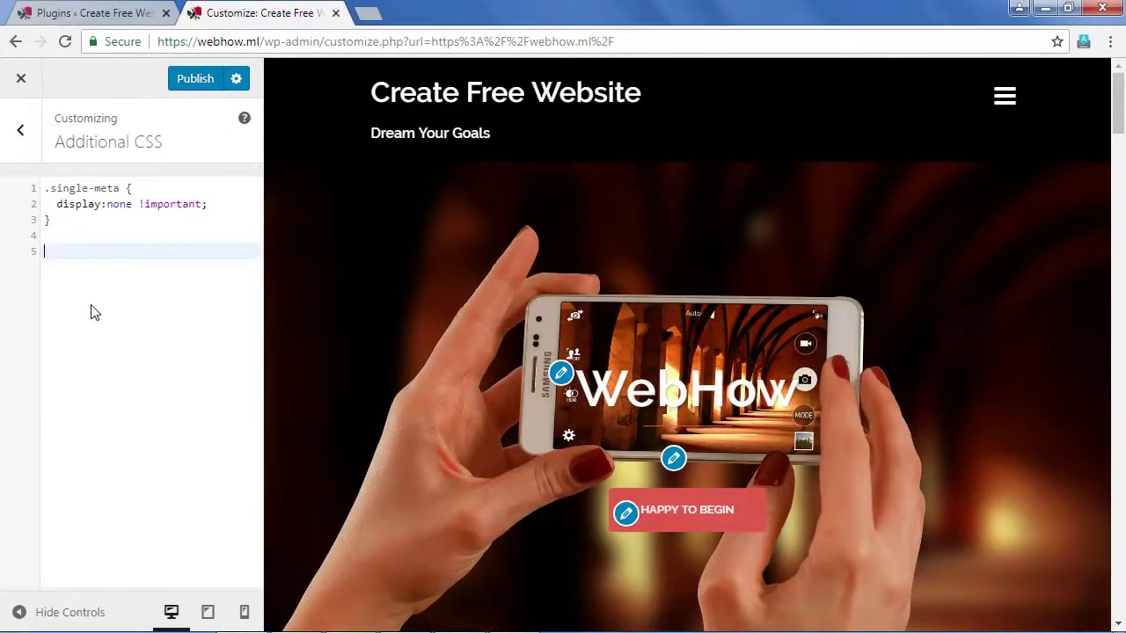
pyautogui.write('.posted-on')
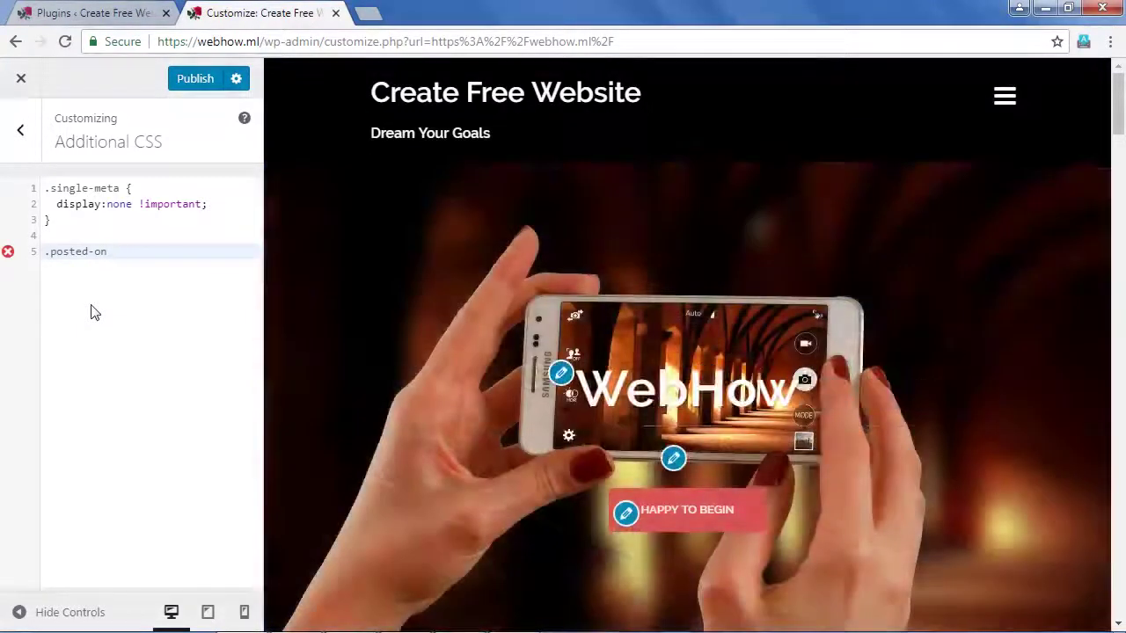
pyautogui.write('{')
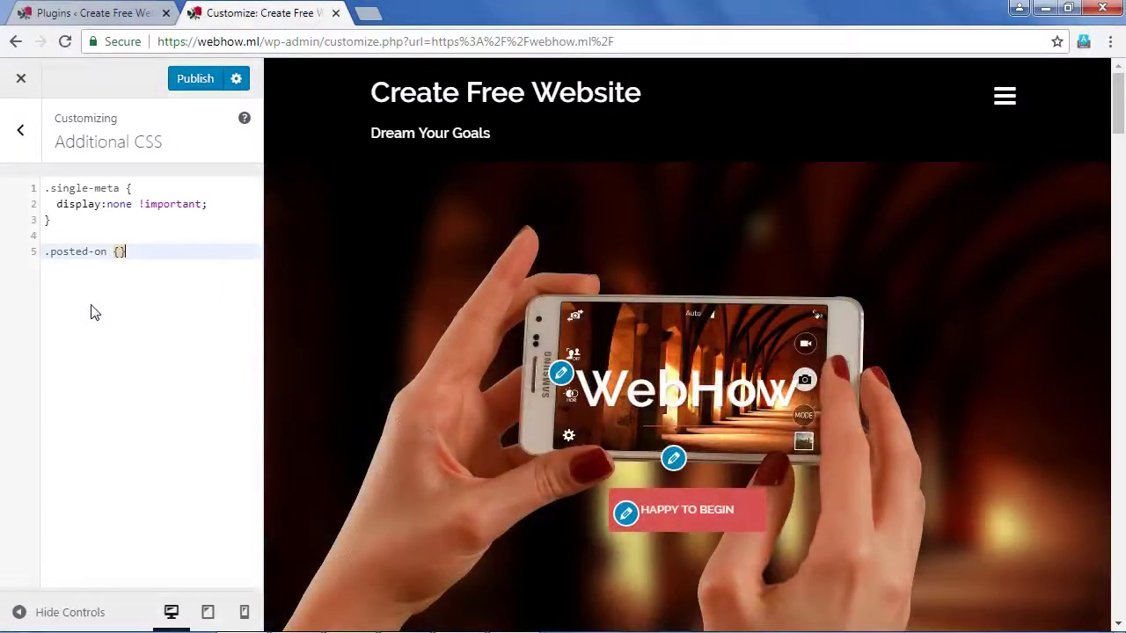
pyautogui.press('Return')
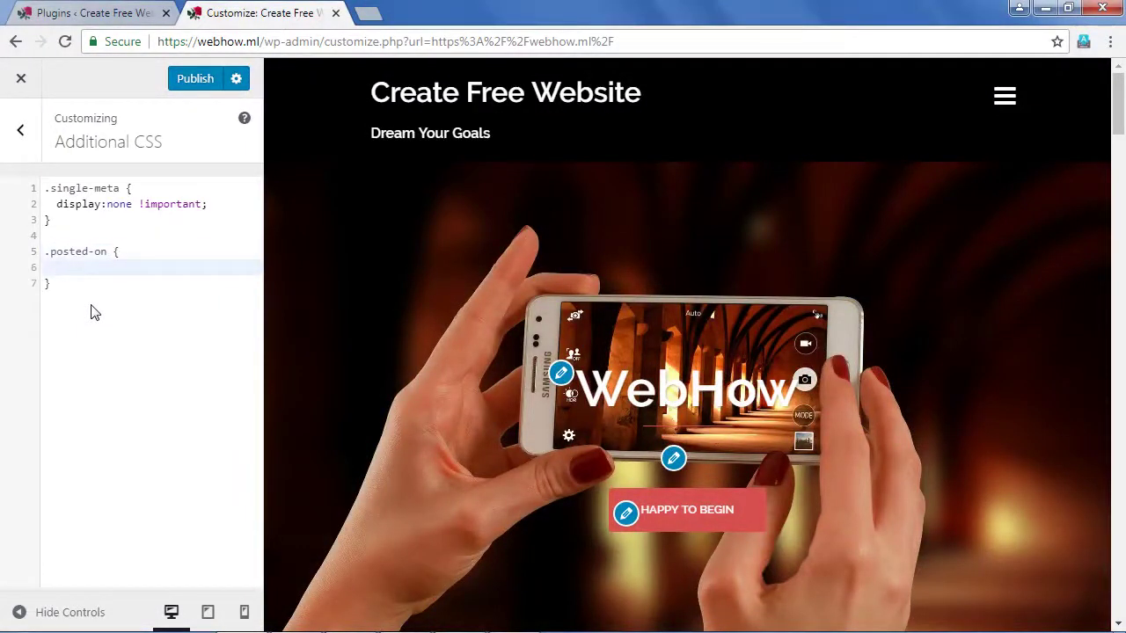
# - Give .posted-on display: none, publish the CSS, and bring up the Uncategorized page
pyautogui.write('dip')
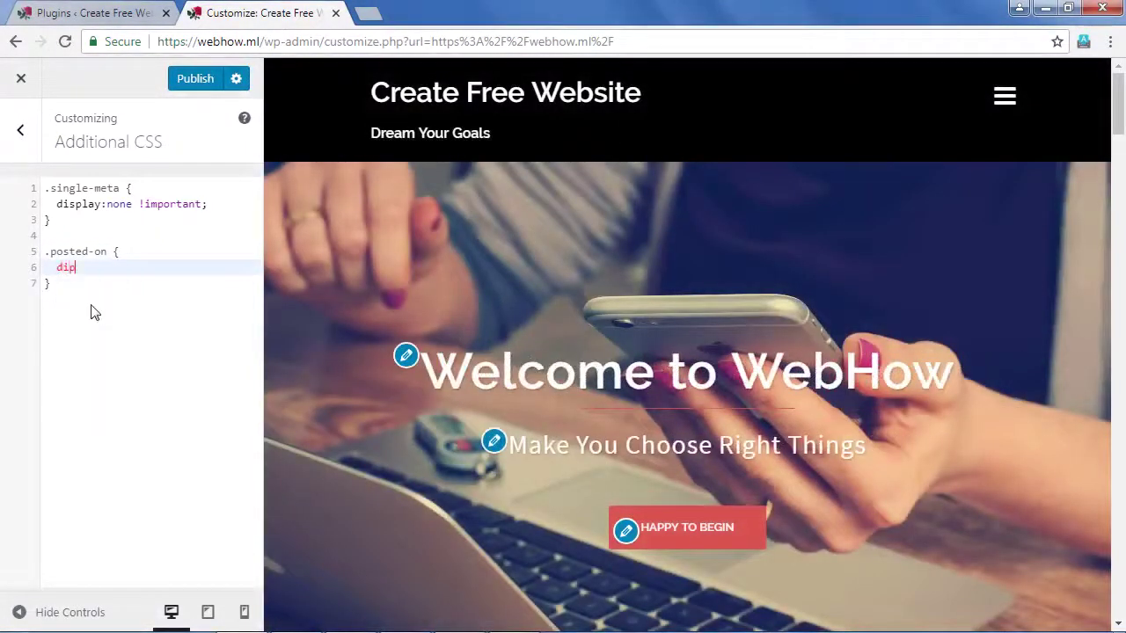
pyautogui.press('BackSpace')
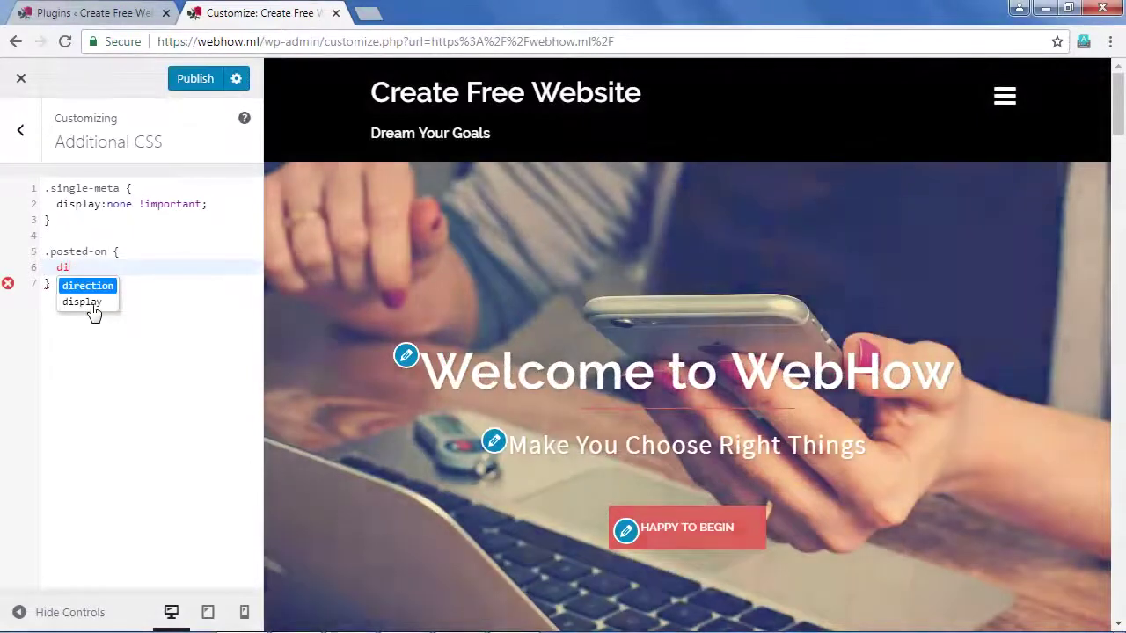
pyautogui.click(92, 305)
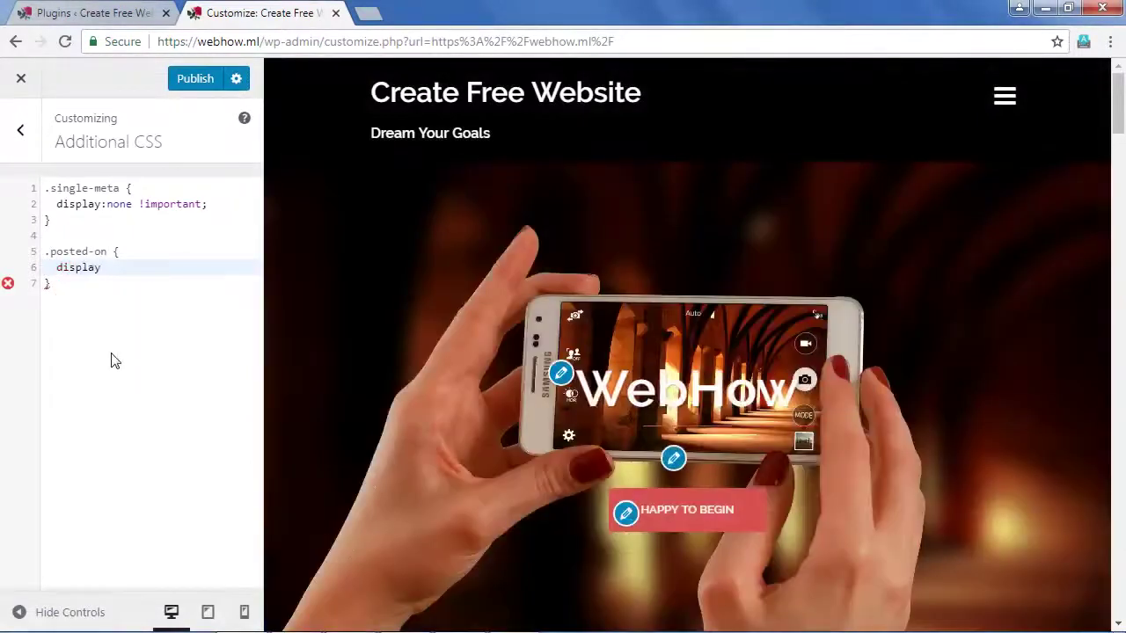
pyautogui.write(':no')
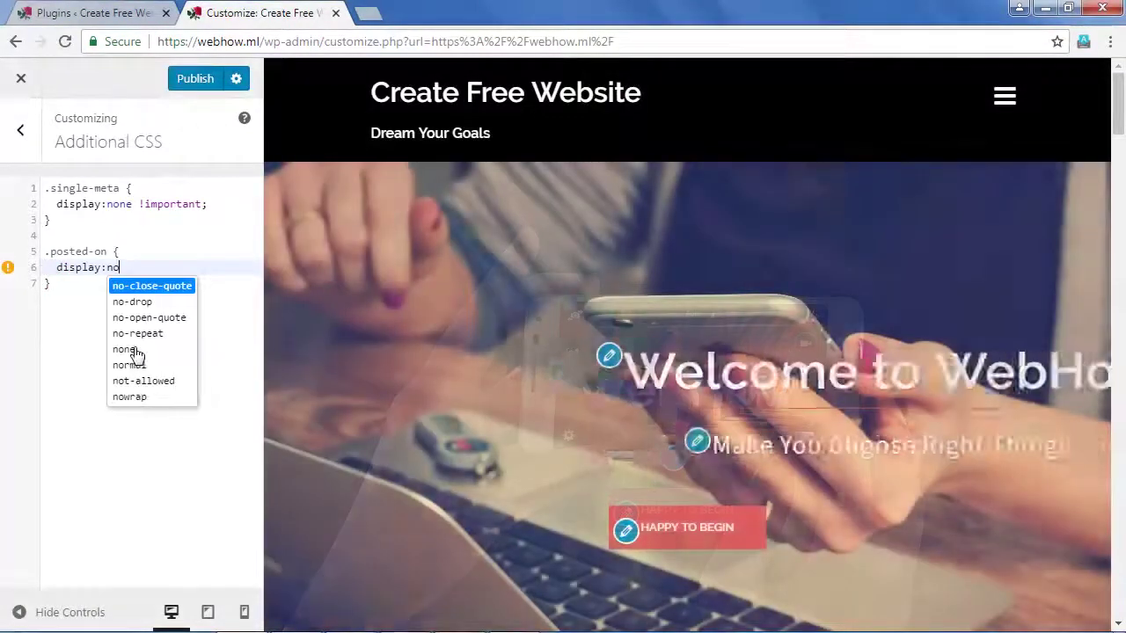
pyautogui.click(132, 350)
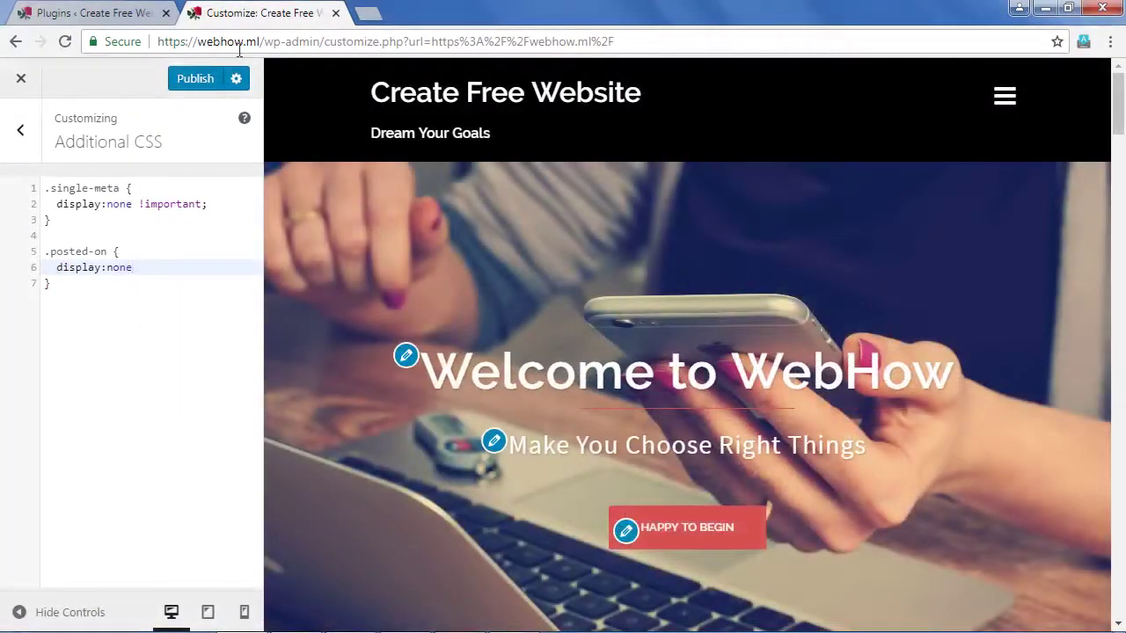
pyautogui.click(197, 84)
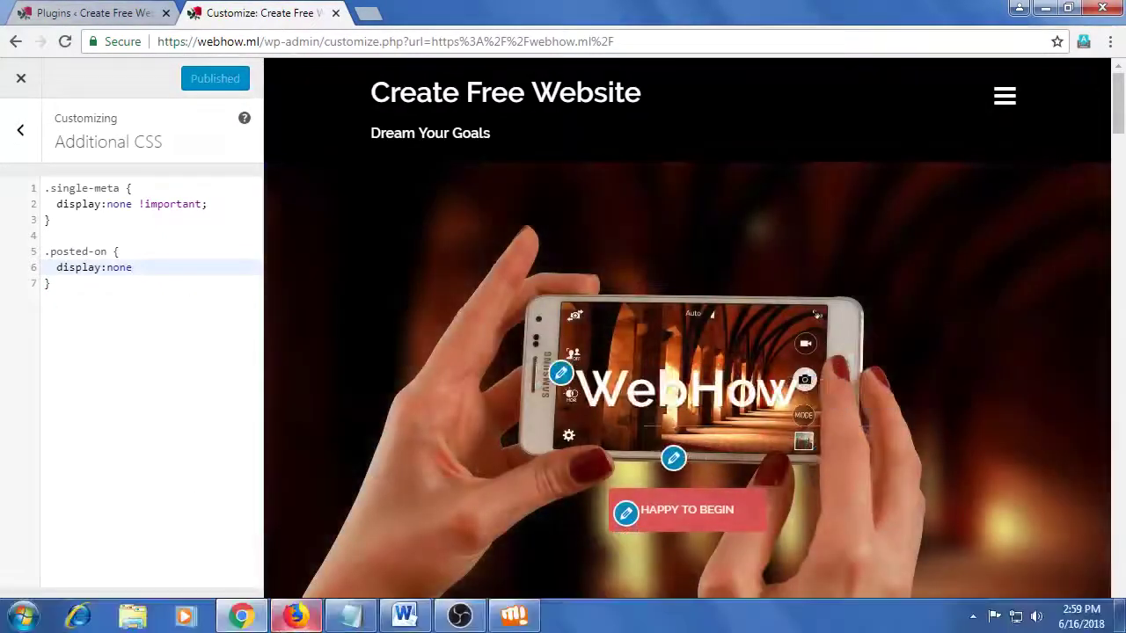
pyautogui.click(296, 617)
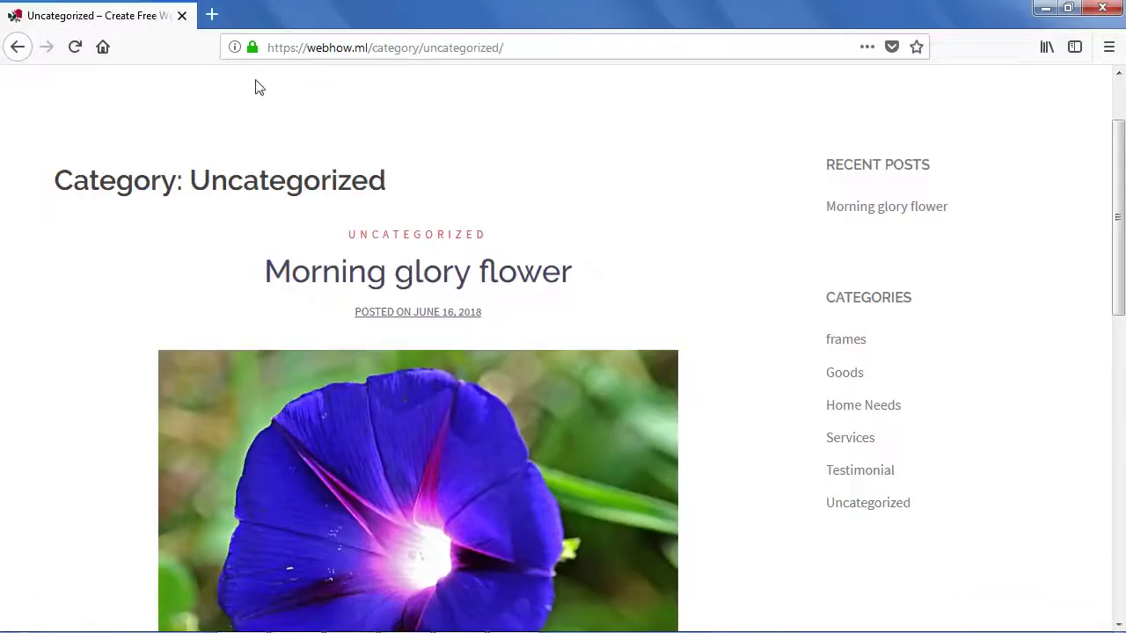
# - Reload the category page, revisit the Morning glory flower post, and zoom out to 80%
pyautogui.click(75, 47)
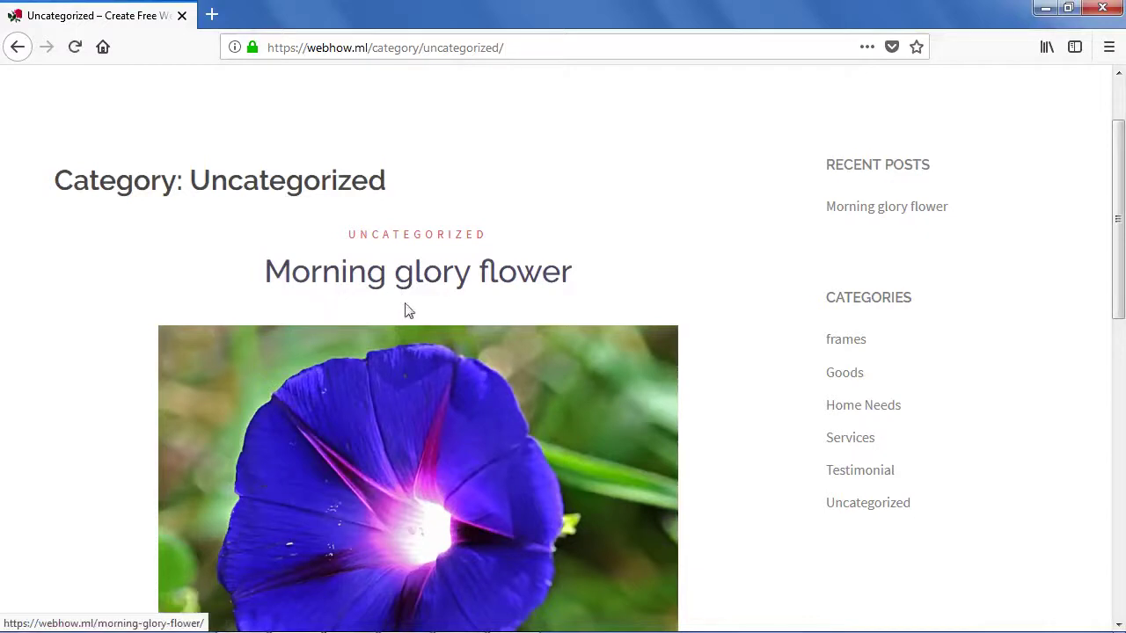
pyautogui.click(16, 48)
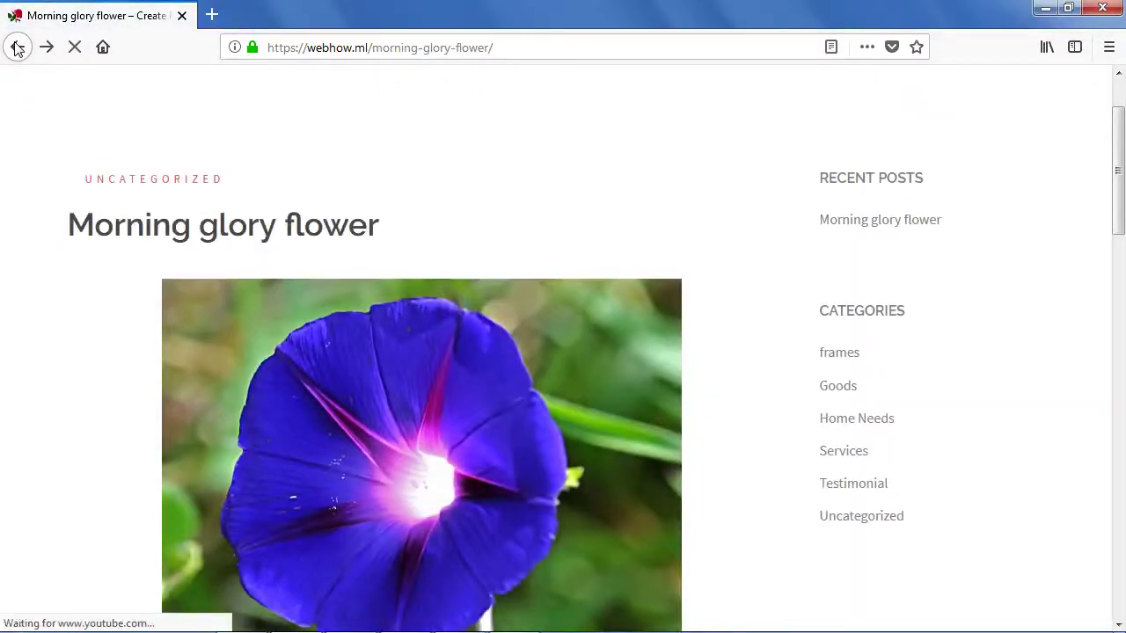
pyautogui.click(17, 49)
pyautogui.click(46, 48)
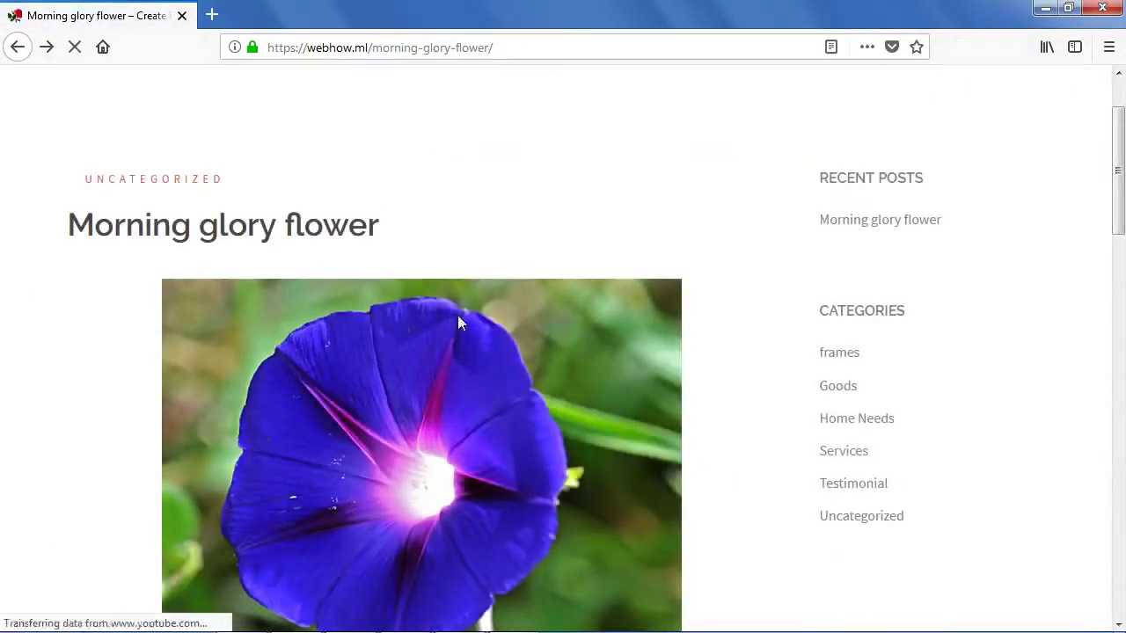
pyautogui.hotkey('ctrl', '-')
pyautogui.hotkey('ctrl', '-')
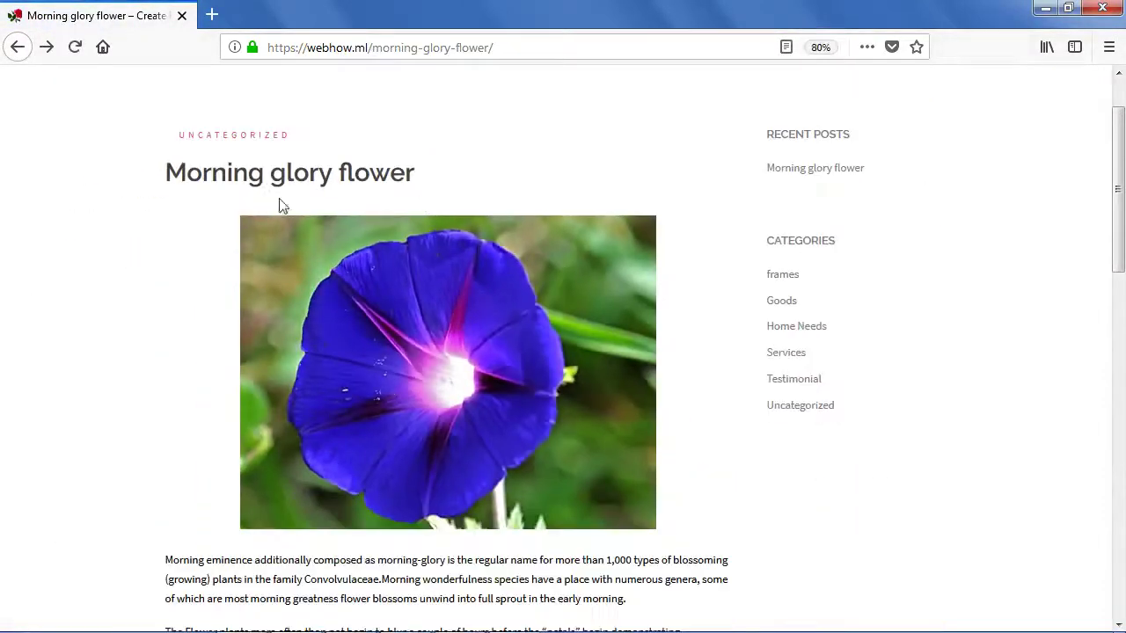
# - Check the Uncategorized page and the post for hidden dates, then return to the Customizer
pyautogui.click(217, 136)
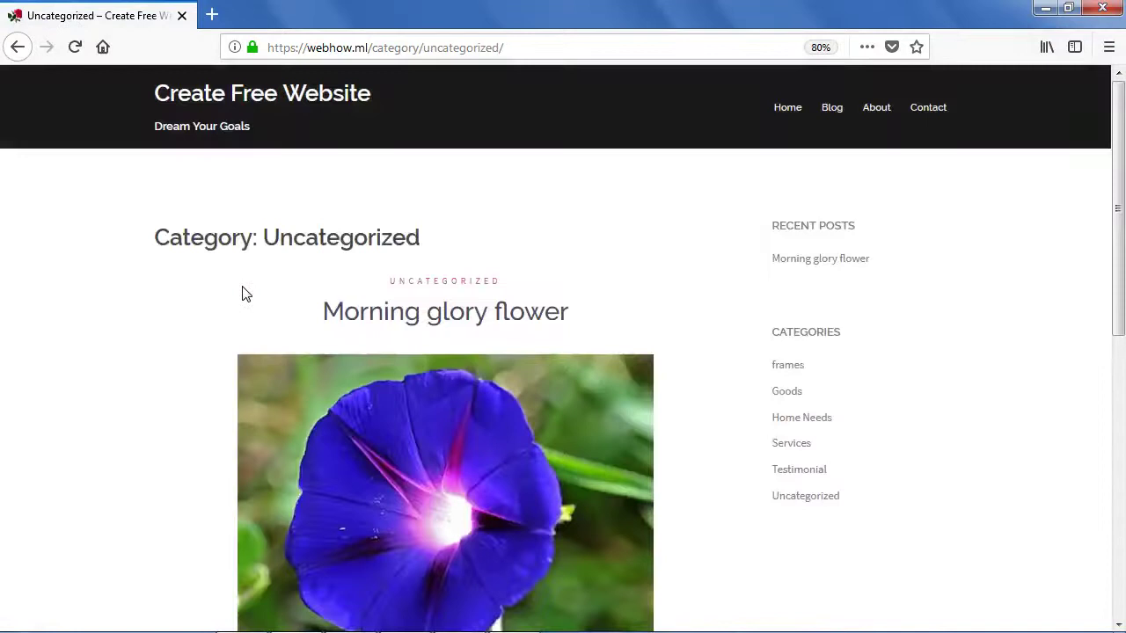
pyautogui.click(417, 322)
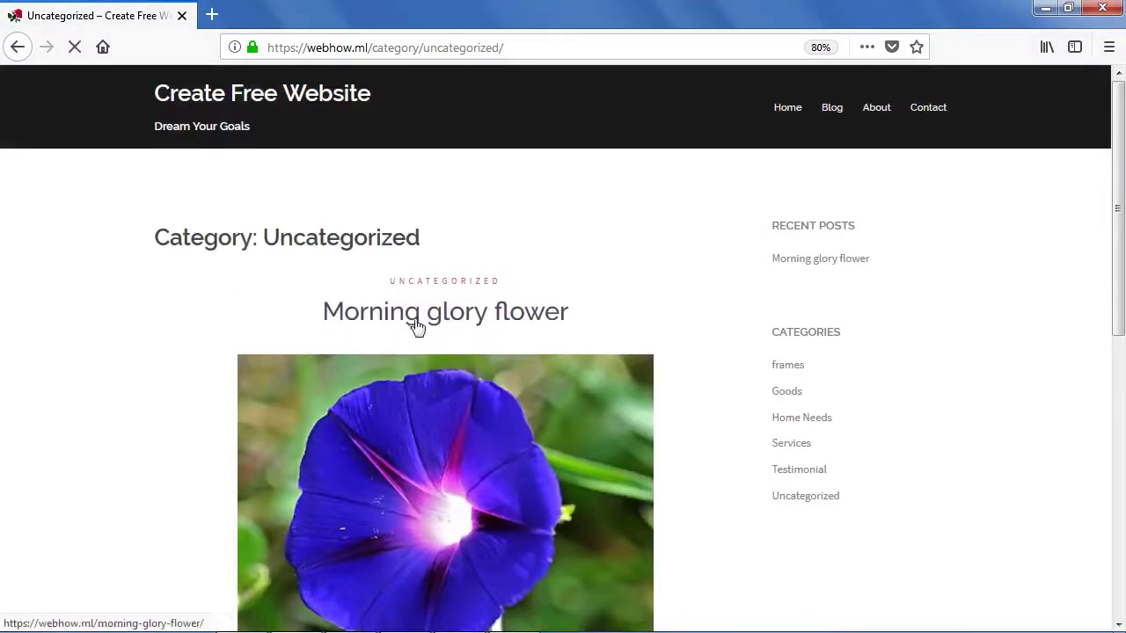
pyautogui.scroll(-3, 458, 263)
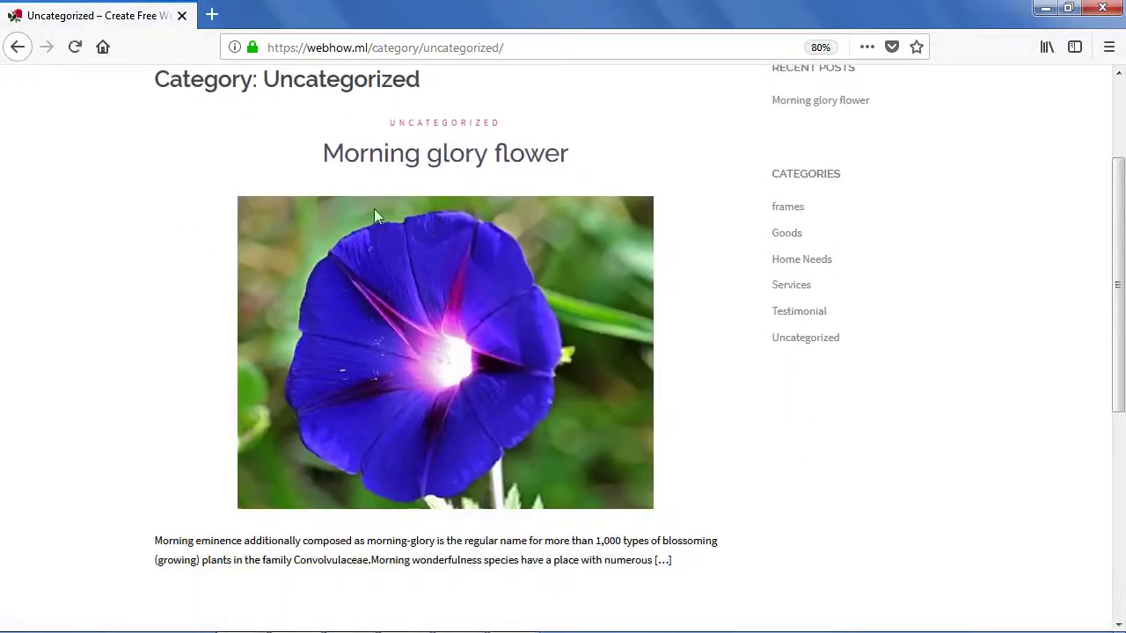
pyautogui.scroll(3, 373, 211)
pyautogui.click(366, 324)
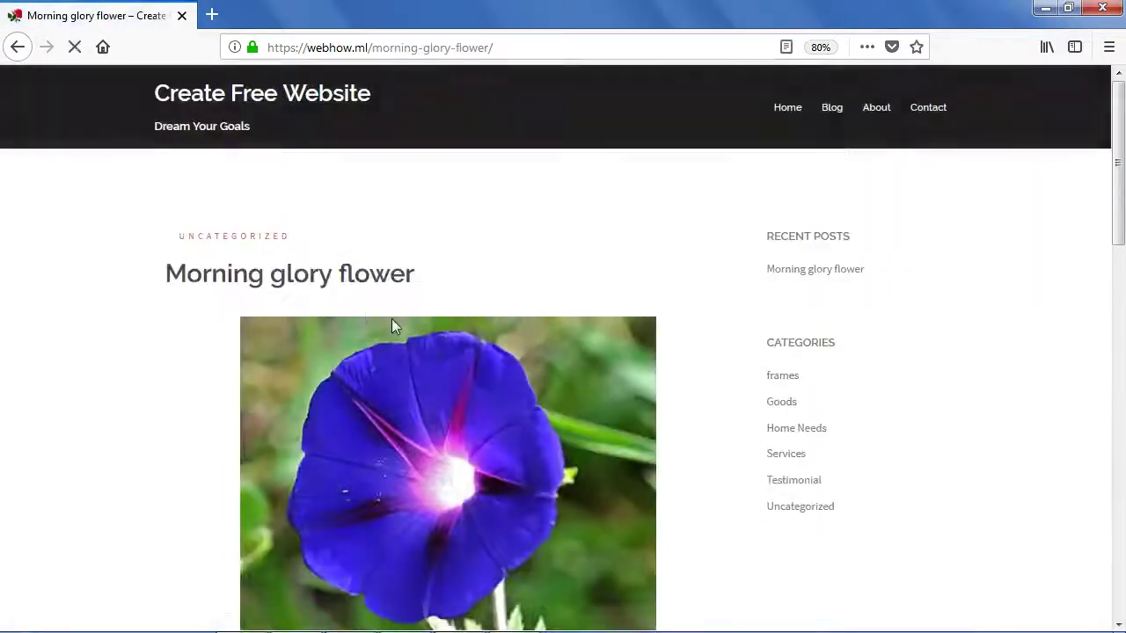
pyautogui.scroll(-2, 258, 296)
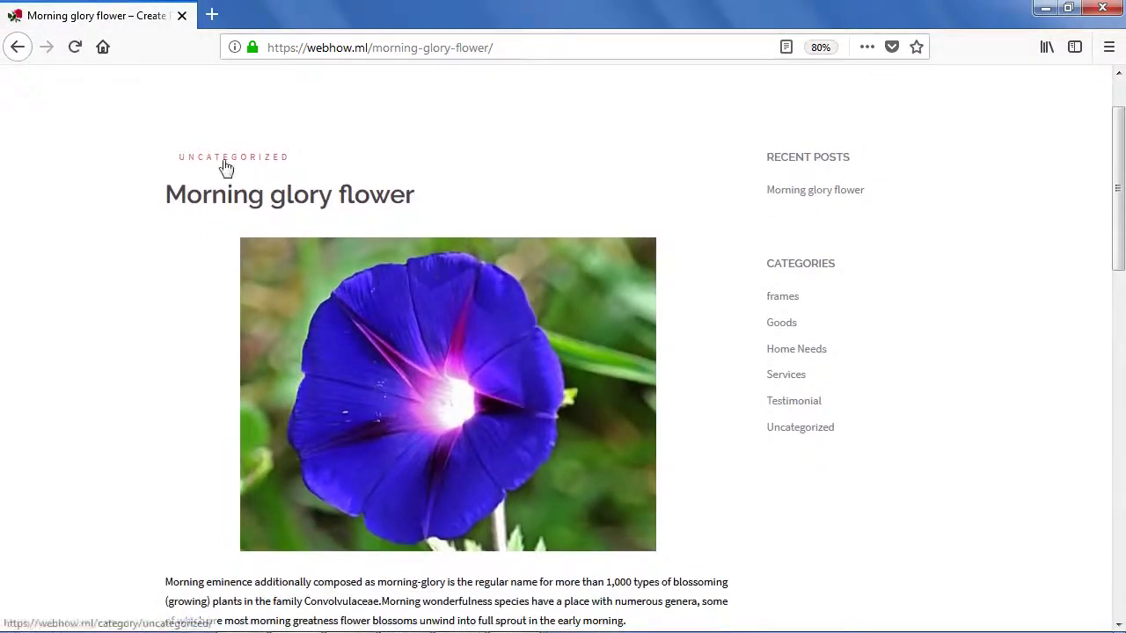
pyautogui.click(224, 160)
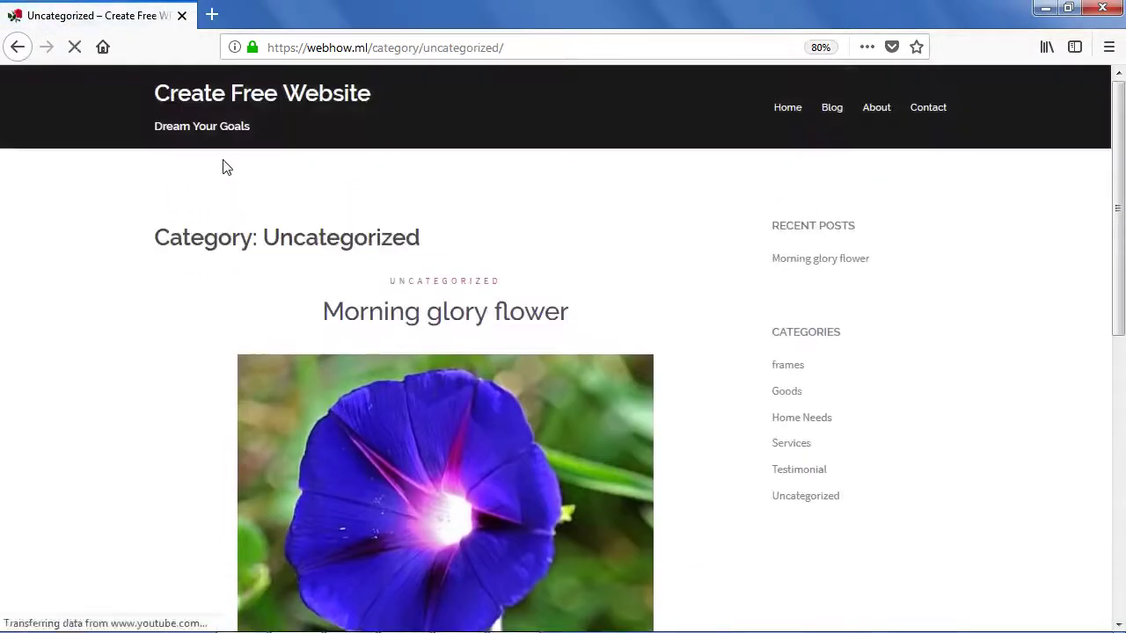
pyautogui.click(245, 617)
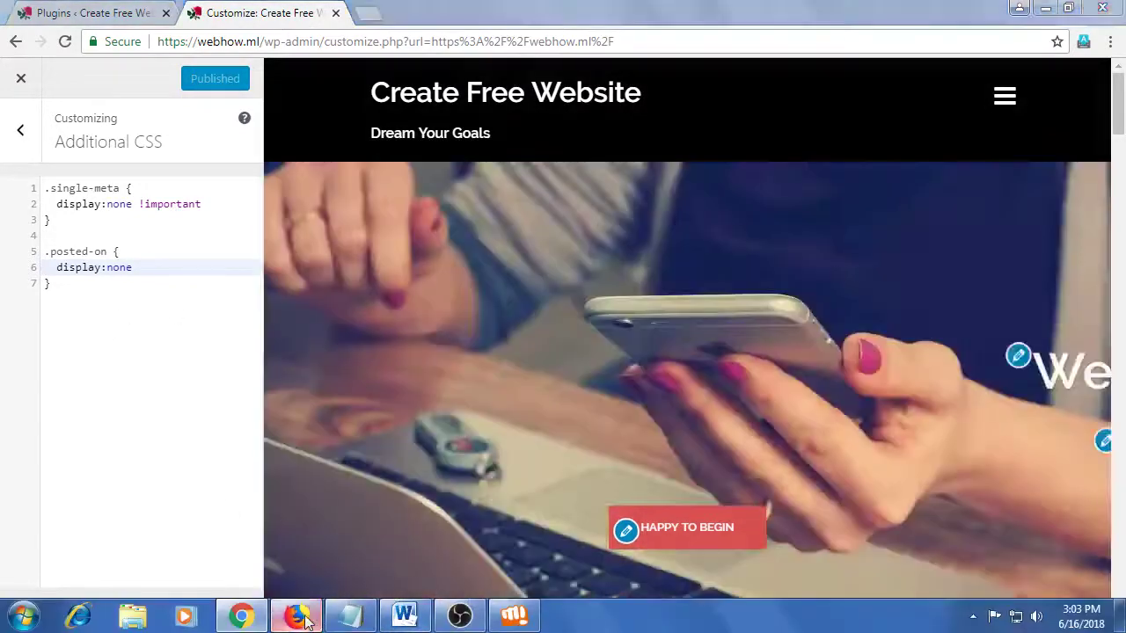
# - Delete all the custom CSS rules from the Additional CSS editor
pyautogui.click(296, 614)
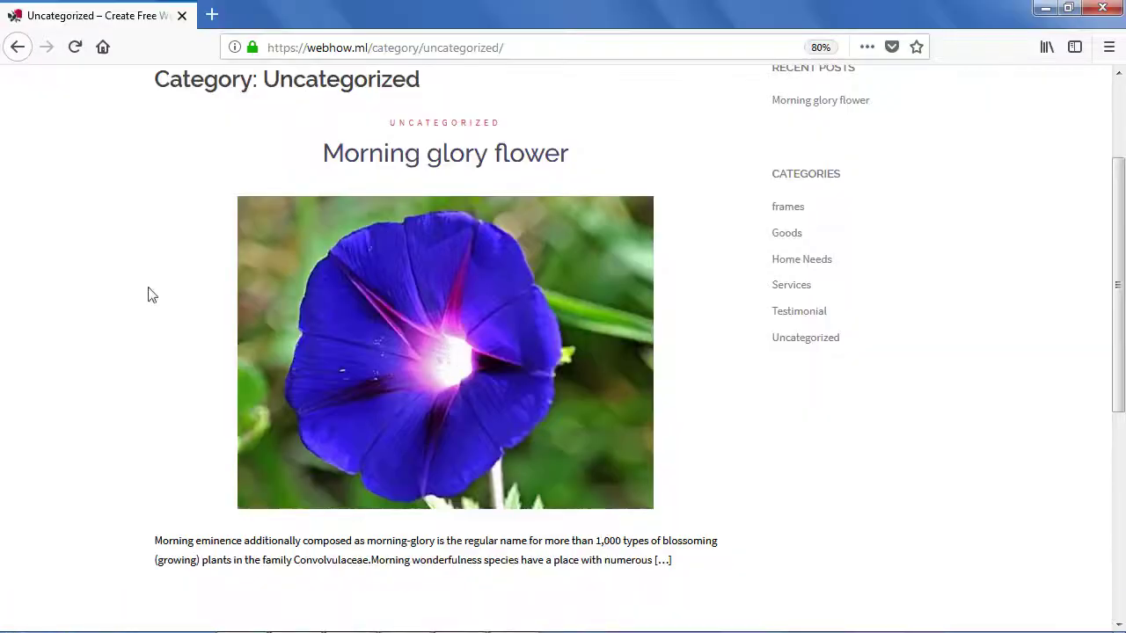
pyautogui.scroll(2, 470, 163)
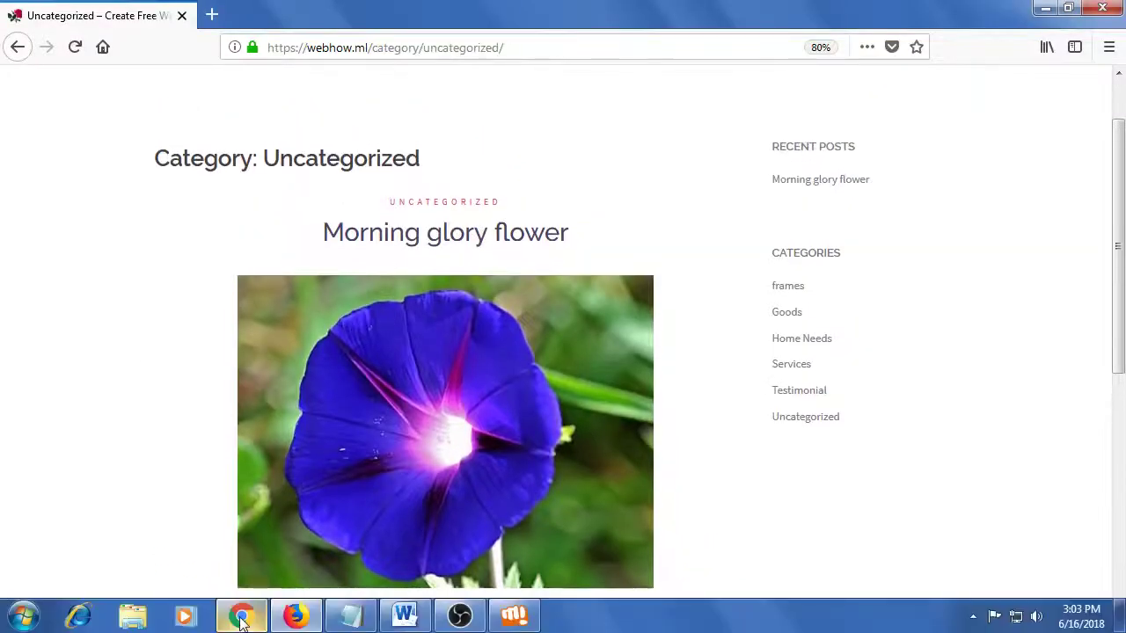
pyautogui.click(241, 616)
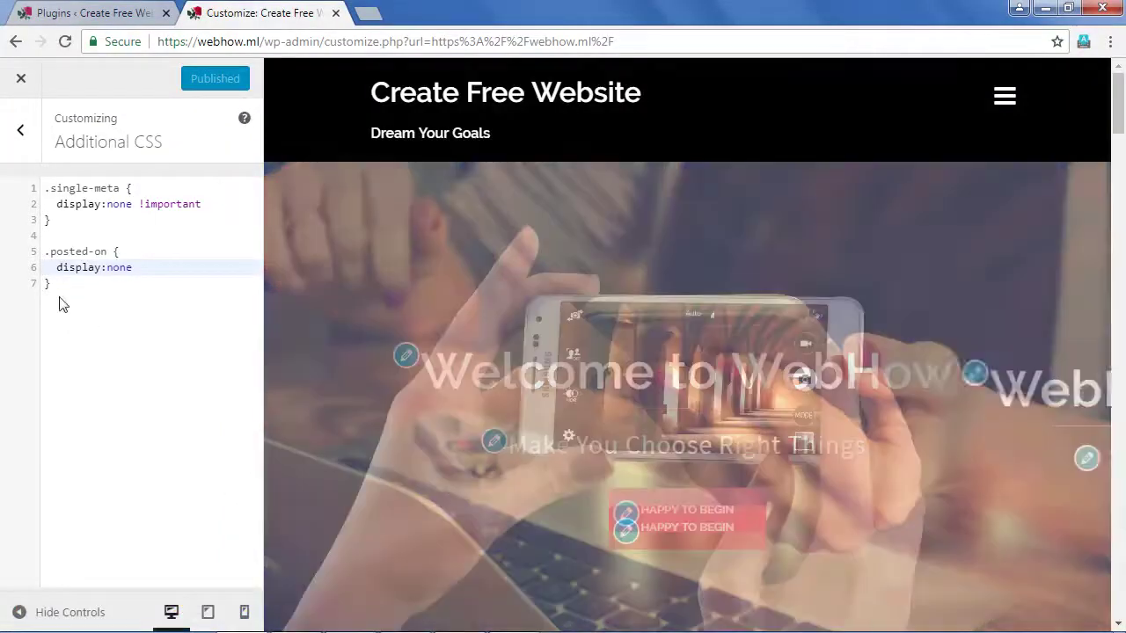
pyautogui.moveTo(48, 188); pyautogui.dragTo(88, 326)
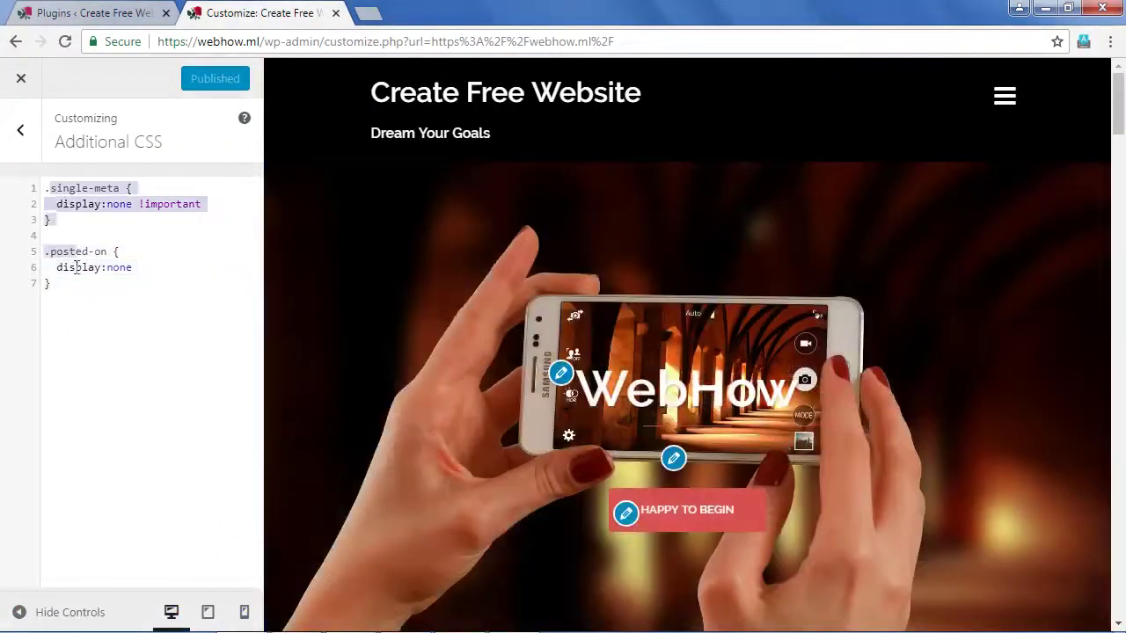
pyautogui.press('BackSpace')
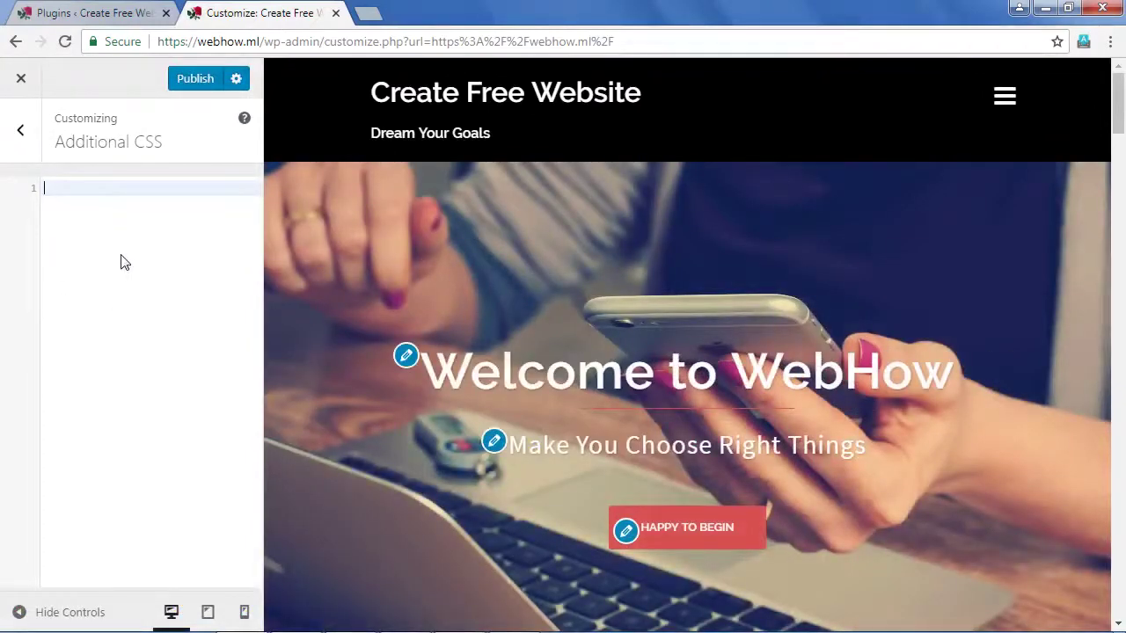
# - Publish the empty stylesheet, reshow the Additional CSS help, and bring up the Uncategorized page
pyautogui.click(201, 80)
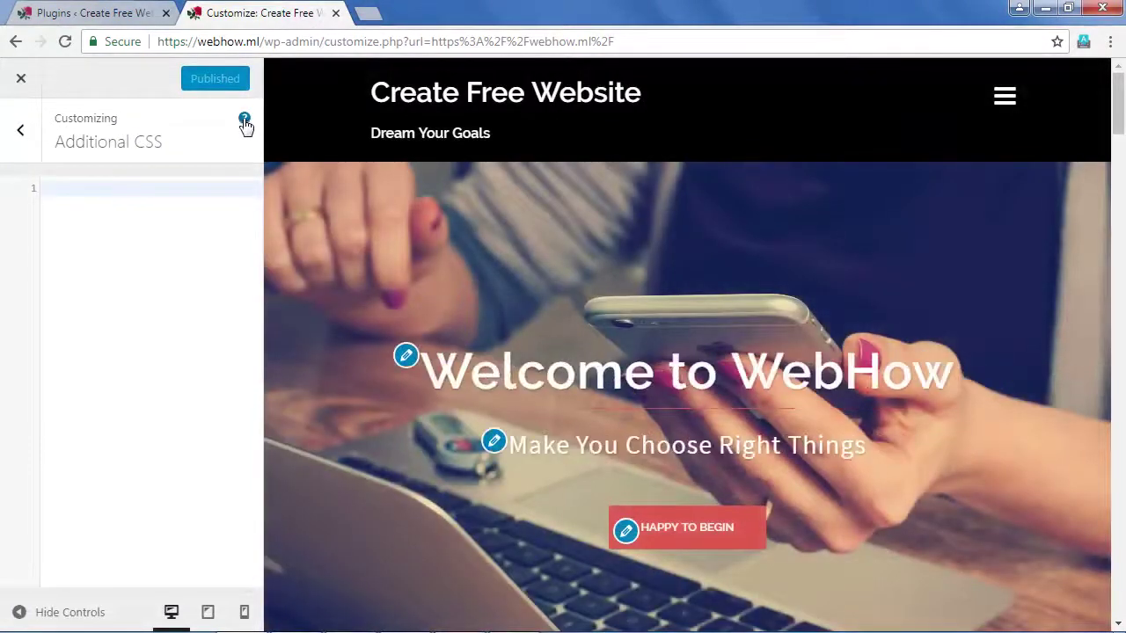
pyautogui.click(244, 121)
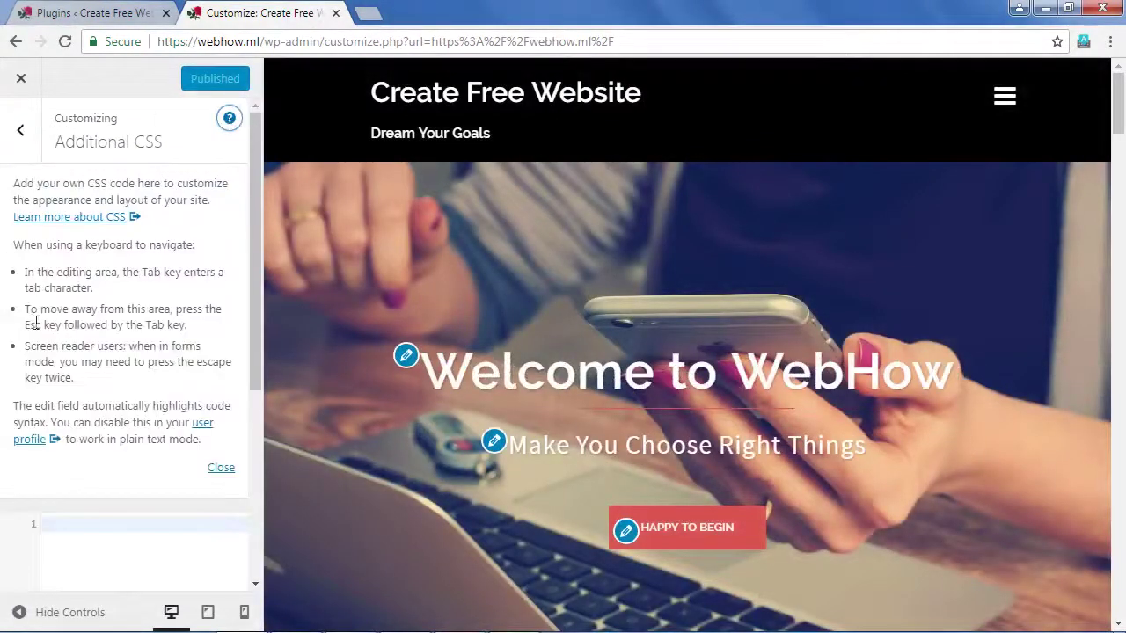
pyautogui.click(295, 615)
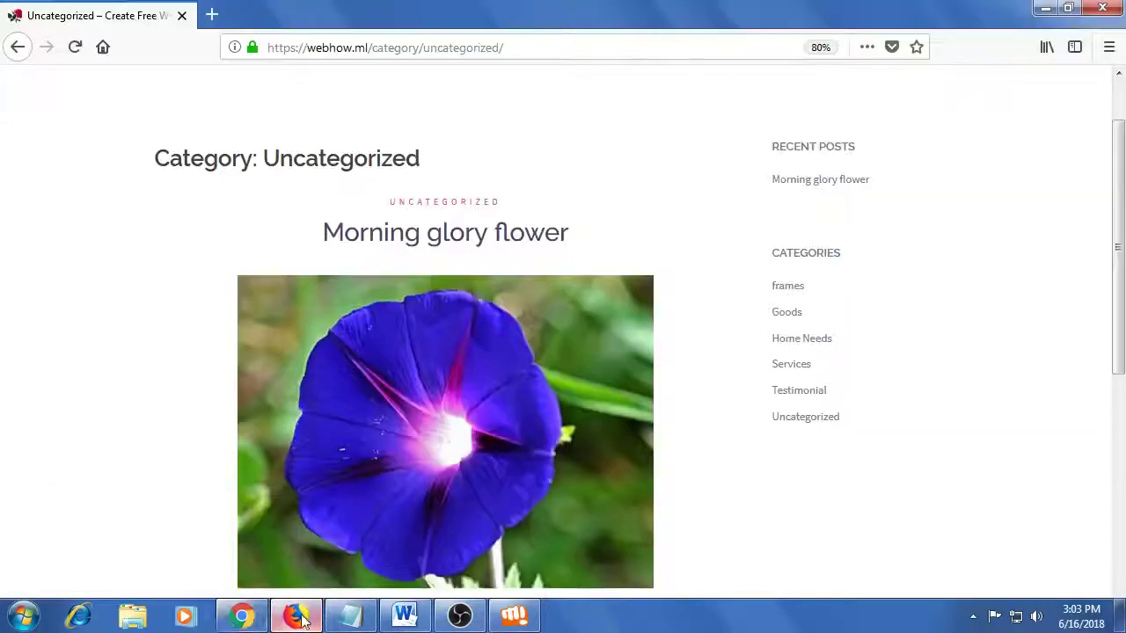
# - Reload the Uncategorized archive so the June 16, 2018 date returns, then view the Morning glory flower post
pyautogui.click(76, 47)
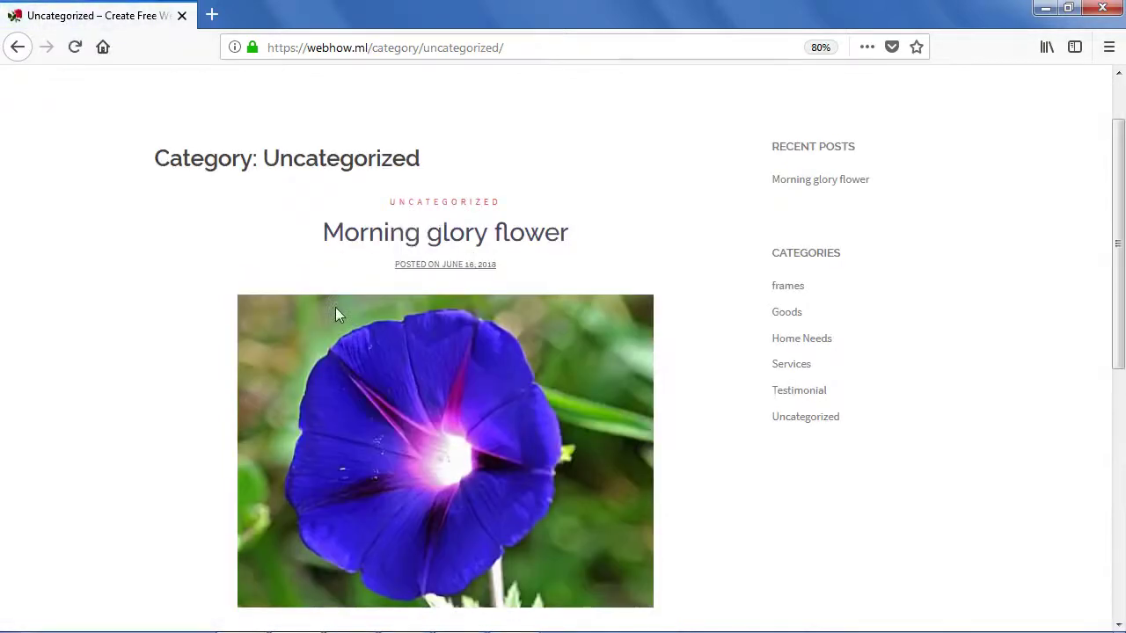
pyautogui.click(472, 268)
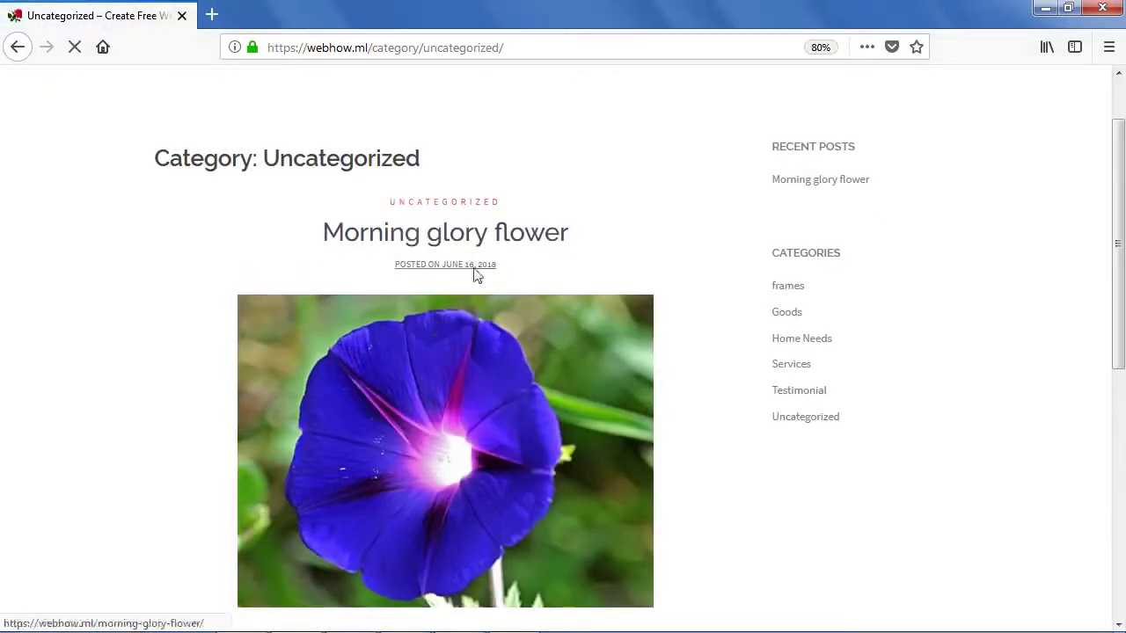
pyautogui.click(389, 238)
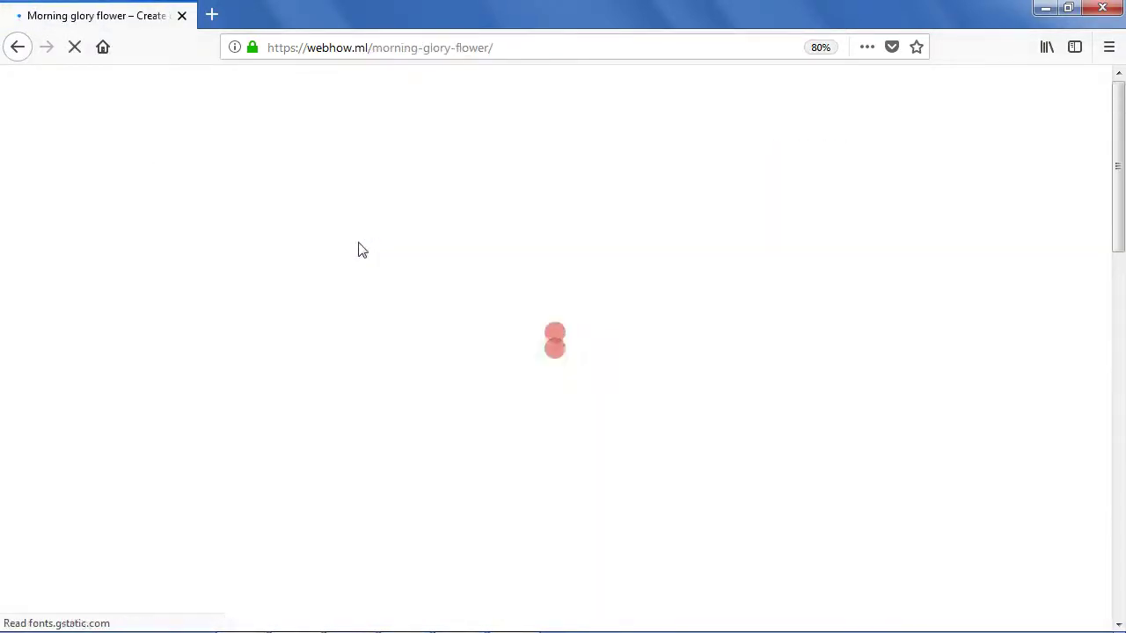